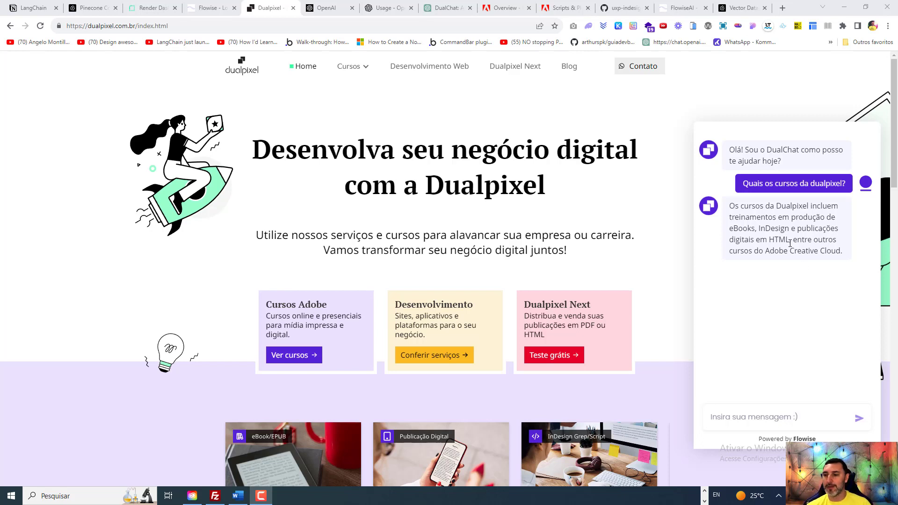
Ask the DualChat chatbot "alguma dica de grep?" and read through its answer.
left_click(761, 420)
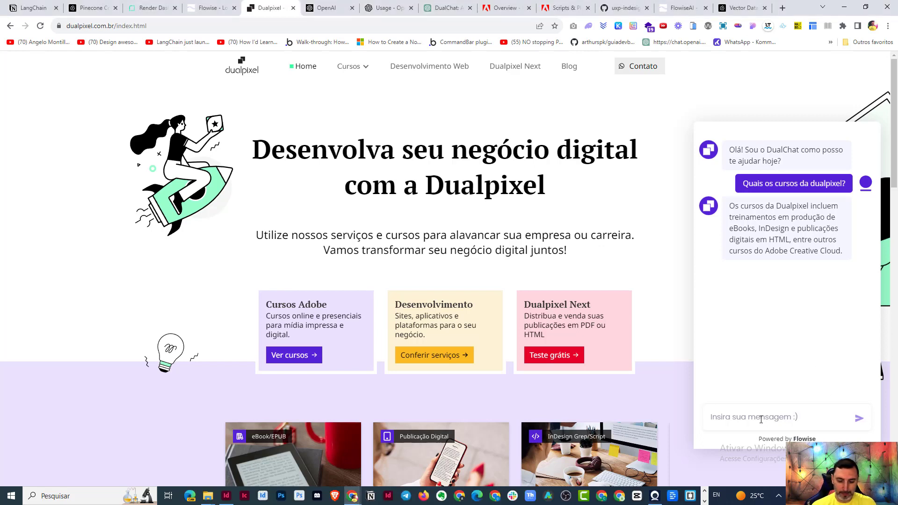
type("alguma dica de grep")
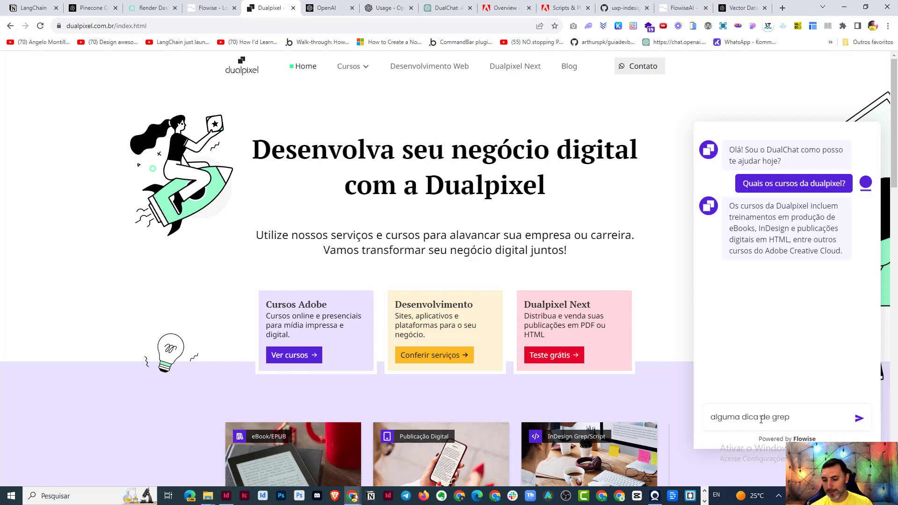
type("?")
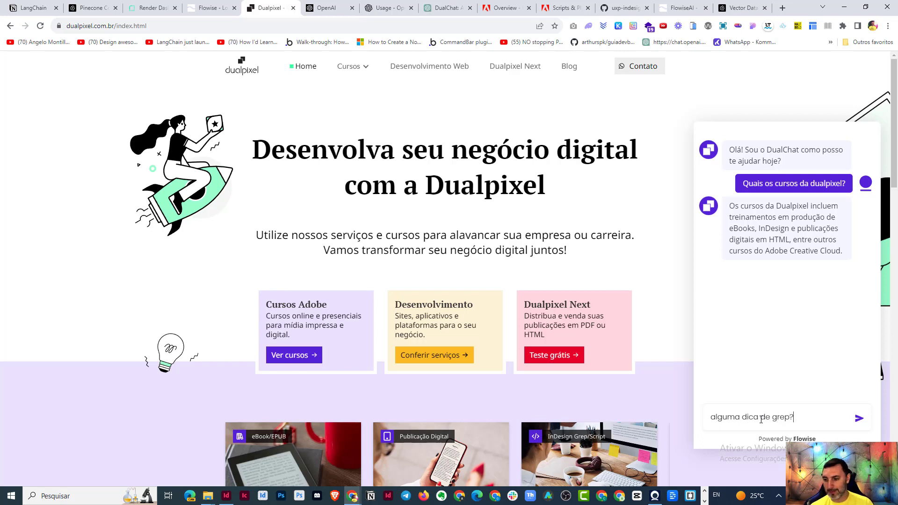
left_click(859, 420)
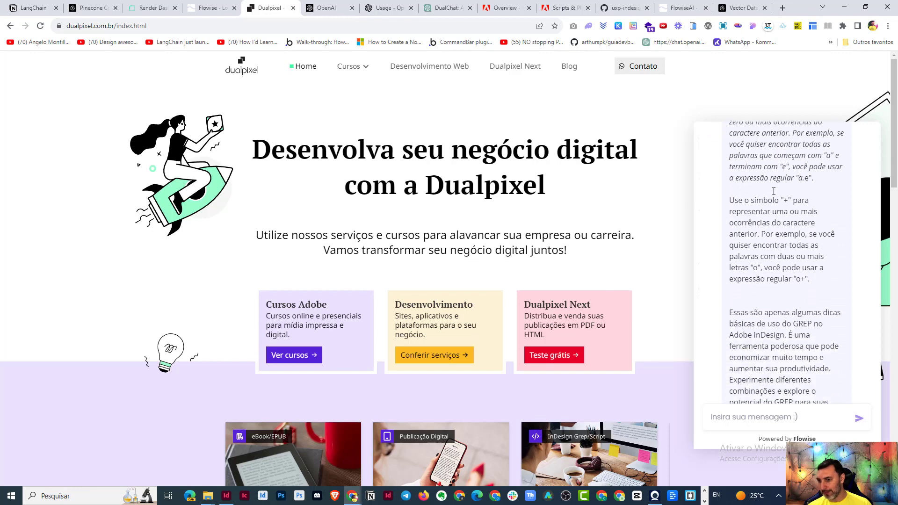
scroll(792, 320, "up", 10)
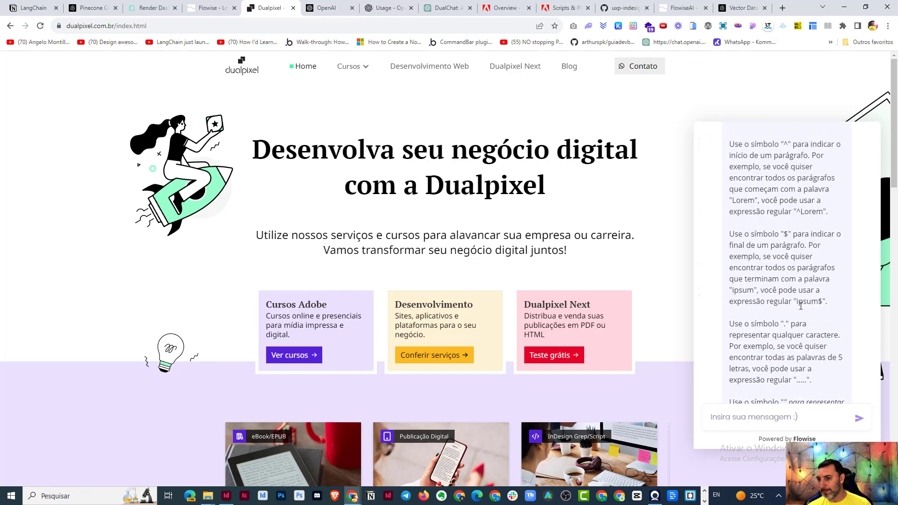
scroll(777, 265, "down", 5)
scroll(777, 265, "down", 5)
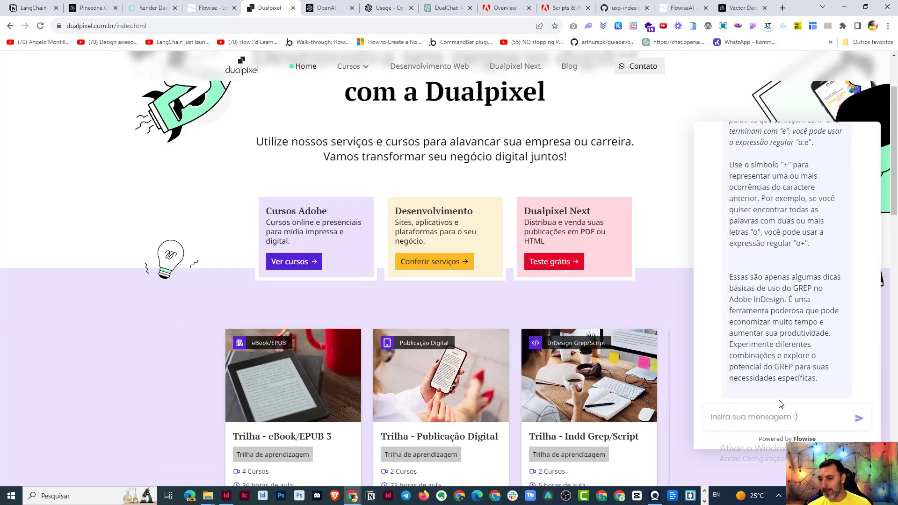
Send the chatbot the question "Qual o curso para produção de epub?".
left_click(776, 417)
type("Qual o")
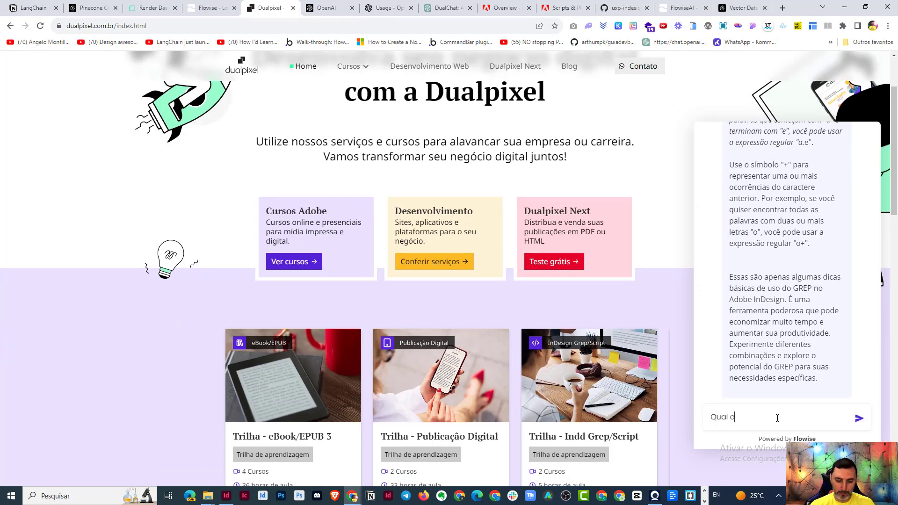
type(" curso para")
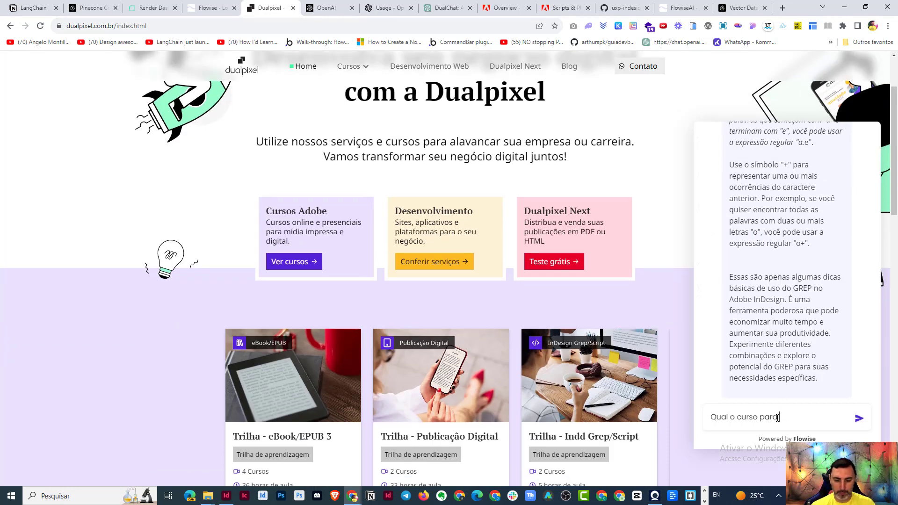
type(" produção de epub?")
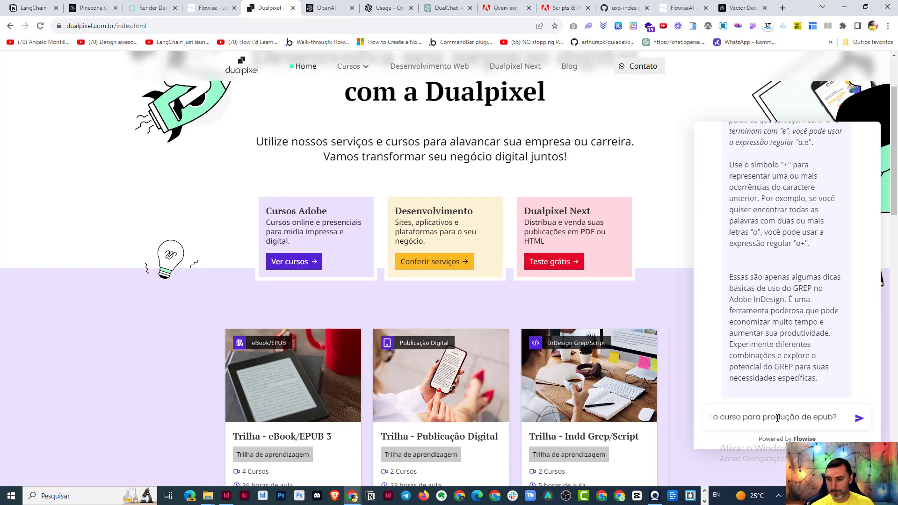
key("Return")
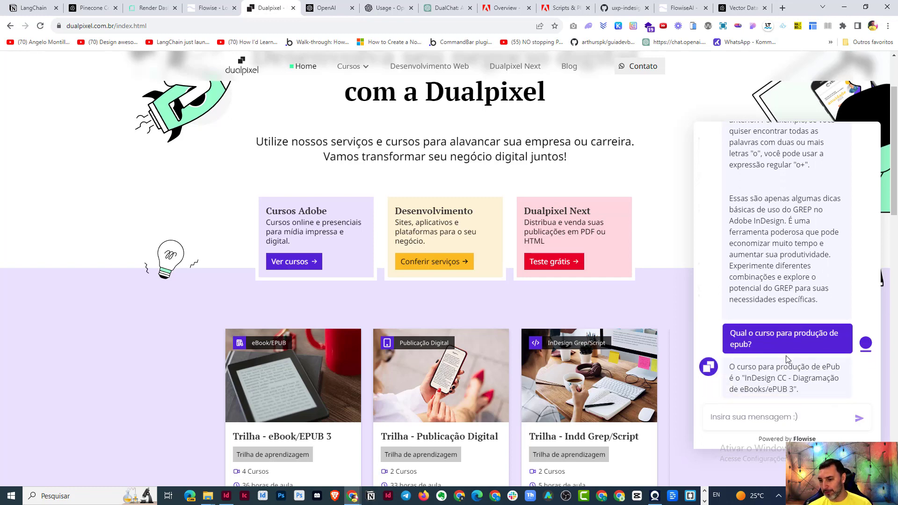
Ask the chatbot for the purchase link with the message "qual o link para comprar?".
scroll(789, 360, "down", 3)
type("qu")
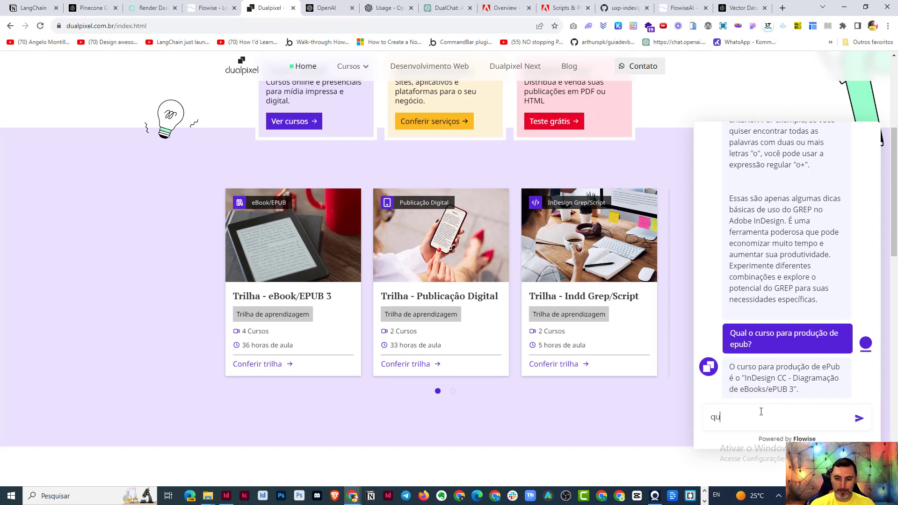
type("al o link par")
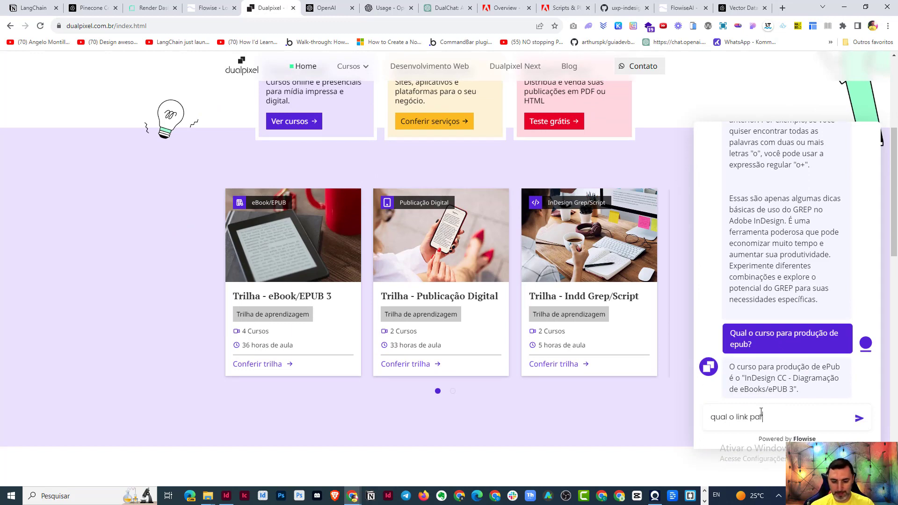
type("a comprar?")
key("Return")
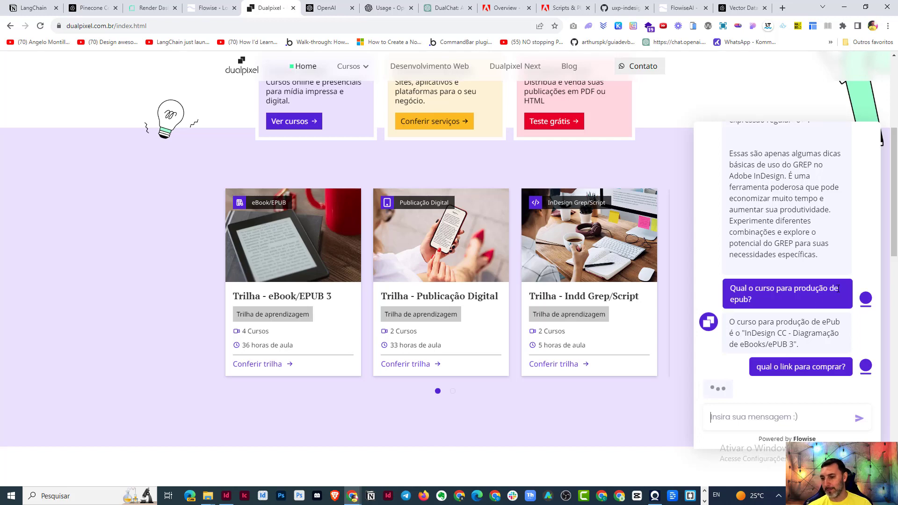
scroll(796, 345, "down", 3)
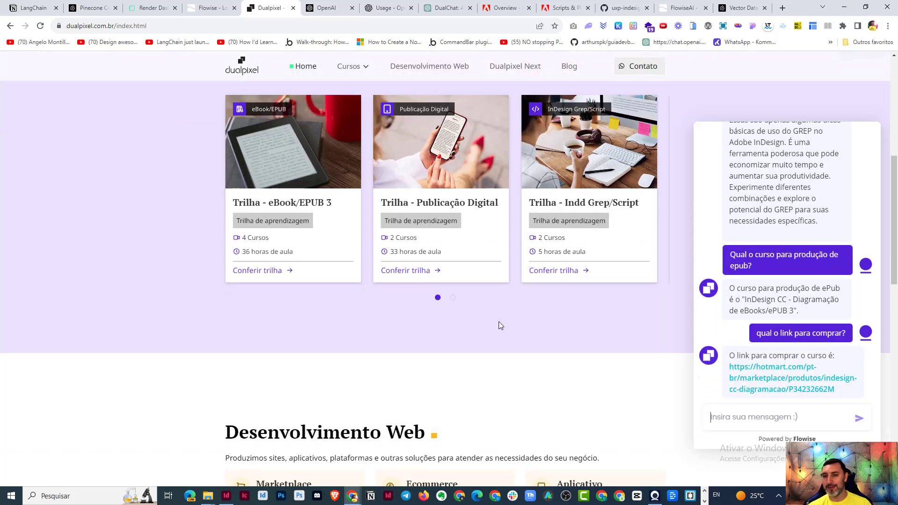
scroll(499, 321, "up", 7)
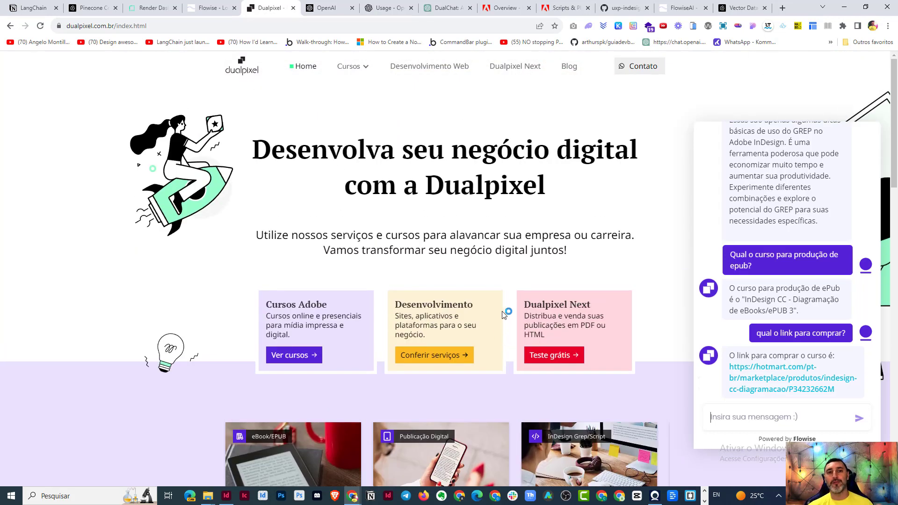
Look over the site-dualpixel-upsert flow in Flowise and the FlowiseAI home page.
left_click(205, 6)
left_click_drag(106, 186, 144, 252)
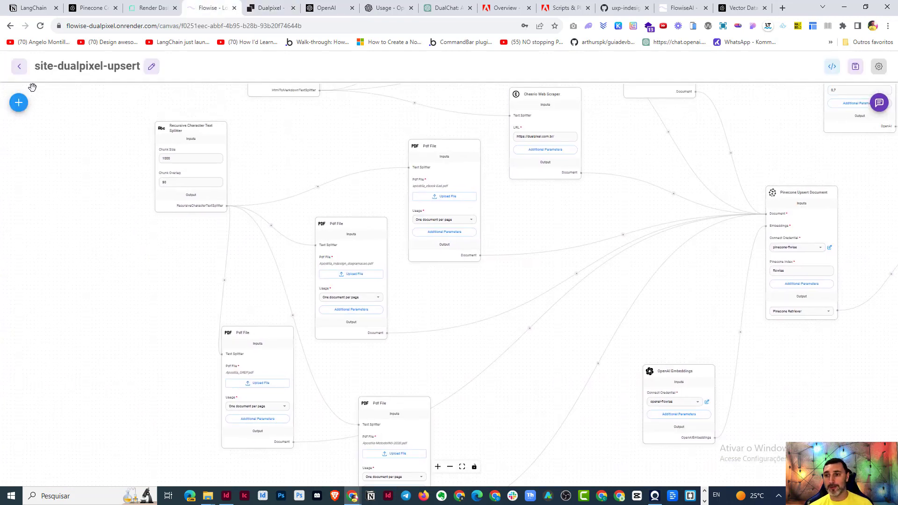
left_click(683, 7)
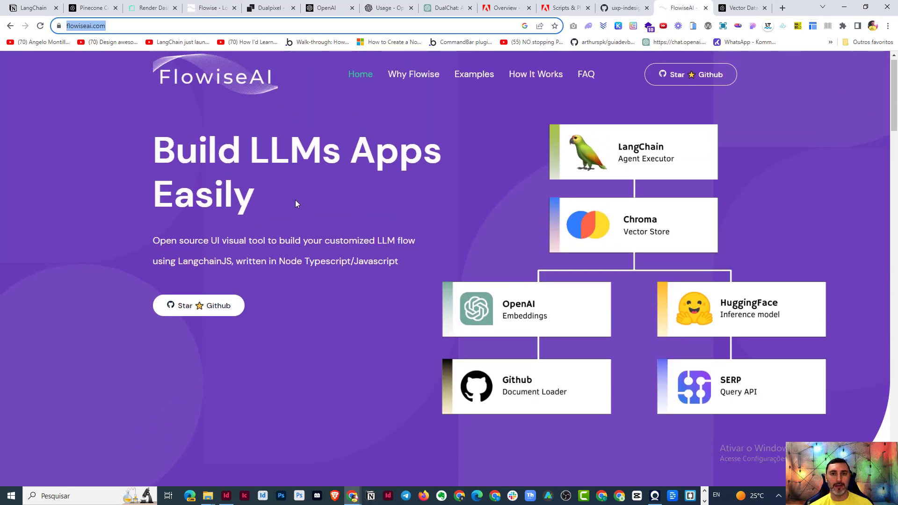
scroll(295, 203, "up", 1)
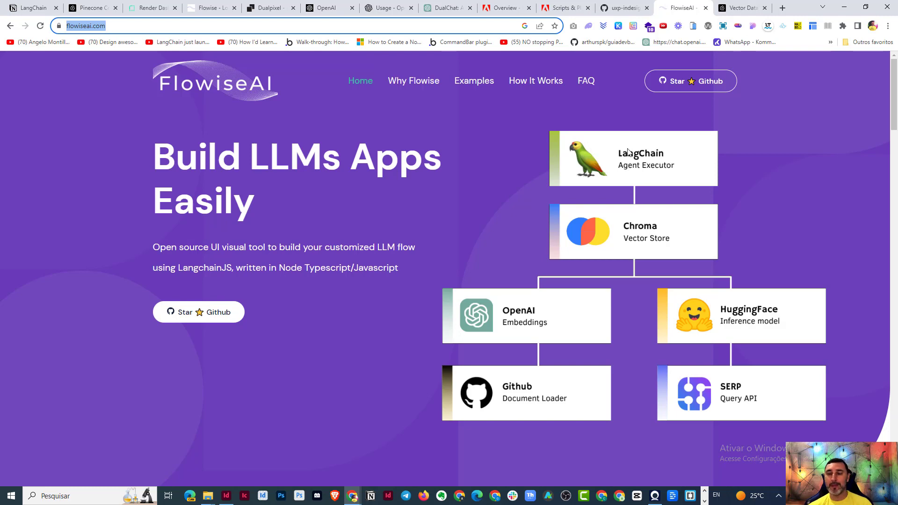
Examine the enlarged Embedding Path diagram in the LangChain notes in Notion and close it.
left_click(22, 10)
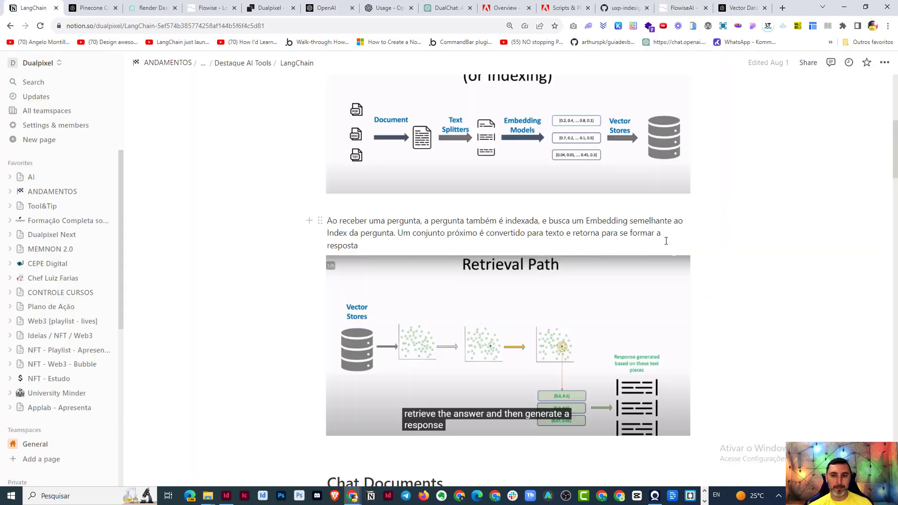
scroll(621, 179, "up", 2)
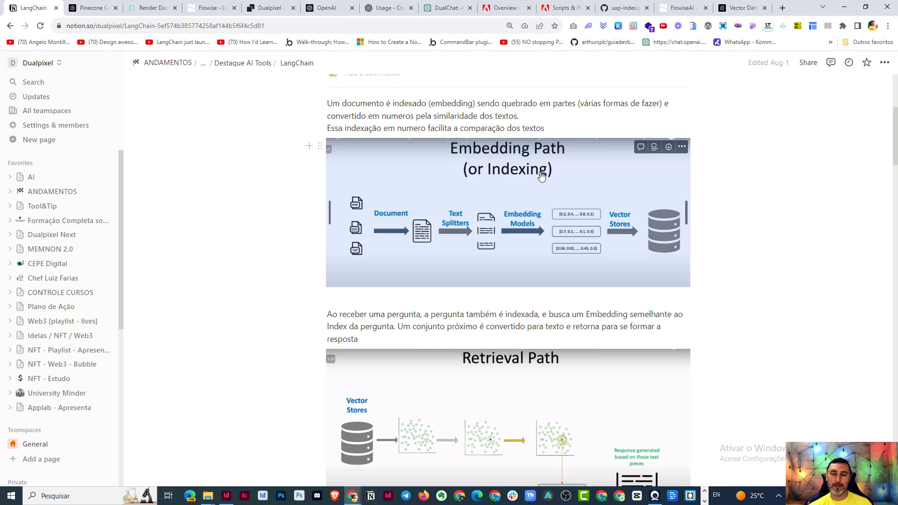
left_click(622, 186)
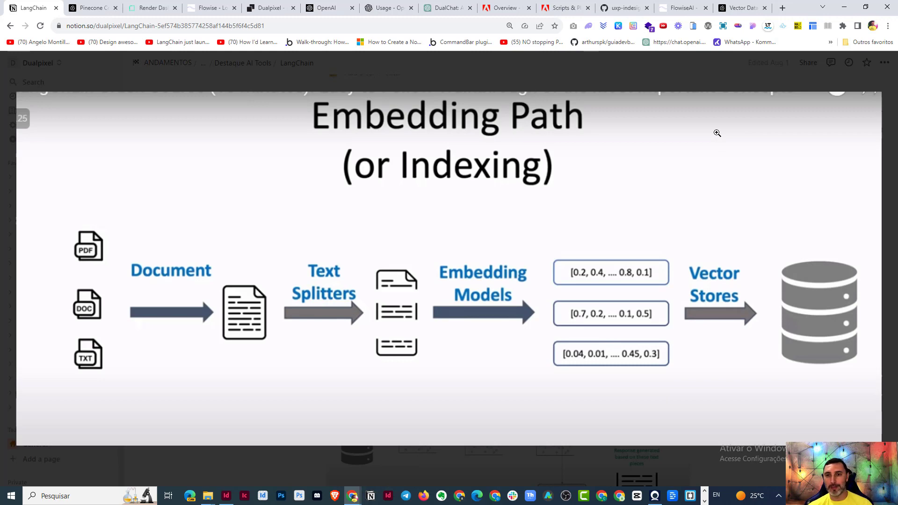
left_click(692, 75)
scroll(721, 207, "down", 2)
scroll(720, 208, "down", 1)
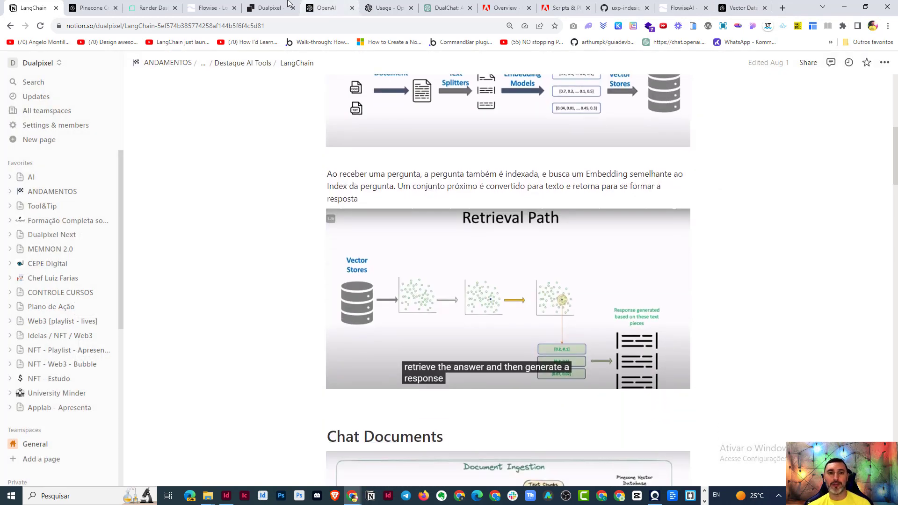
Revisit the chatbot conversation on the Dualpixel site and examine the enlarged Retrieval Path diagram in the LangChain notes.
left_click(260, 7)
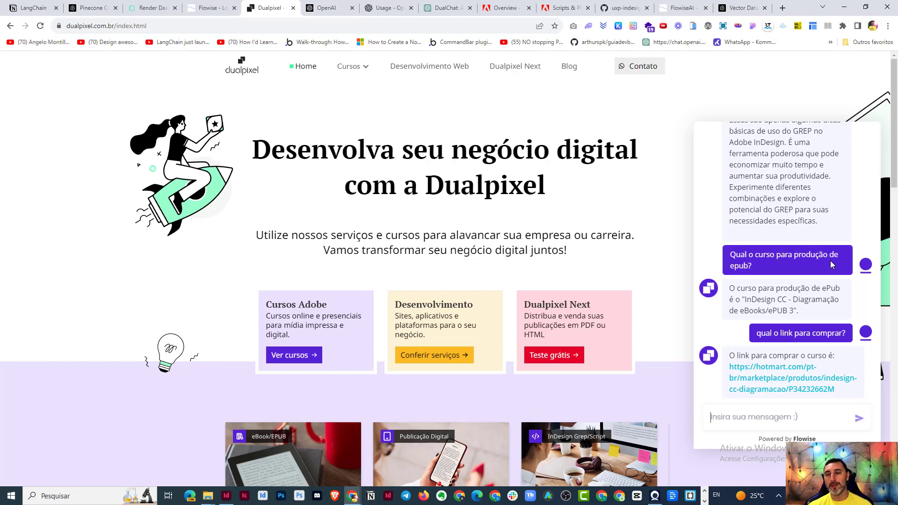
left_click(34, 7)
scroll(485, 253, "down", 1)
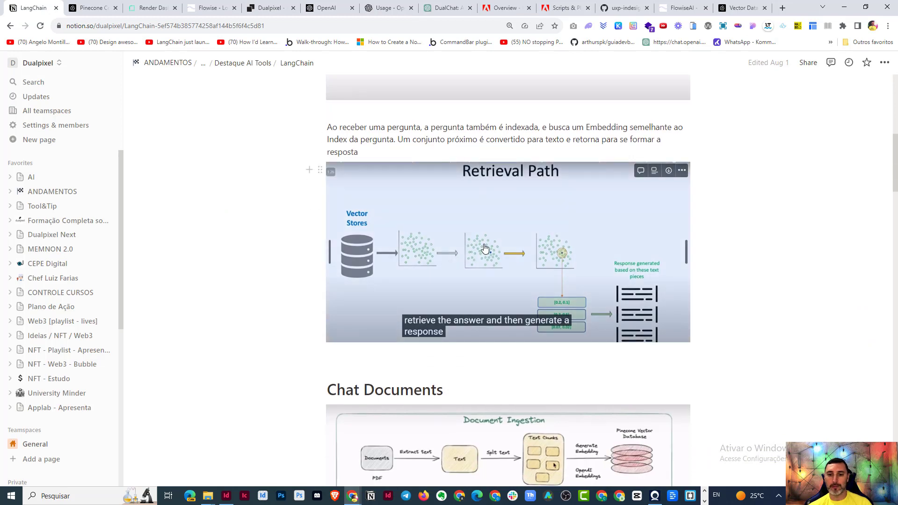
left_click(485, 249)
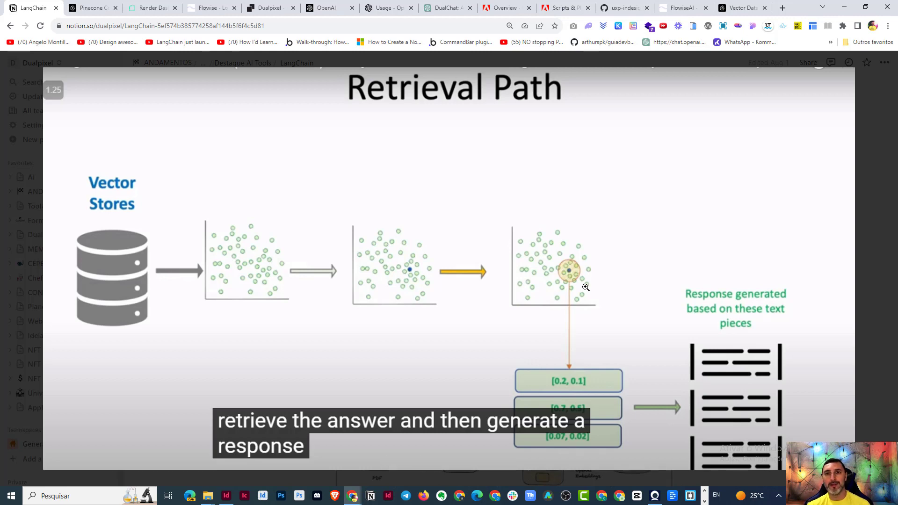
left_click(869, 222)
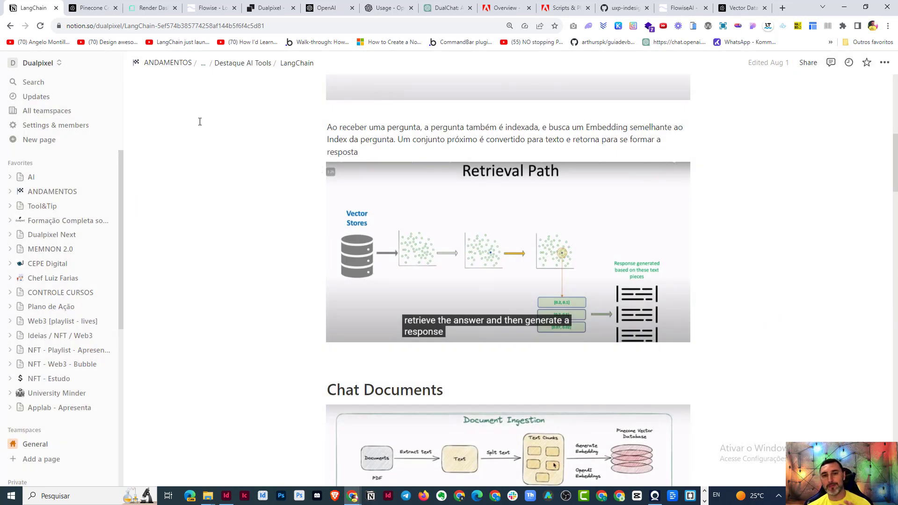
scroll(282, 127, "up", 1)
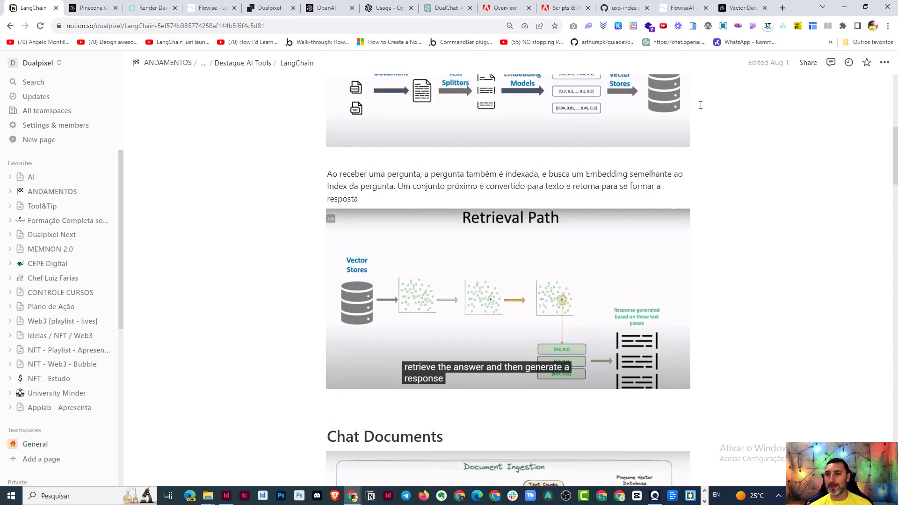
Review the services behind the chatbot: the FlowiseAI site, Render dashboard, OpenAI site and Pinecone home page.
left_click(682, 8)
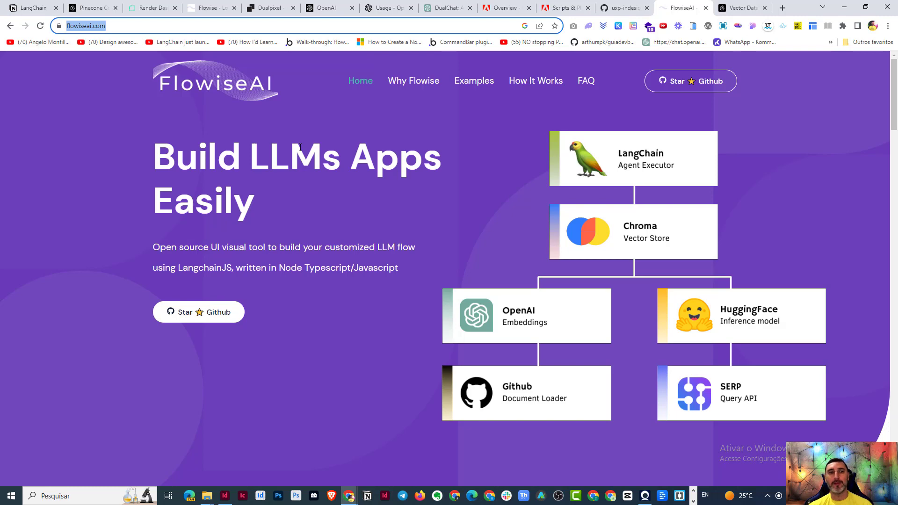
left_click(150, 8)
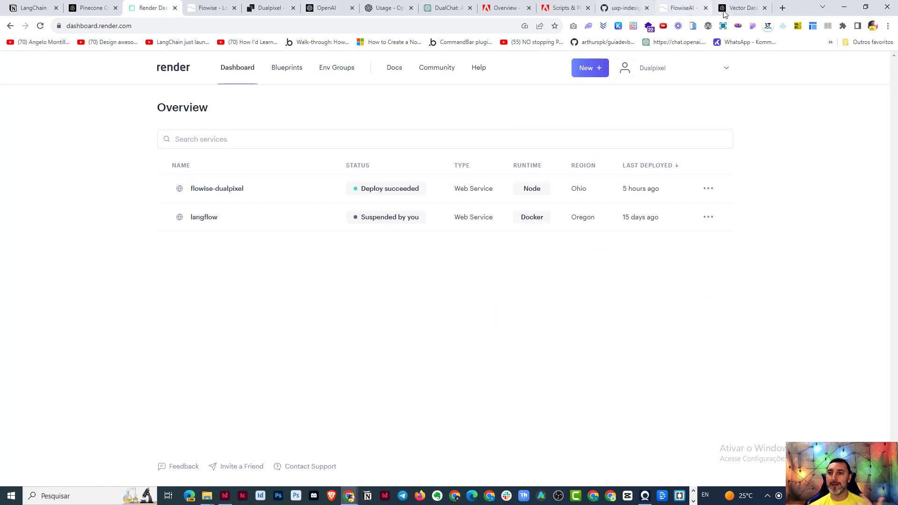
left_click(323, 8)
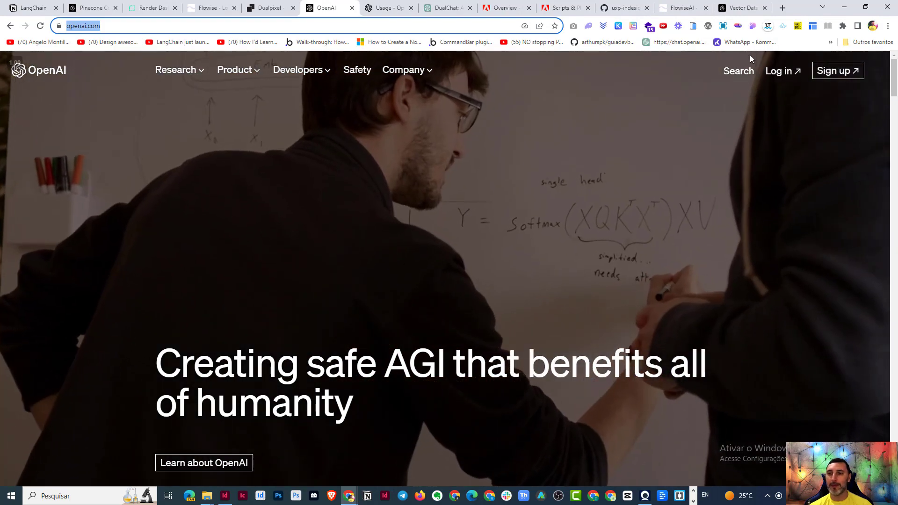
left_click(739, 8)
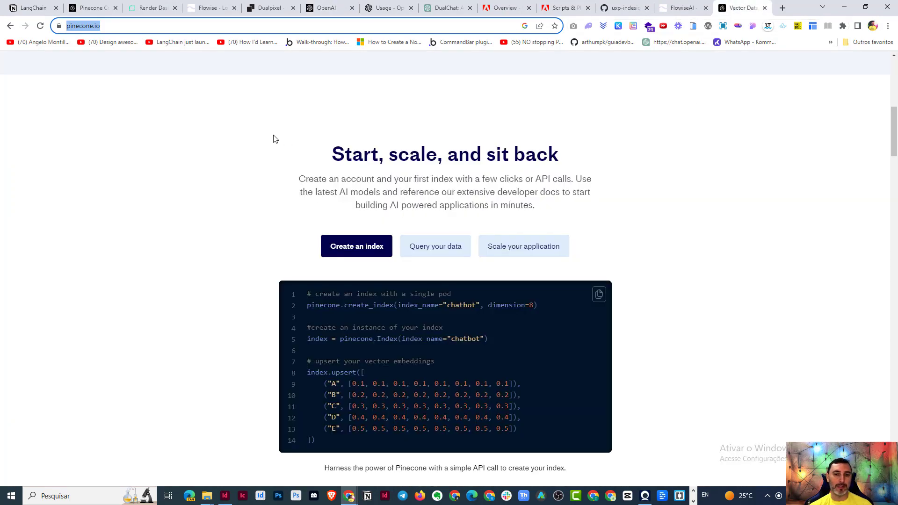
scroll(238, 148, "up", 10)
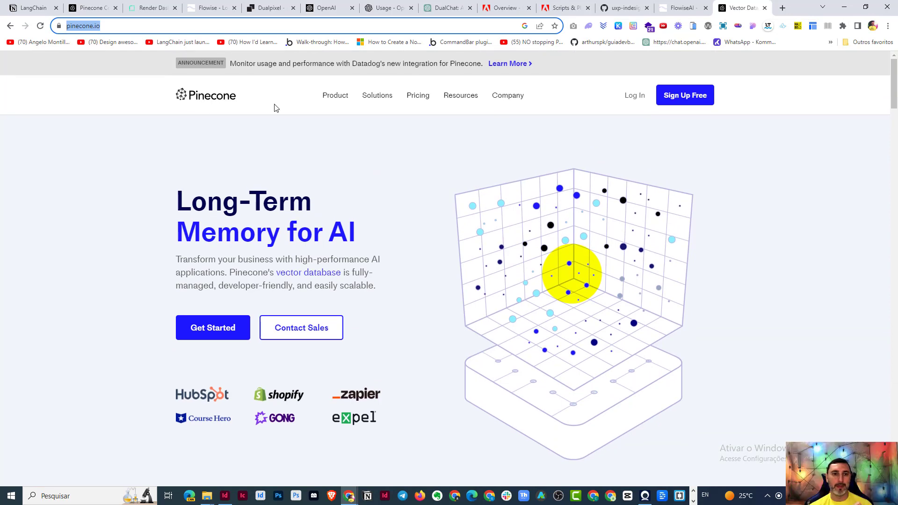
Leave the site-dualpixel-upsert flow in Flowise for the chatflow list and open the Marketplace chatflow templates.
left_click(219, 5)
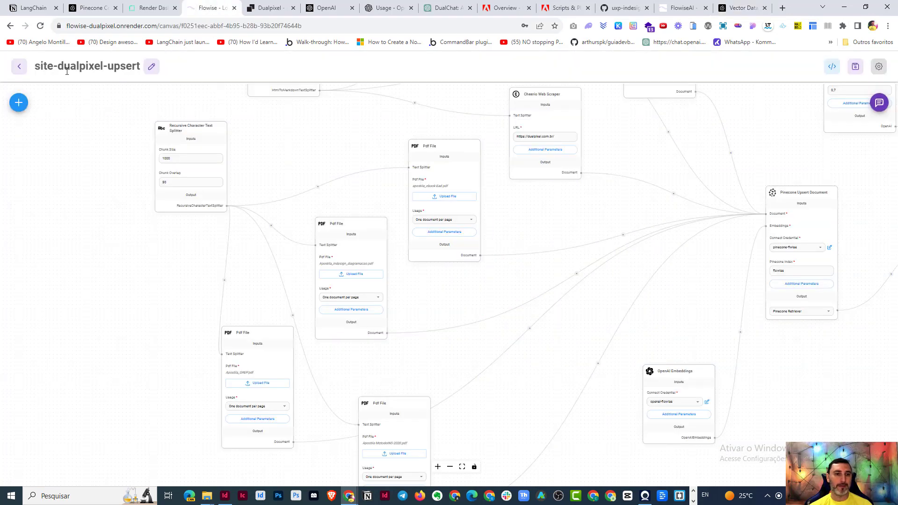
left_click(20, 66)
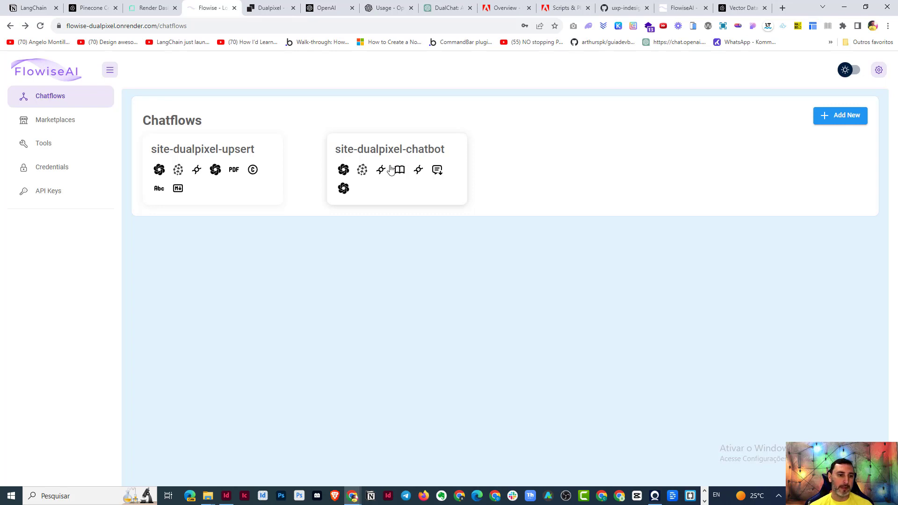
left_click(60, 124)
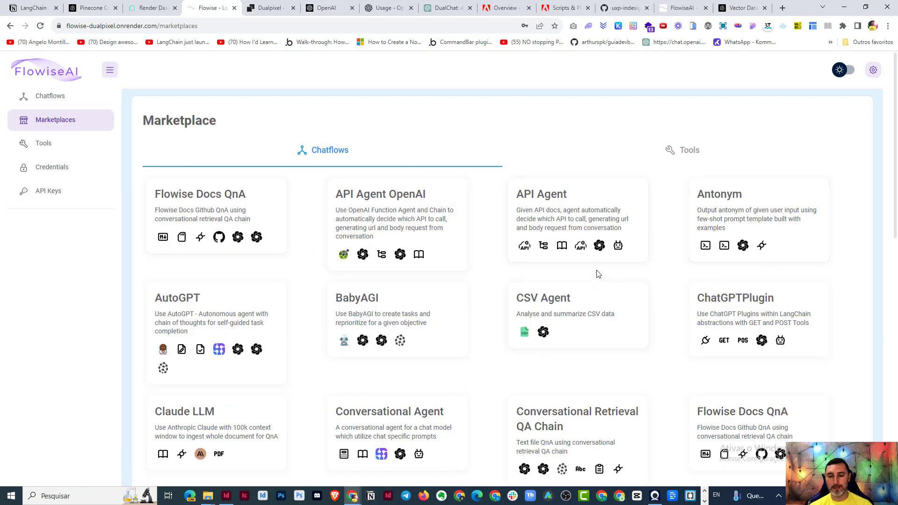
Skim the Marketplace chatflow templates and reopen the site-dualpixel-upsert chatflow.
scroll(490, 255, "down", 3)
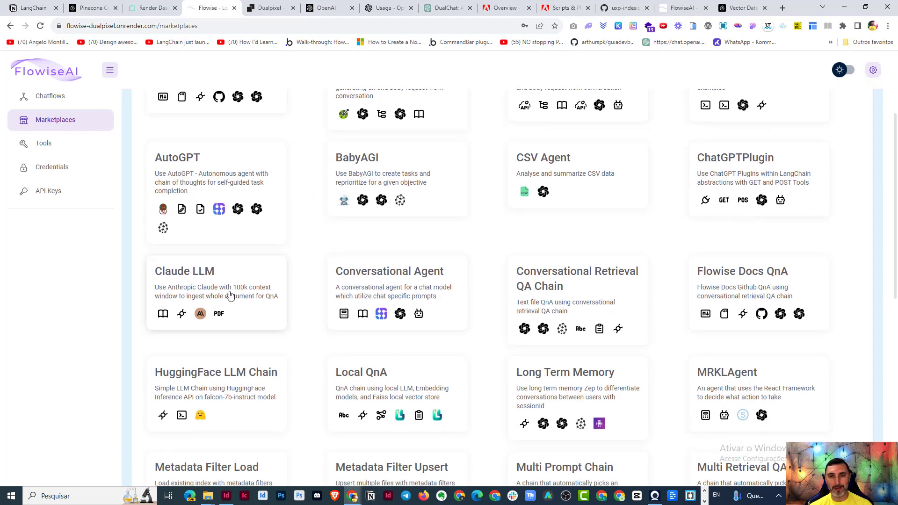
scroll(486, 283, "down", 3)
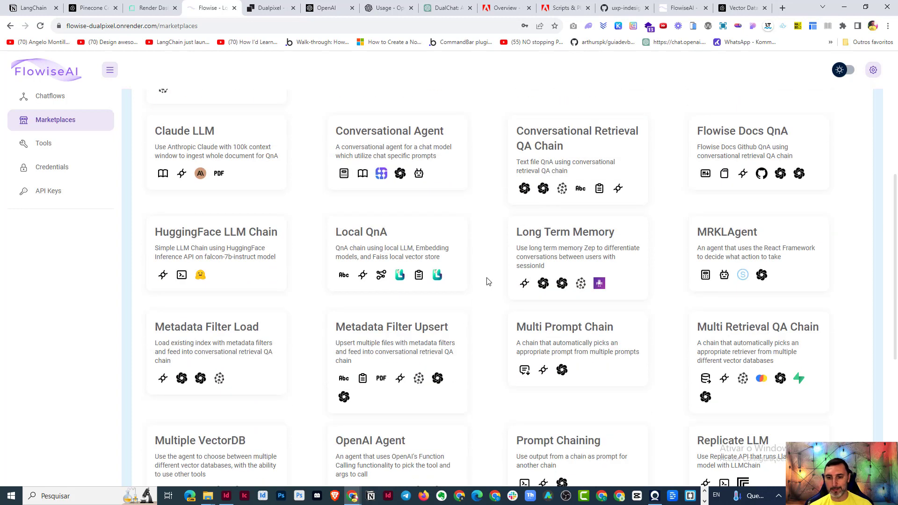
scroll(486, 280, "up", 6)
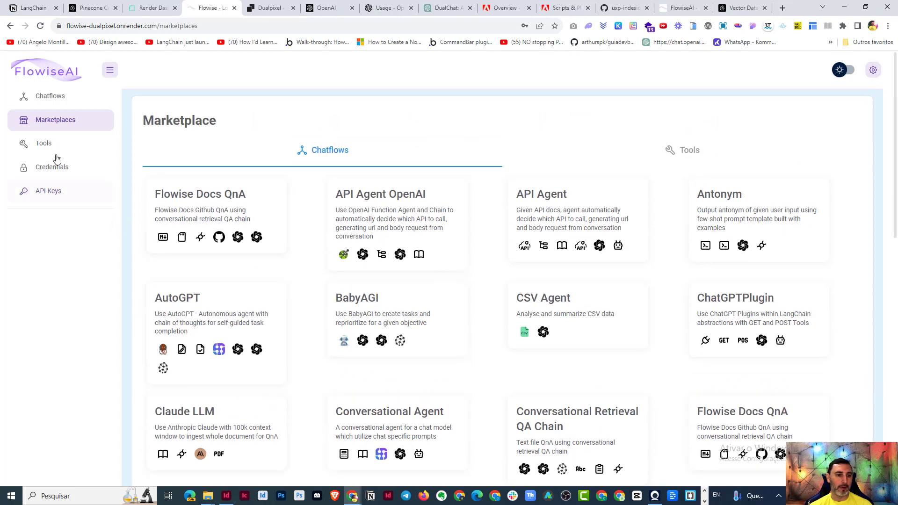
left_click(55, 99)
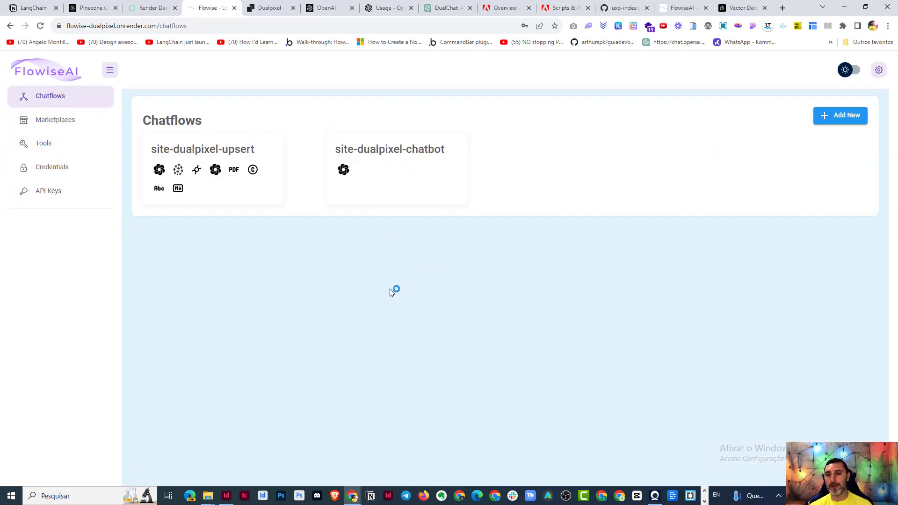
left_click(227, 155)
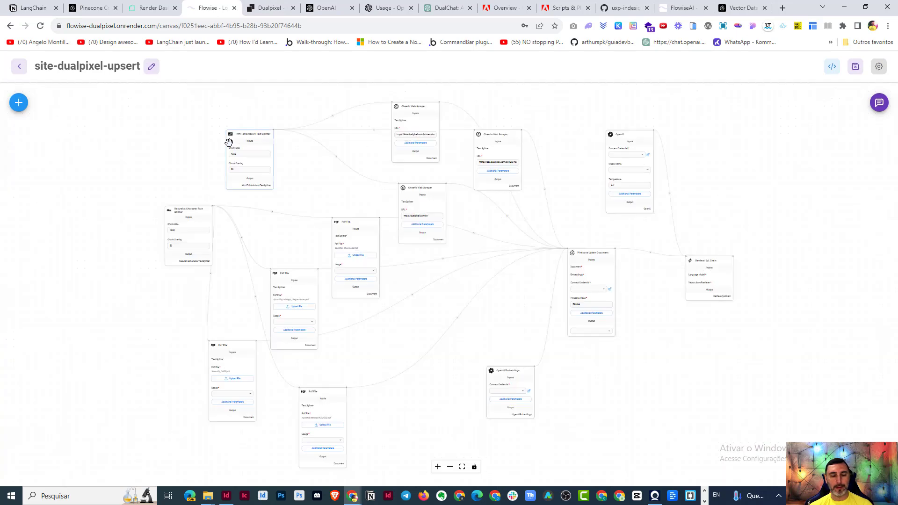
Open the list of addable nodes and browse its Chains and Agents categories.
left_click(19, 102)
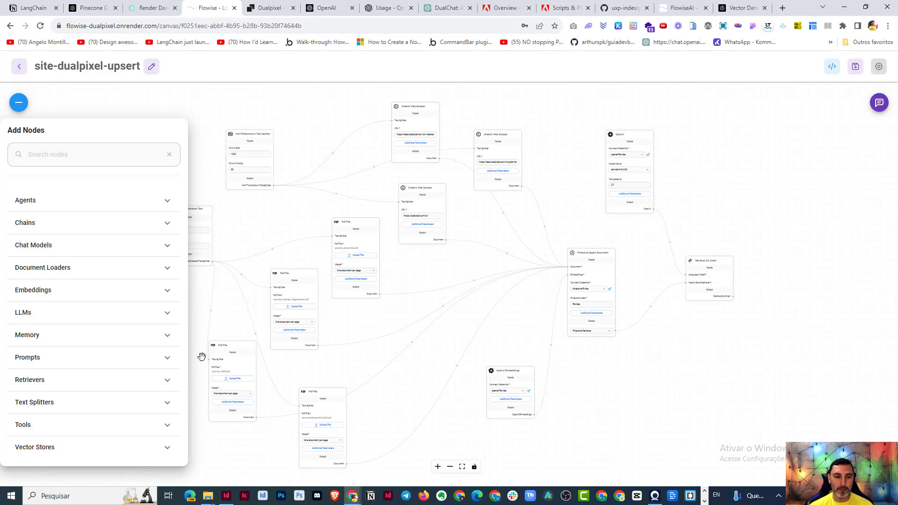
mouse_move(209, 255)
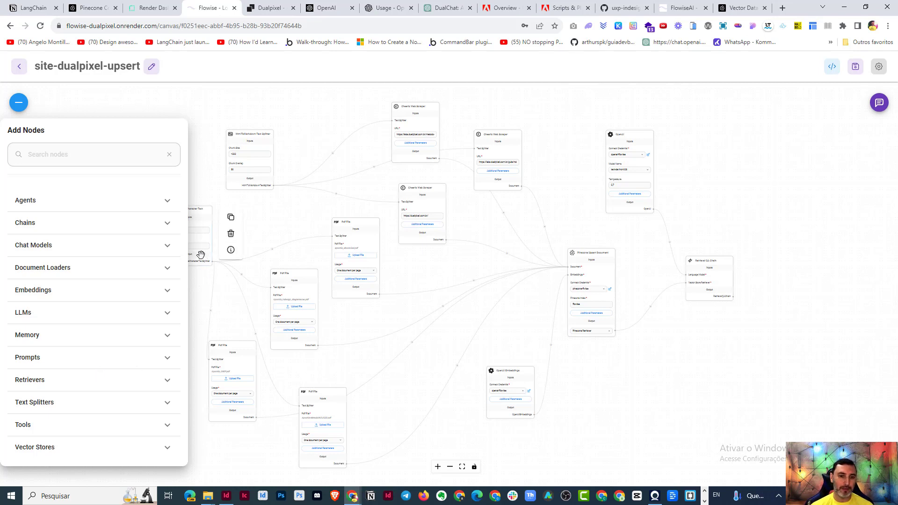
left_click(39, 224)
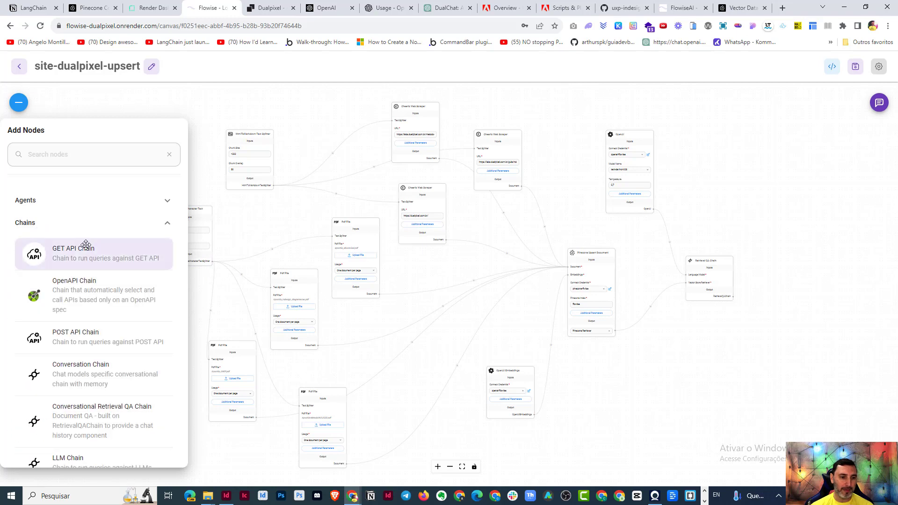
left_click(36, 206)
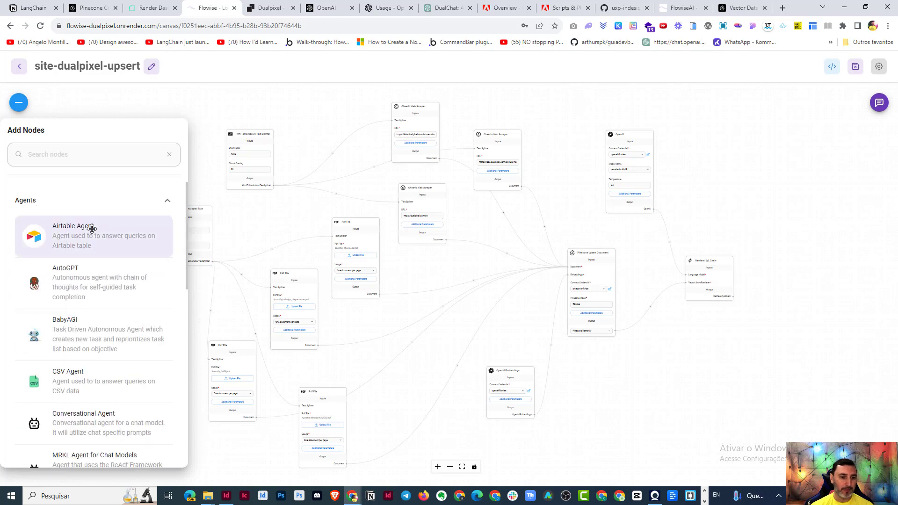
scroll(91, 229, "down", 2)
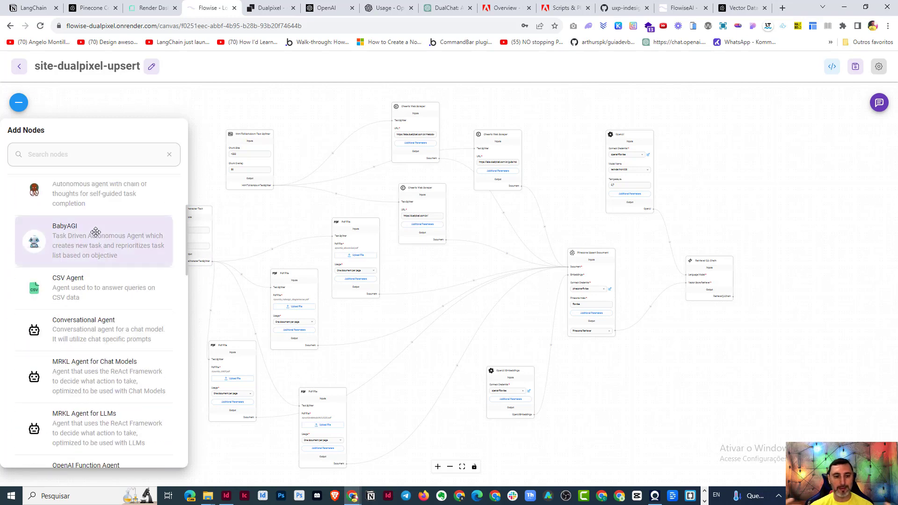
scroll(70, 224, "up", 2)
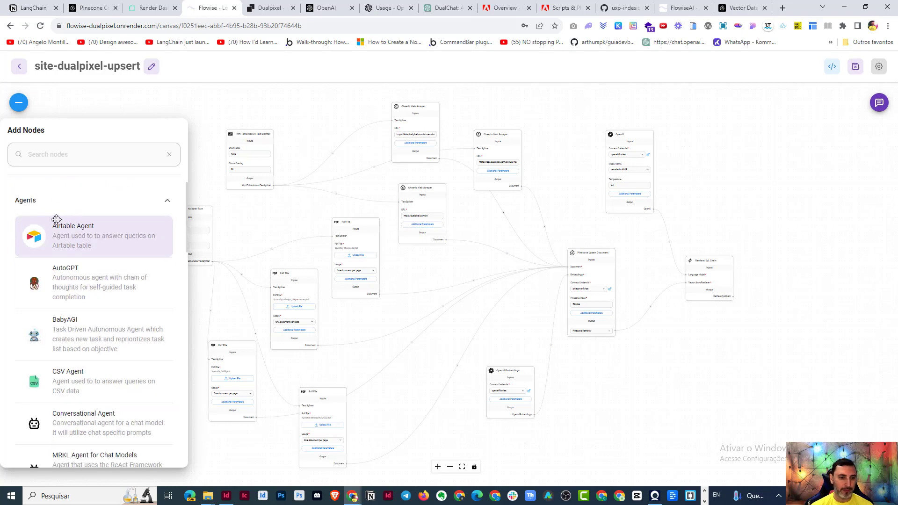
left_click(50, 202)
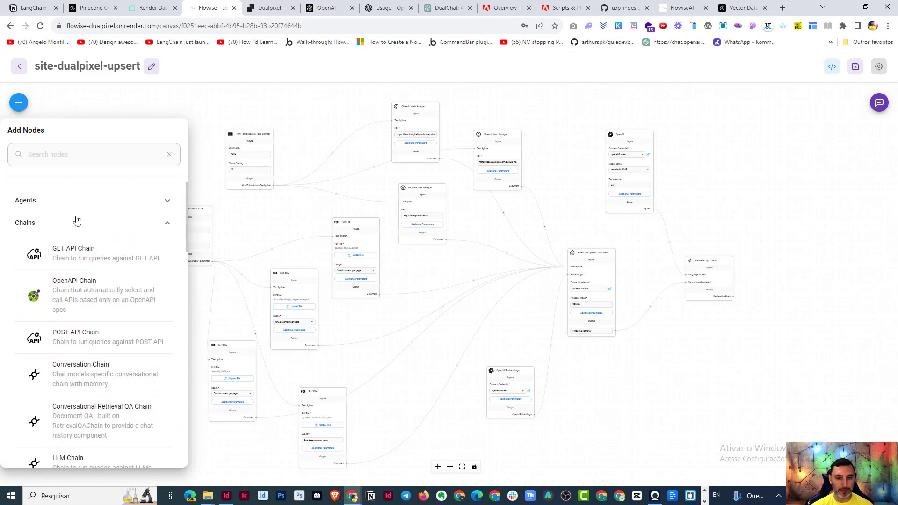
Add a second Retrieval QA Chain node from the Chains category to the empty canvas area above the existing one.
scroll(705, 352, "up", 4)
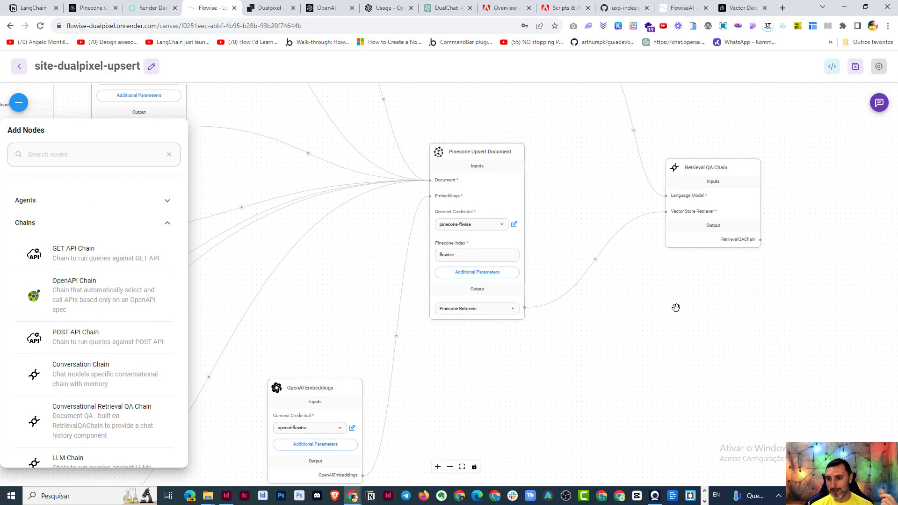
left_click_drag(675, 307, 633, 413)
mouse_move(650, 278)
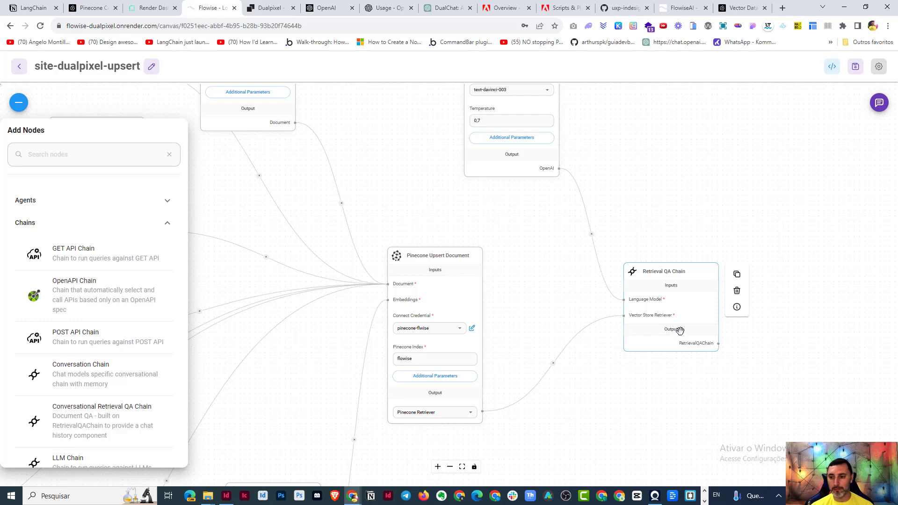
scroll(134, 246, "down", 2)
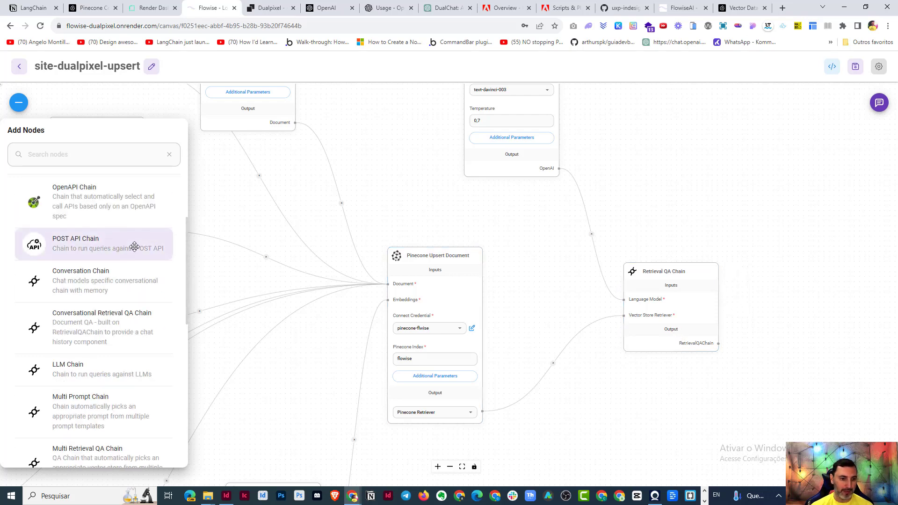
scroll(135, 246, "down", 3)
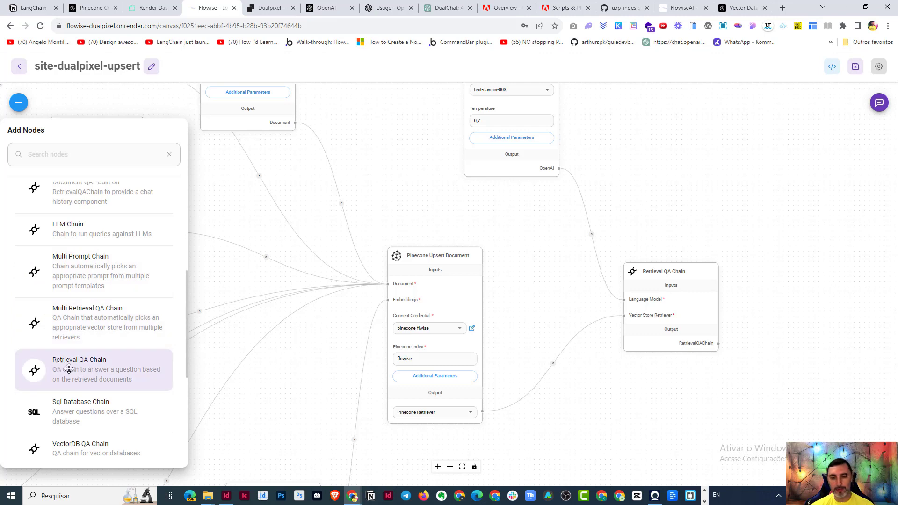
left_click_drag(69, 369, 764, 200)
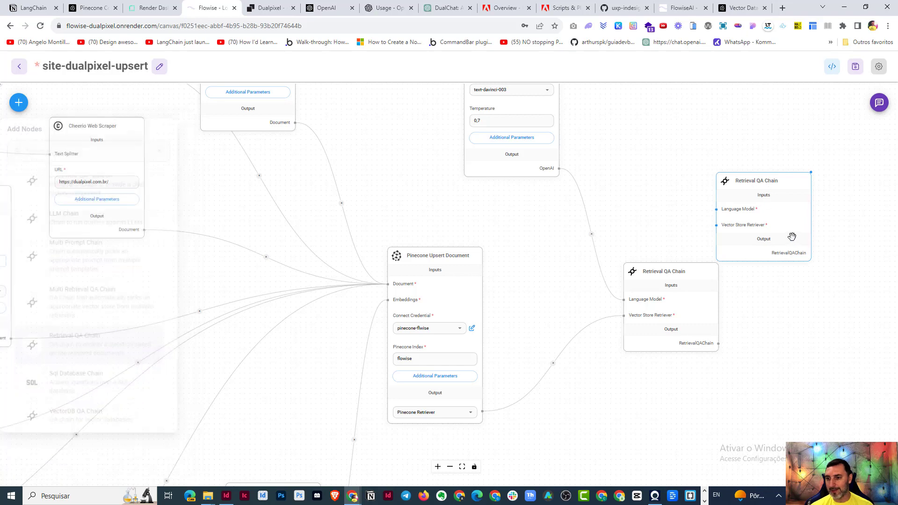
left_click_drag(742, 187, 718, 140)
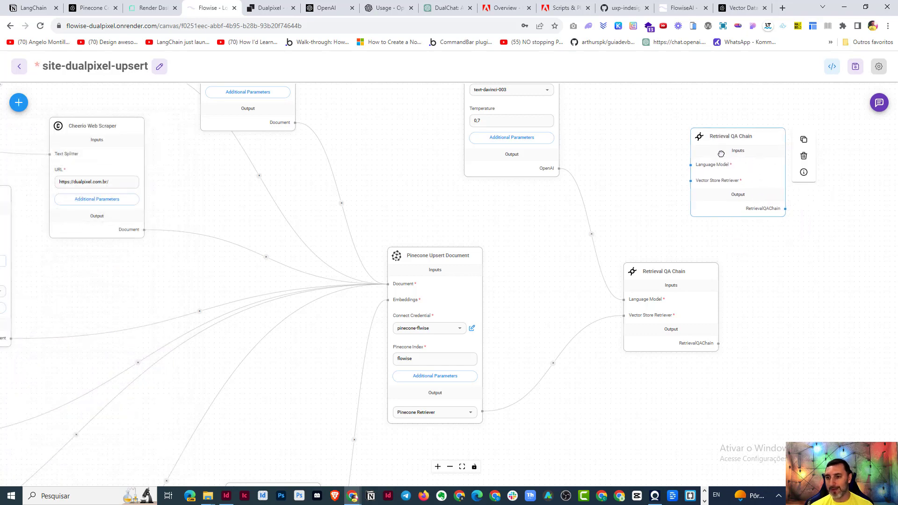
Compare the OpenAI node on the canvas with the models offered in the LLMs node category and close the node list.
left_click_drag(637, 186, 590, 274)
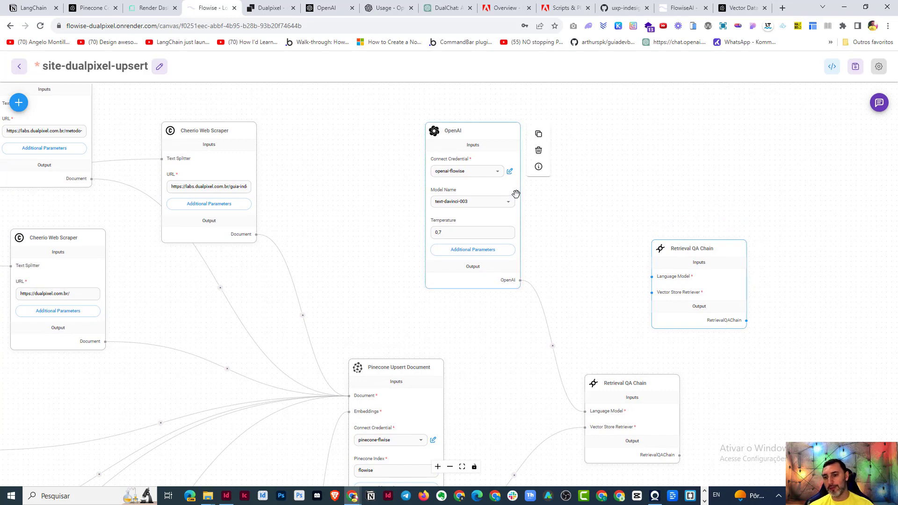
mouse_move(688, 258)
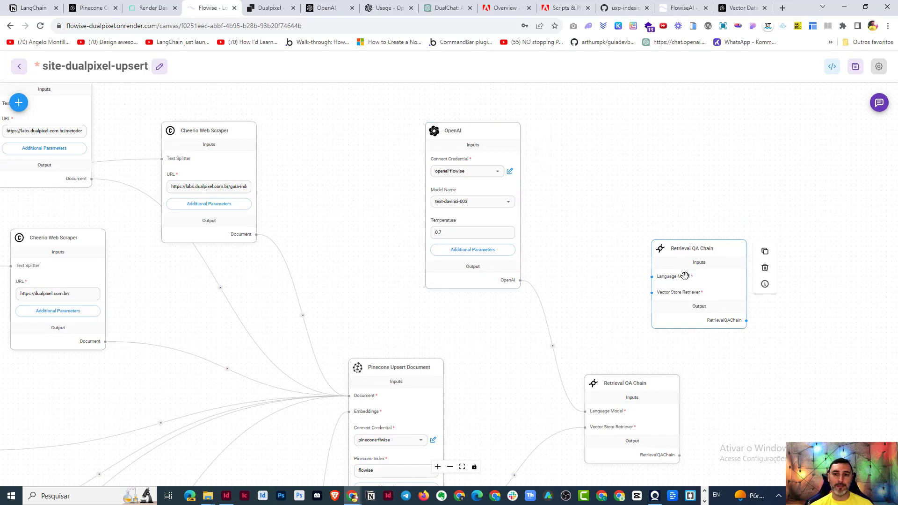
mouse_move(430, 156)
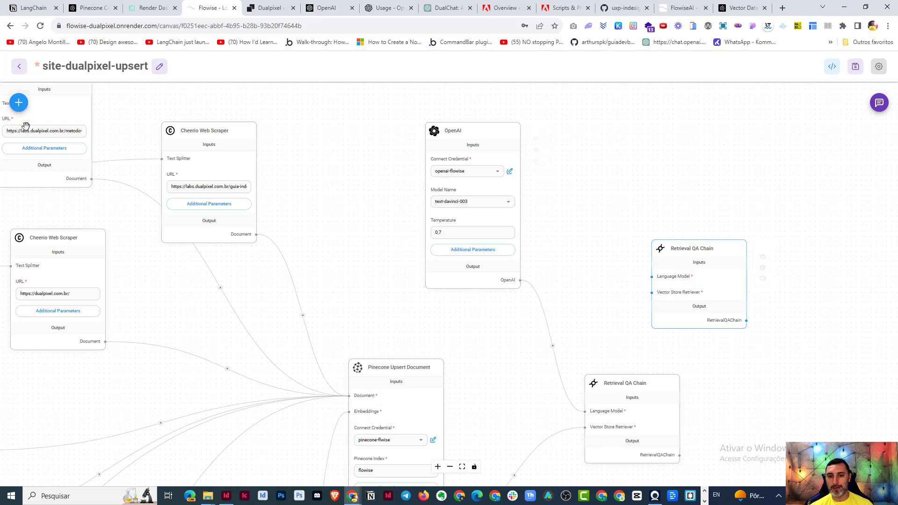
left_click(21, 105)
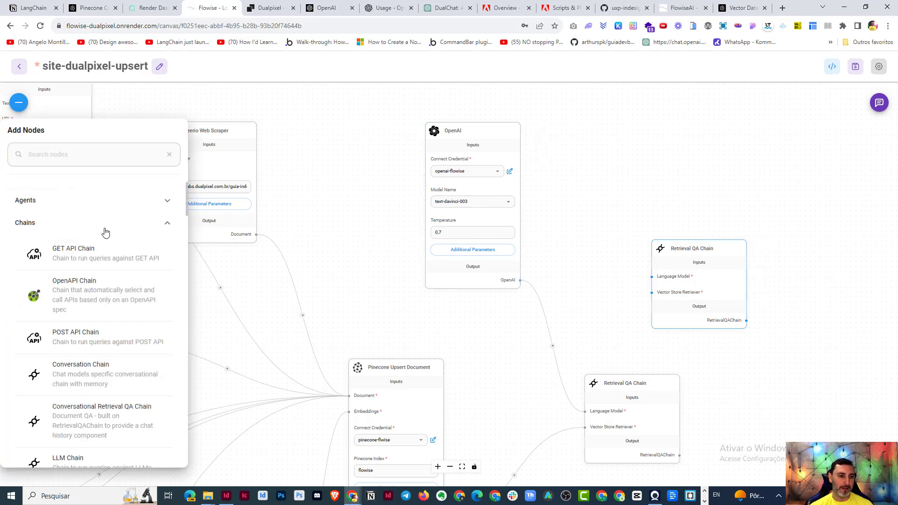
left_click(84, 228)
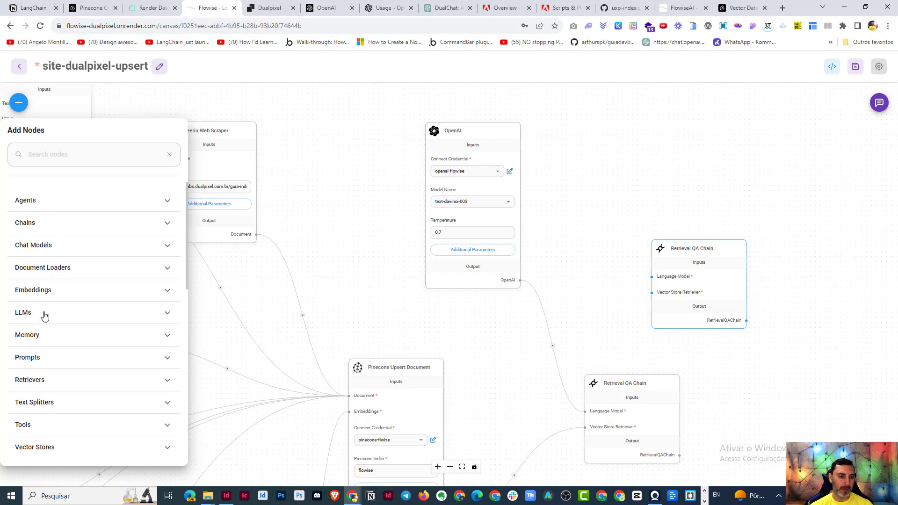
left_click(47, 314)
scroll(66, 321, "down", 2)
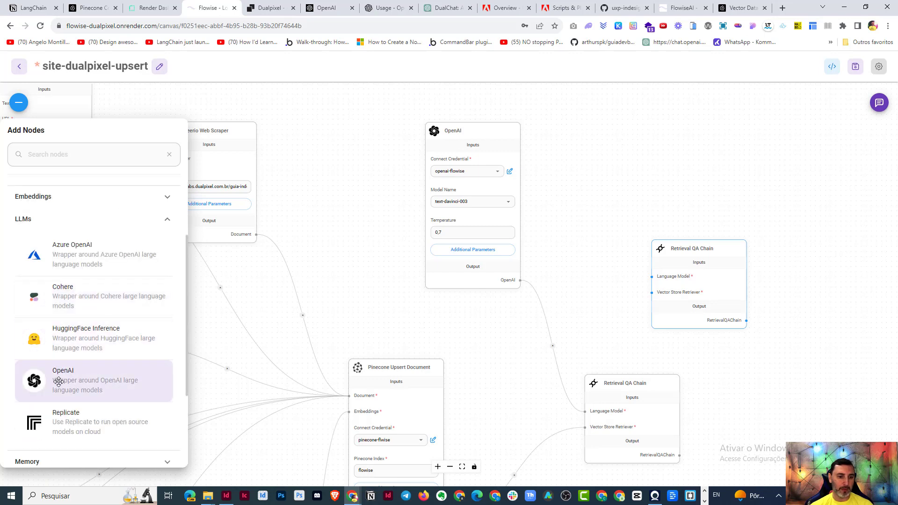
left_click(385, 169)
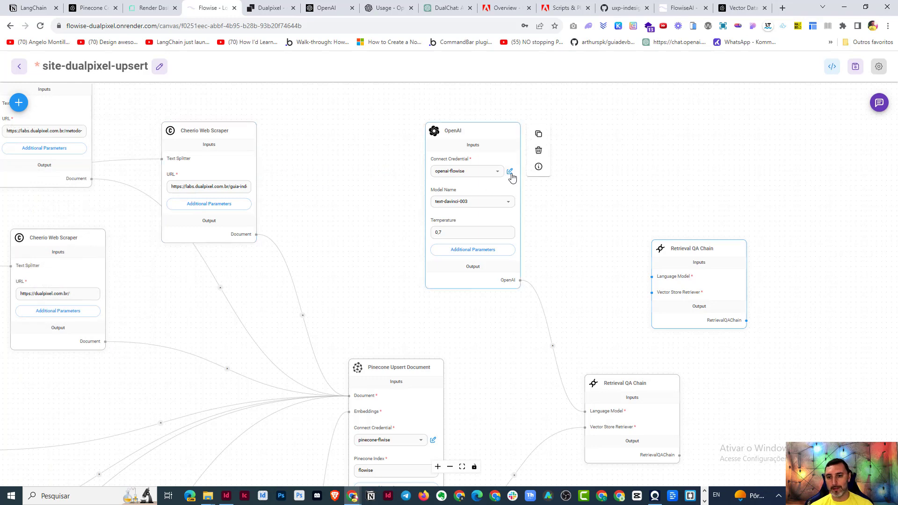
Open the OpenAI node's openai-flowise credential and look up the API keys page of the OpenAI platform account.
left_click(510, 172)
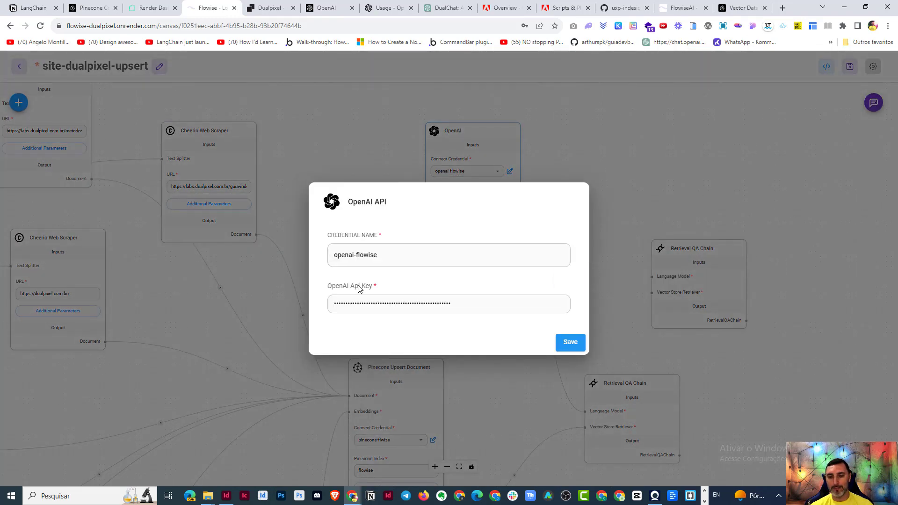
left_click(383, 9)
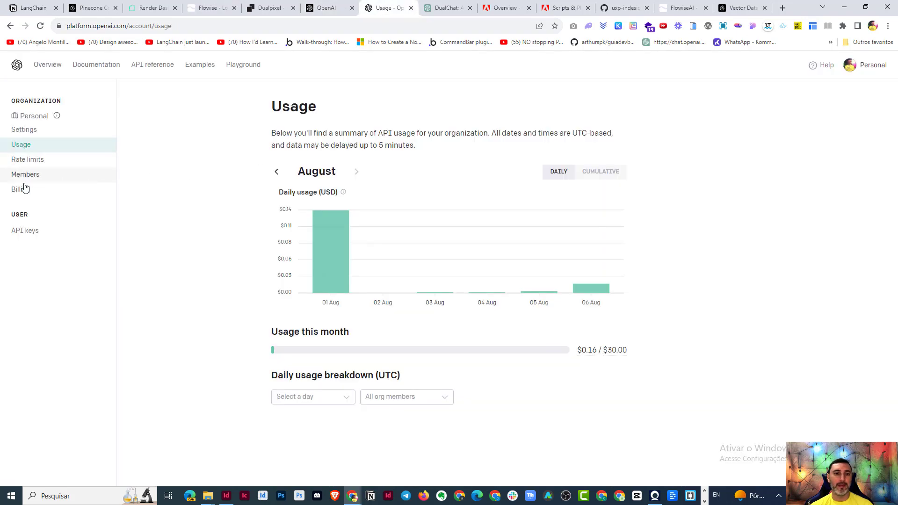
left_click(26, 233)
left_click(310, 297)
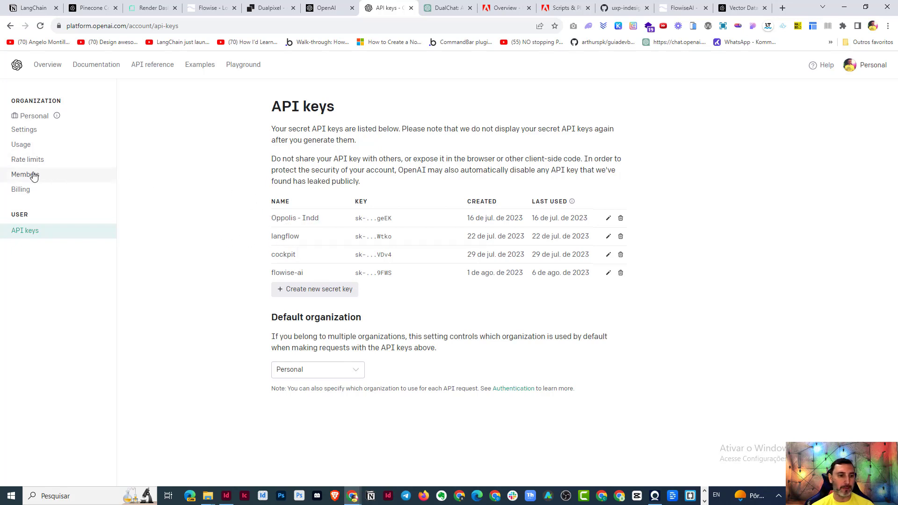
Review the OpenAI account's monthly usage and the hard and soft limits in its billing settings.
left_click(19, 150)
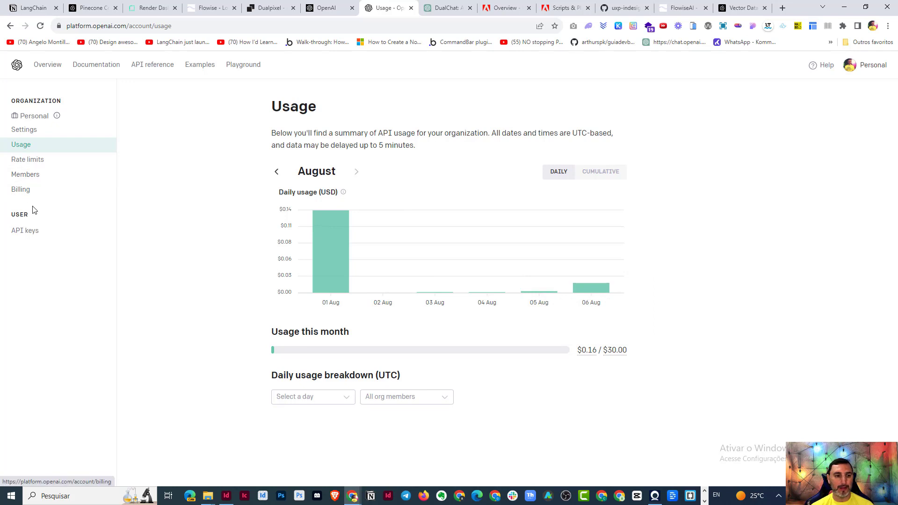
left_click(25, 189)
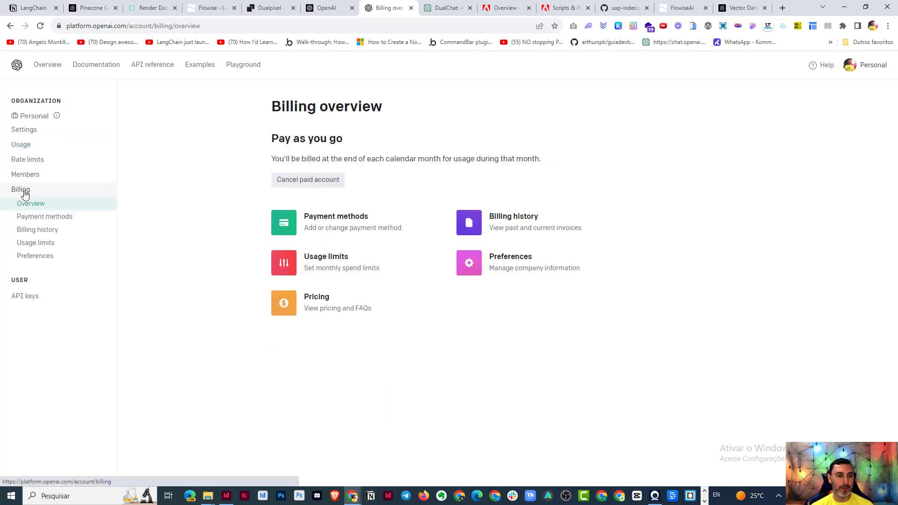
left_click(335, 262)
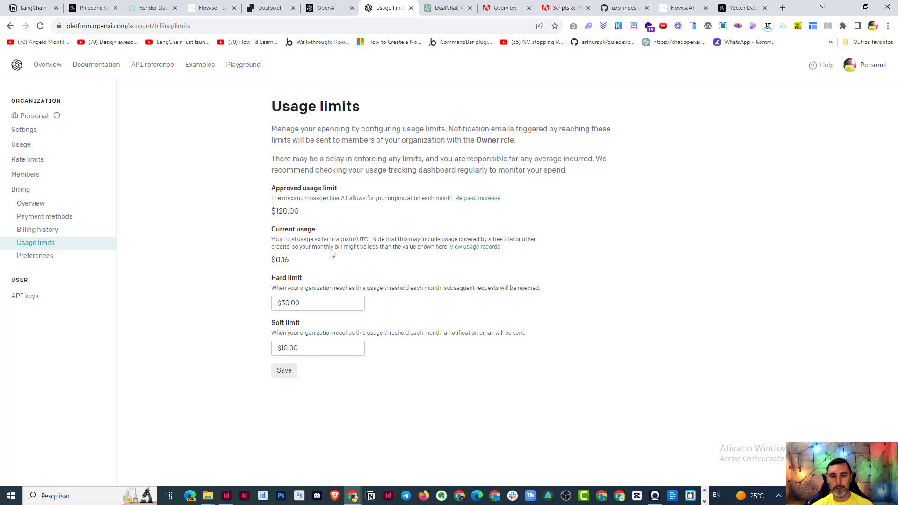
left_click_drag(308, 302, 258, 309)
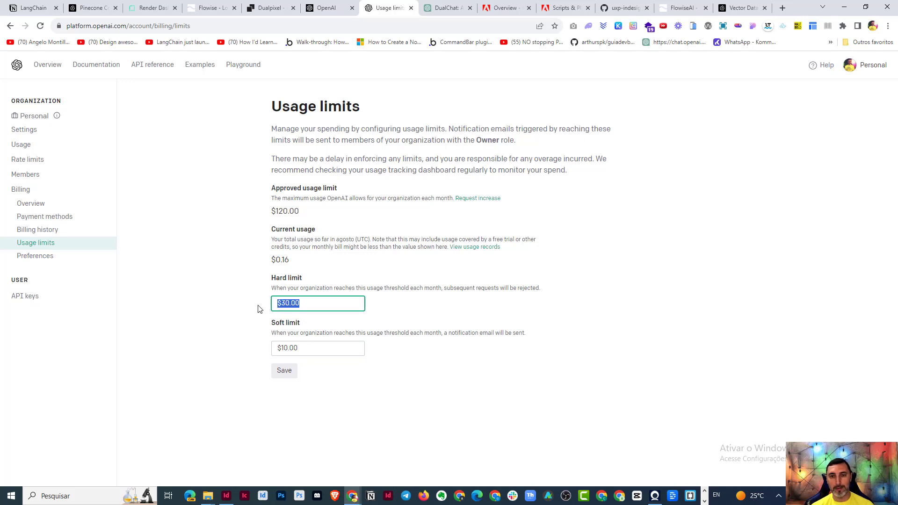
left_click_drag(305, 347, 258, 351)
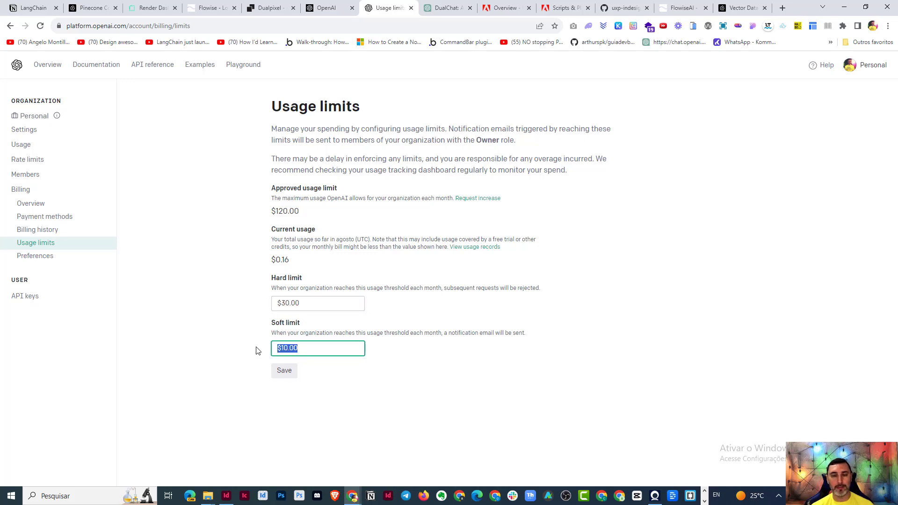
Return to the Flowise flow, close the OpenAI API credential dialog without saving and show the new Retrieval QA Chain node.
left_click(208, 8)
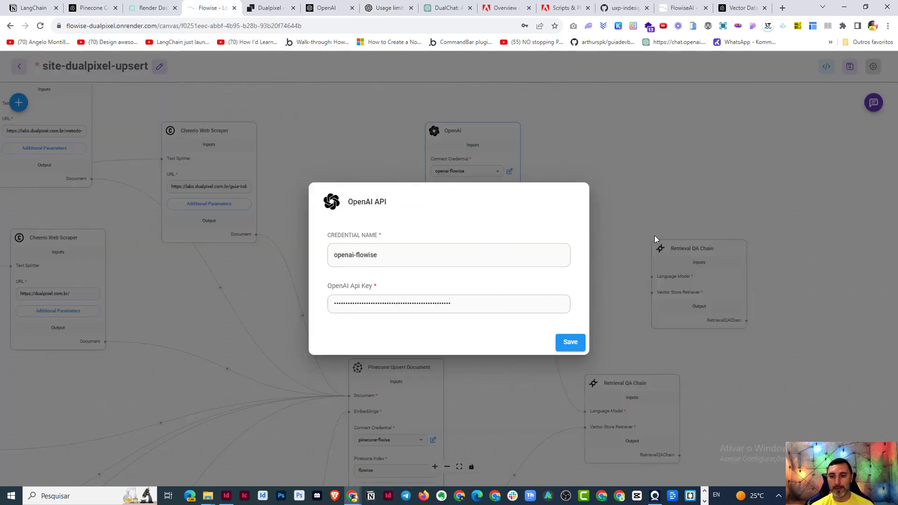
left_click(688, 155)
left_click_drag(578, 164, 564, 157)
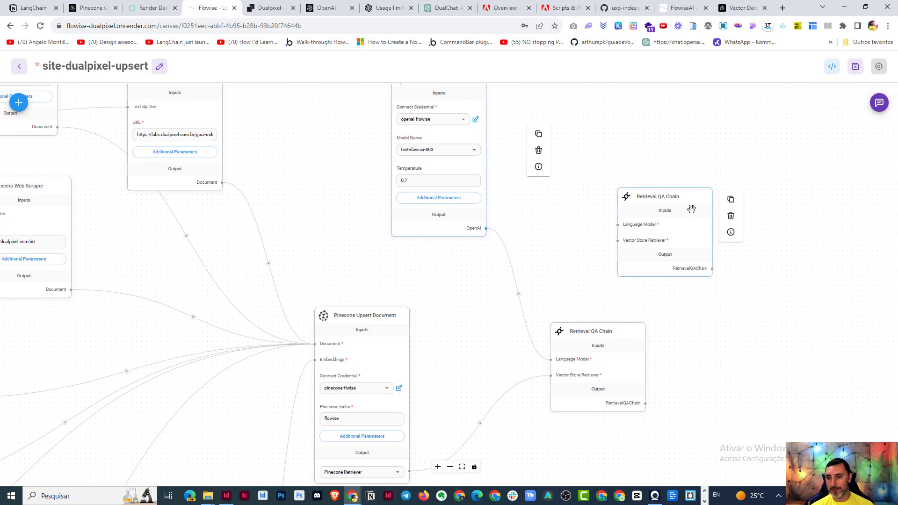
Delete the unconnected Retrieval QA Chain node and inspect the links from OpenAI and Pinecone Upsert Document into the remaining one.
left_click(730, 215)
left_click_drag(595, 253, 653, 155)
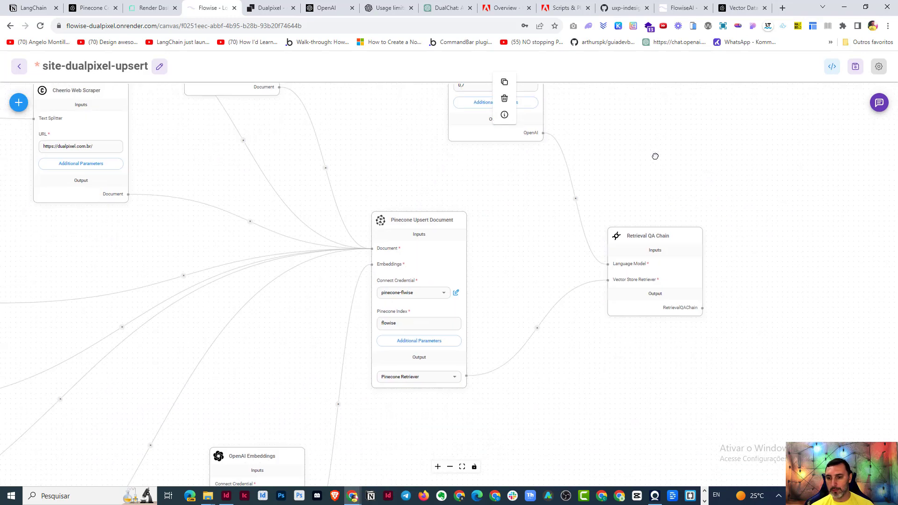
left_click_drag(518, 255, 521, 367)
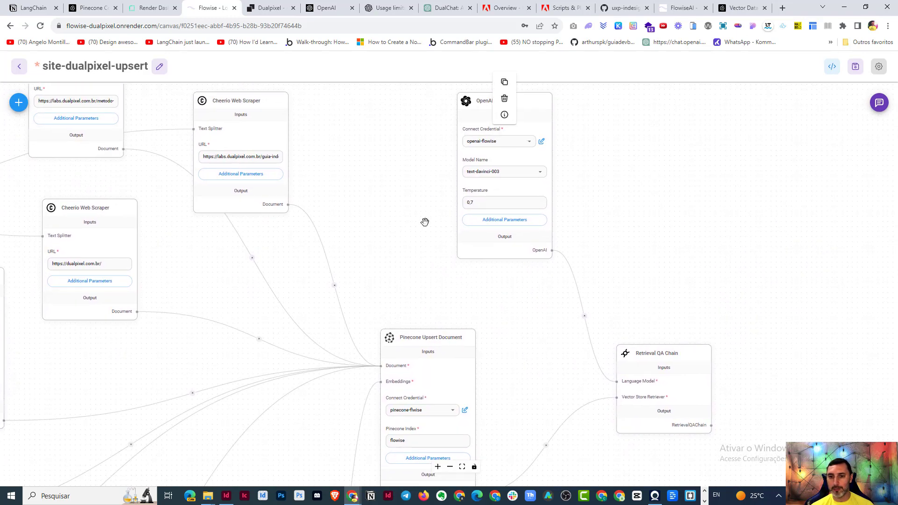
left_click_drag(509, 313, 499, 165)
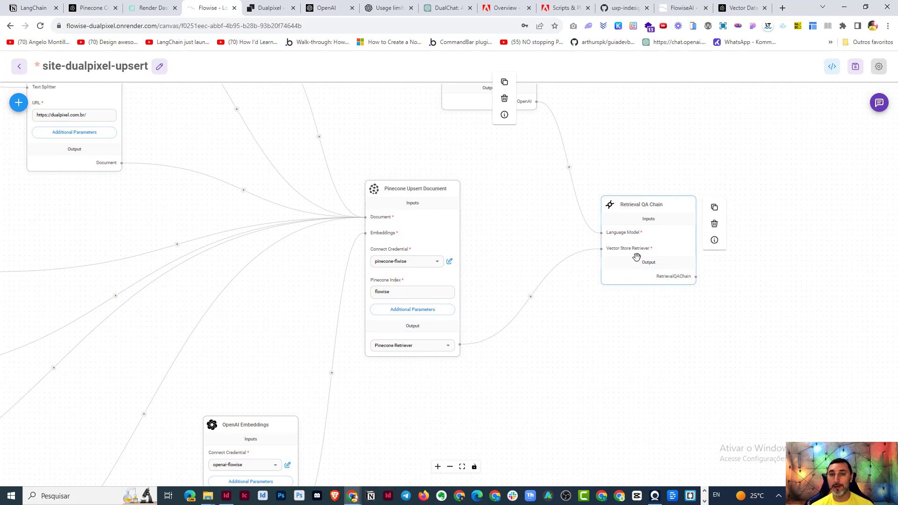
left_click_drag(499, 237, 532, 237)
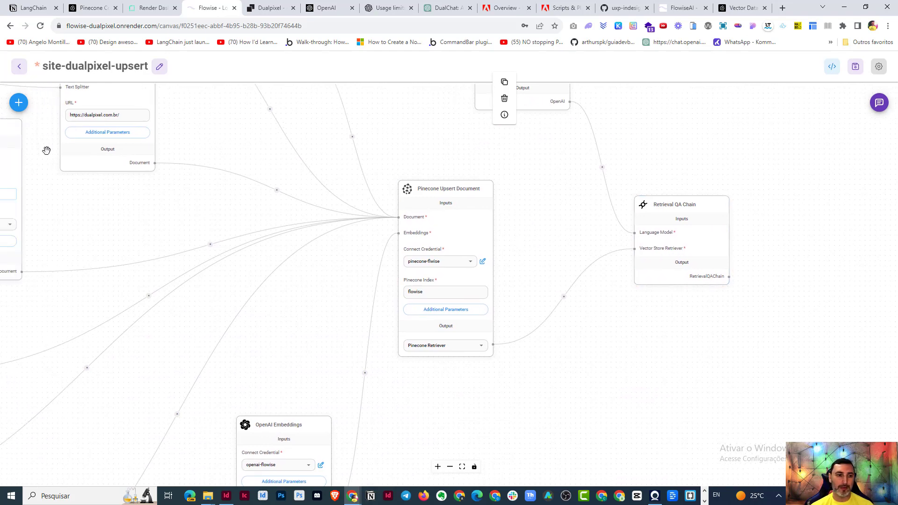
Browse the Vector Stores node category for the available databases and the Pinecone Upsert Document node, closing the node list at the end.
left_click(19, 104)
scroll(84, 246, "down", 3)
scroll(89, 238, "up", 1)
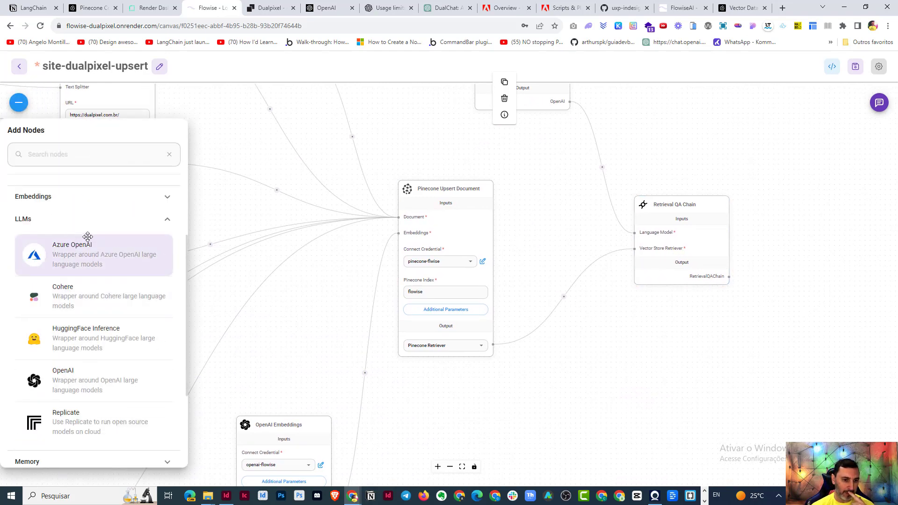
left_click(56, 226)
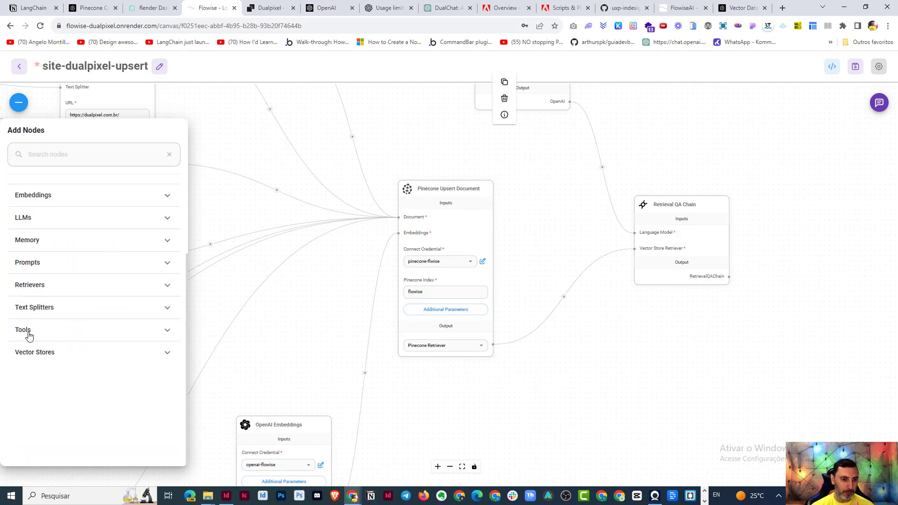
left_click(51, 356)
scroll(114, 332, "up", 2)
scroll(127, 297, "down", 6)
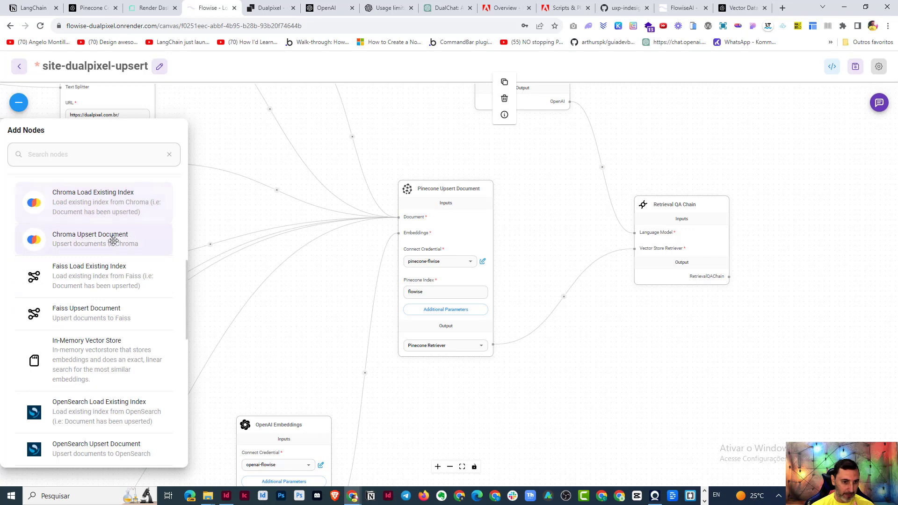
scroll(129, 250, "down", 10)
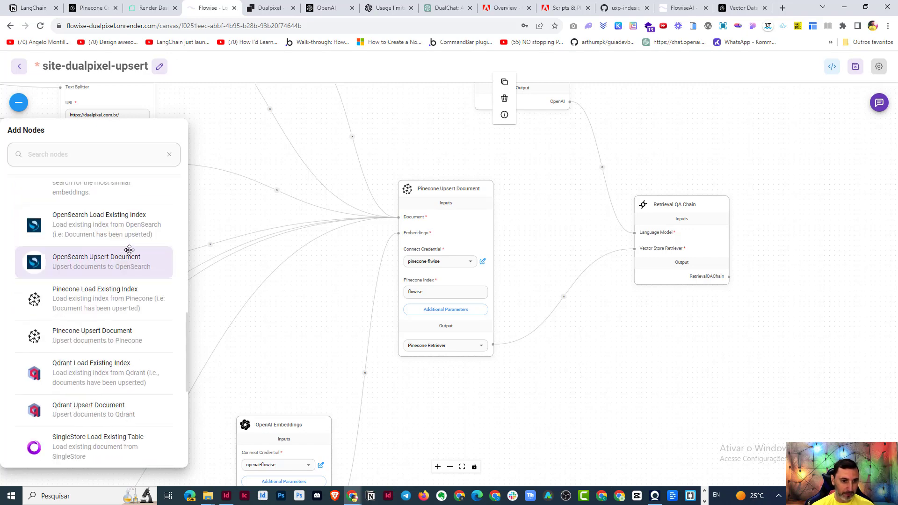
scroll(98, 304, "down", 2)
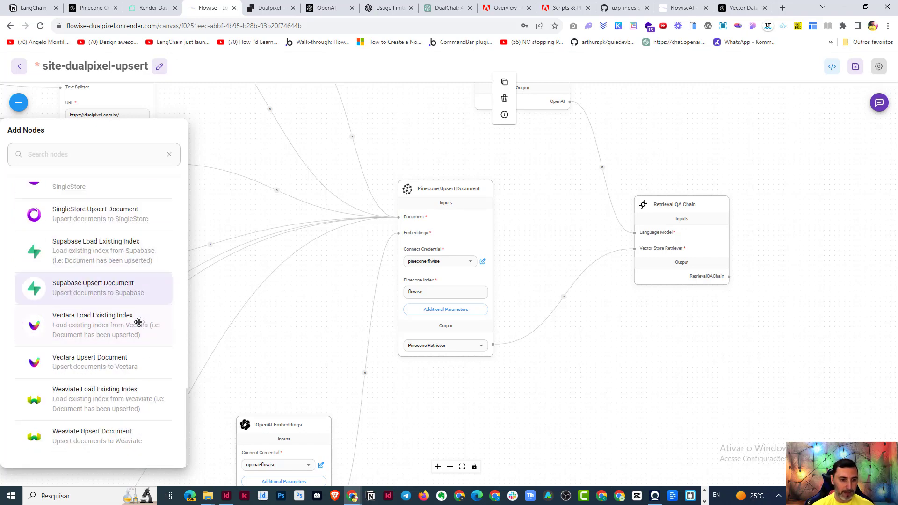
scroll(94, 397, "up", 5)
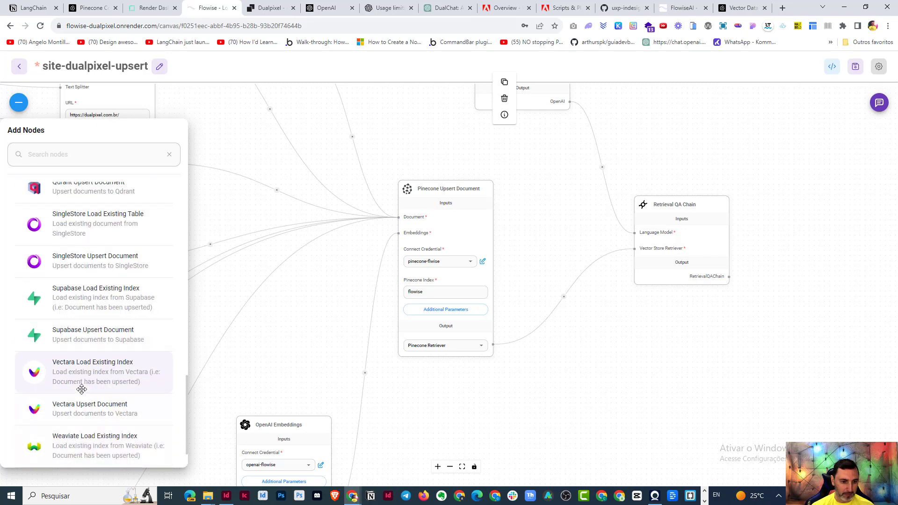
scroll(120, 381, "up", 1)
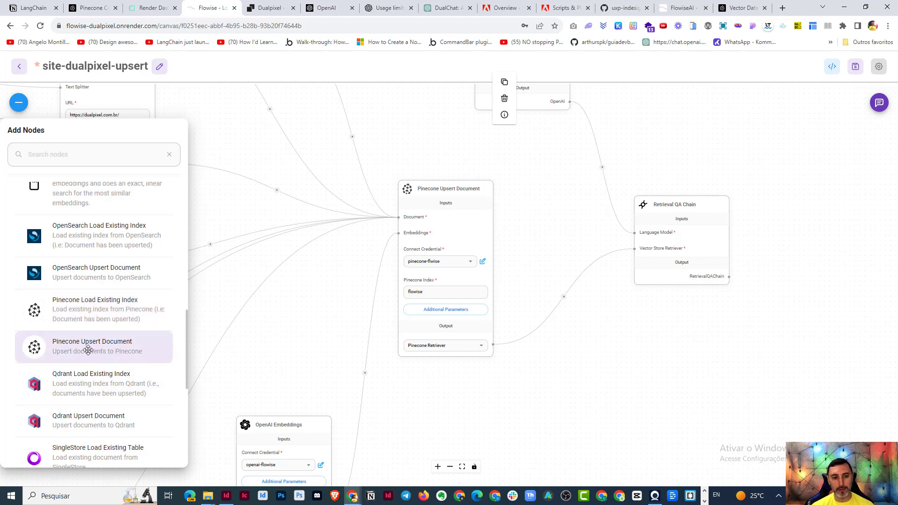
left_click(268, 289)
left_click_drag(191, 154, 401, 143)
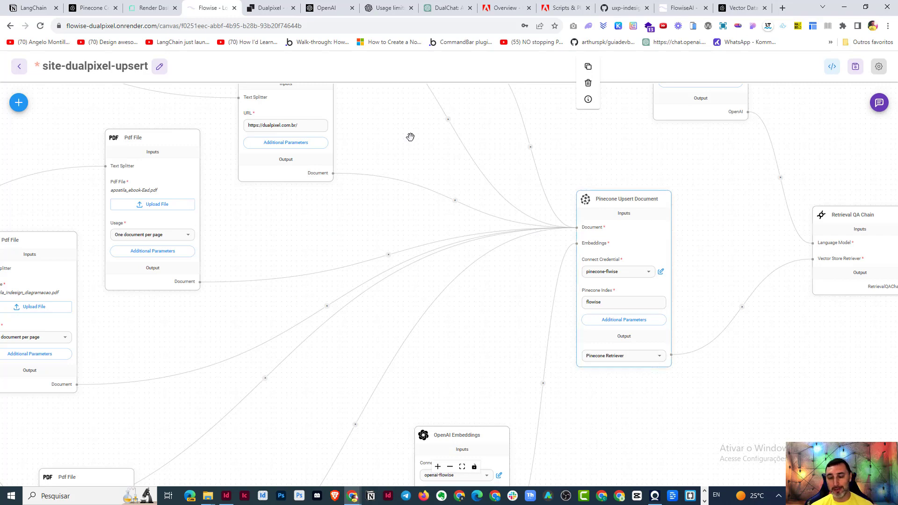
Switch to the Pinecone console and review the flowise index's details, dimensions, metrics and vector operations.
left_click(91, 7)
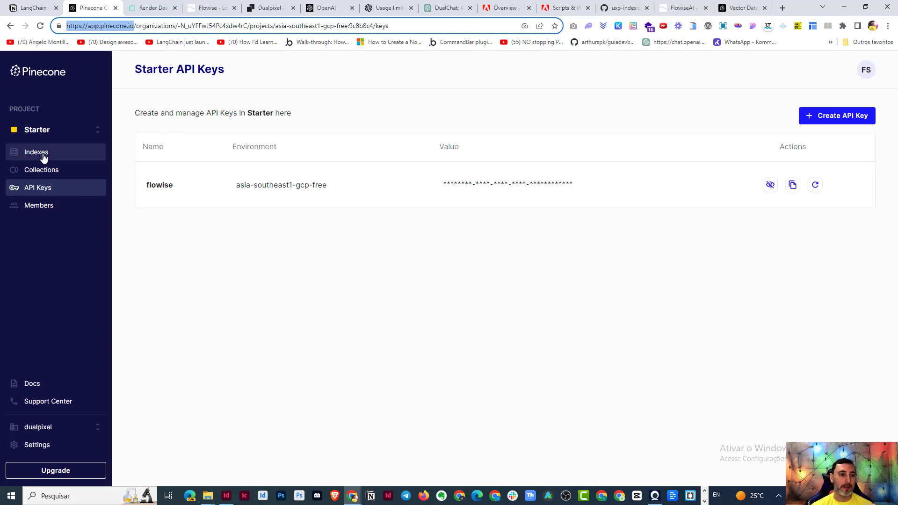
left_click(27, 153)
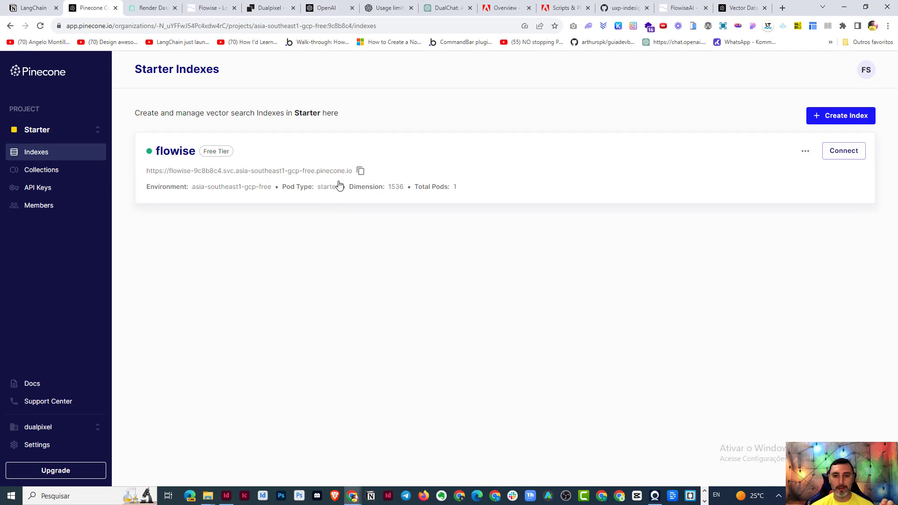
left_click(387, 191)
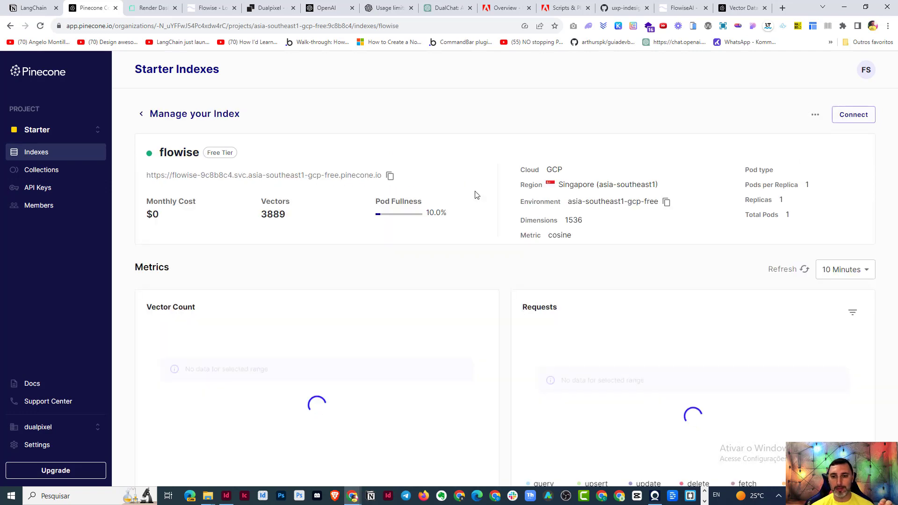
triple_click(575, 220)
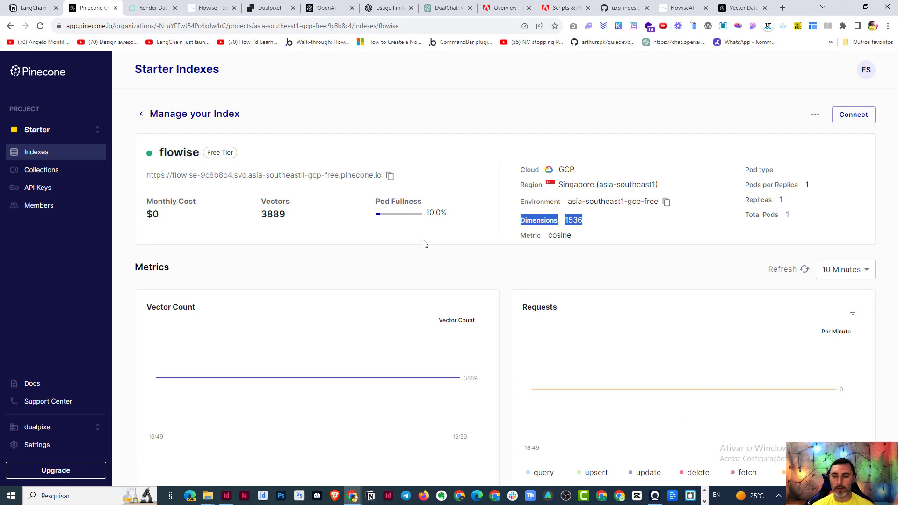
scroll(426, 244, "down", 18)
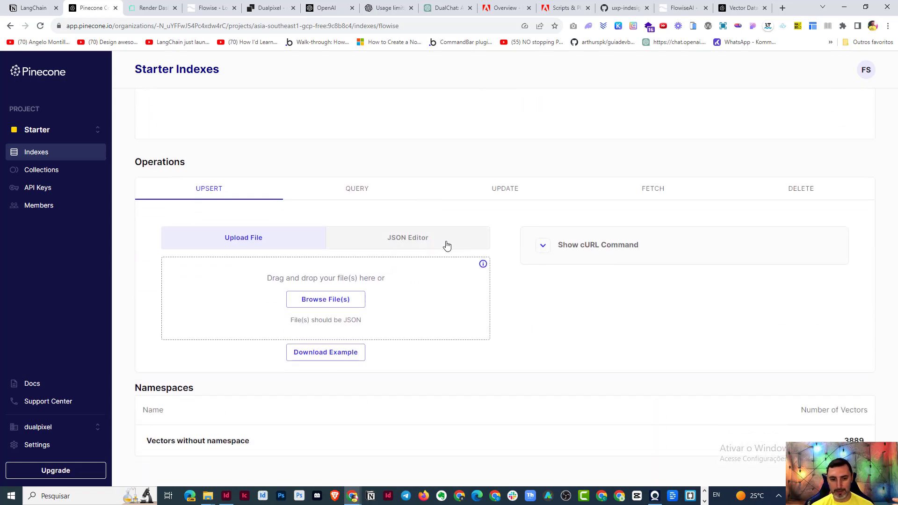
scroll(447, 245, "up", 18)
View Pinecone's API keys, check them against the pinecone-flwise credential in the Flowise flow and close the credential without saving.
left_click(35, 191)
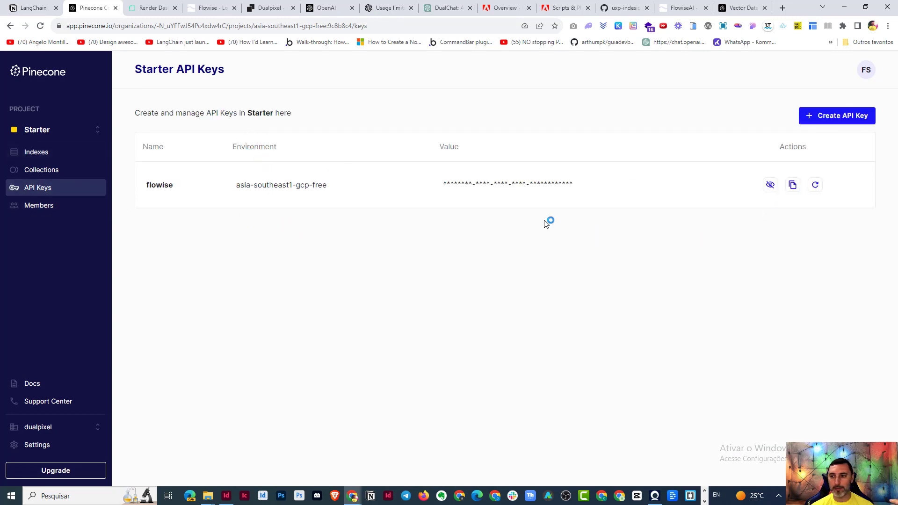
left_click(201, 9)
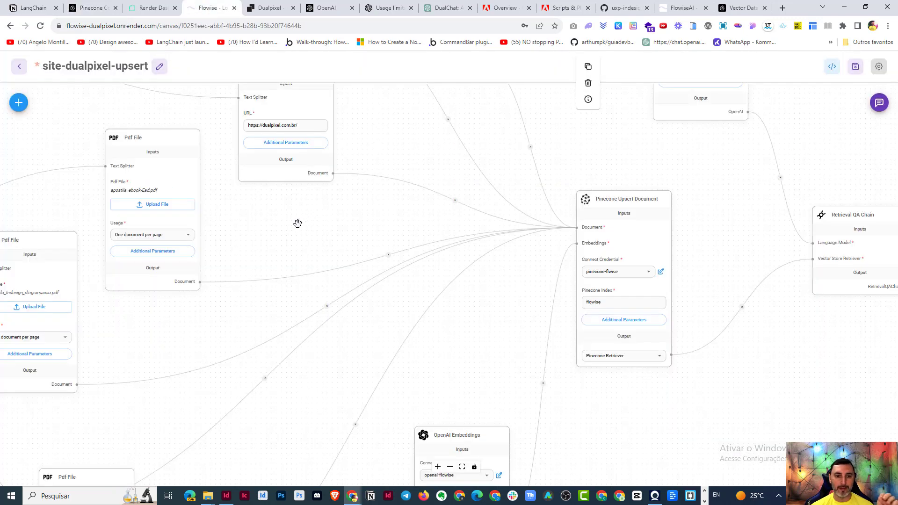
left_click_drag(297, 222, 127, 228)
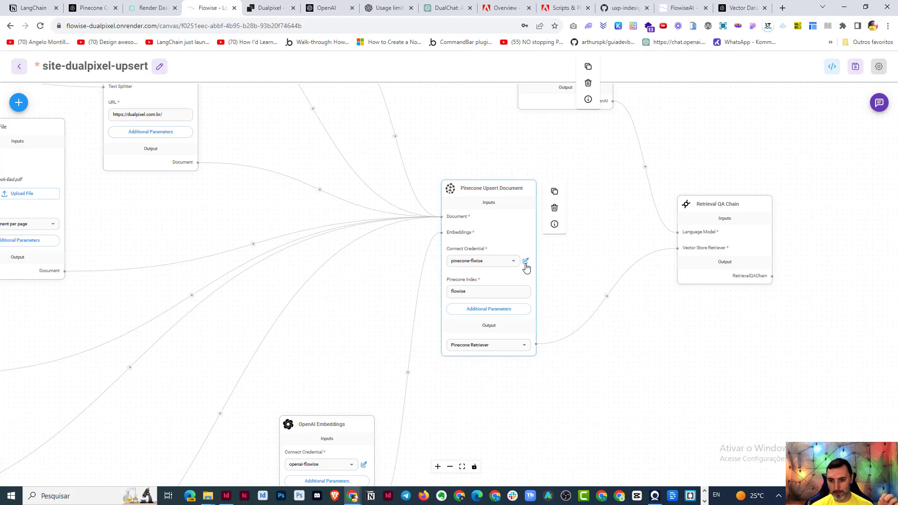
left_click(525, 261)
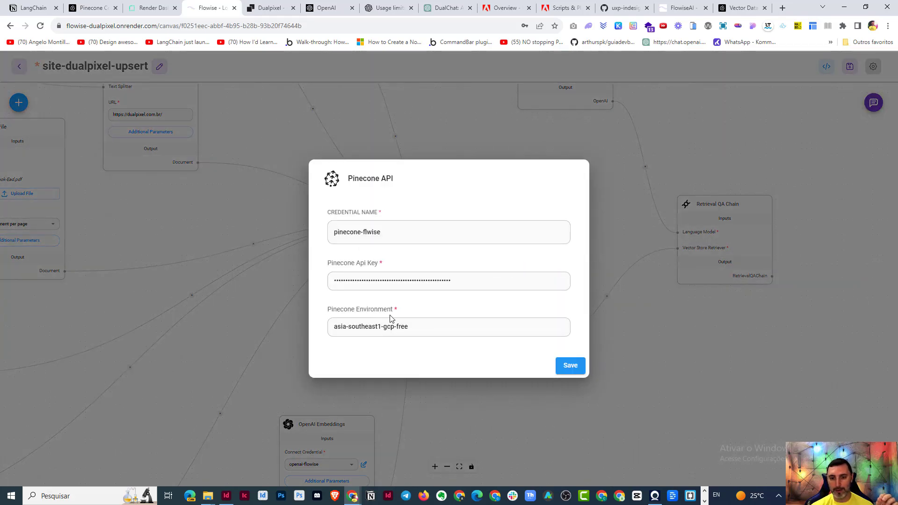
left_click(668, 335)
Compare the Pinecone Index name in the Pinecone Upsert Document node with the index listed in the Pinecone console and return to Flowise.
scroll(482, 294, "up", 3)
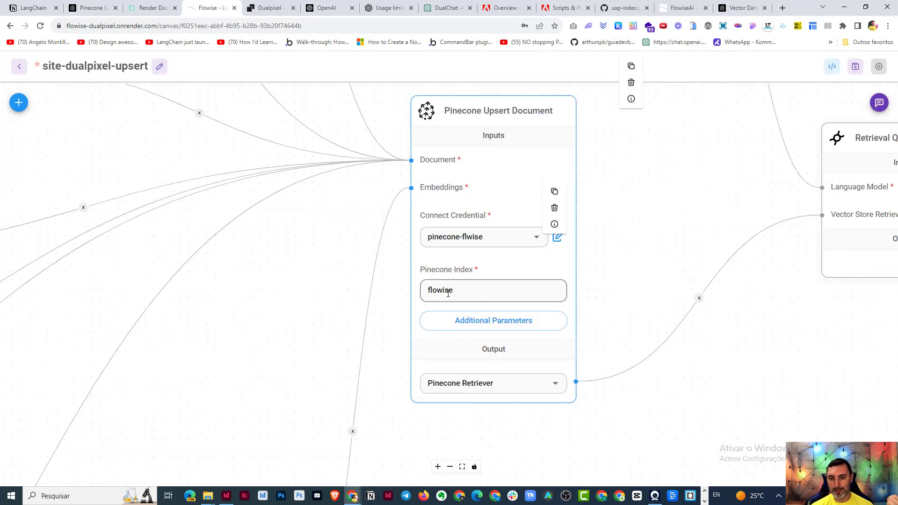
left_click(80, 5)
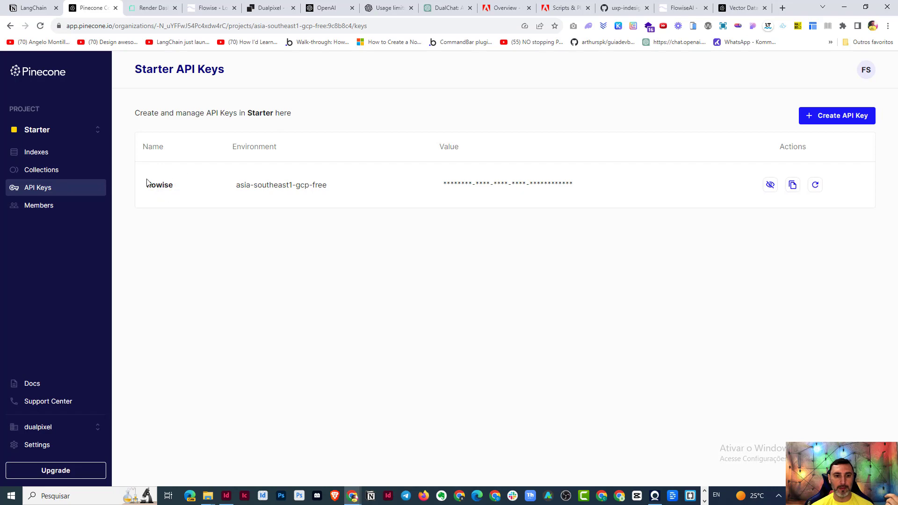
left_click(35, 152)
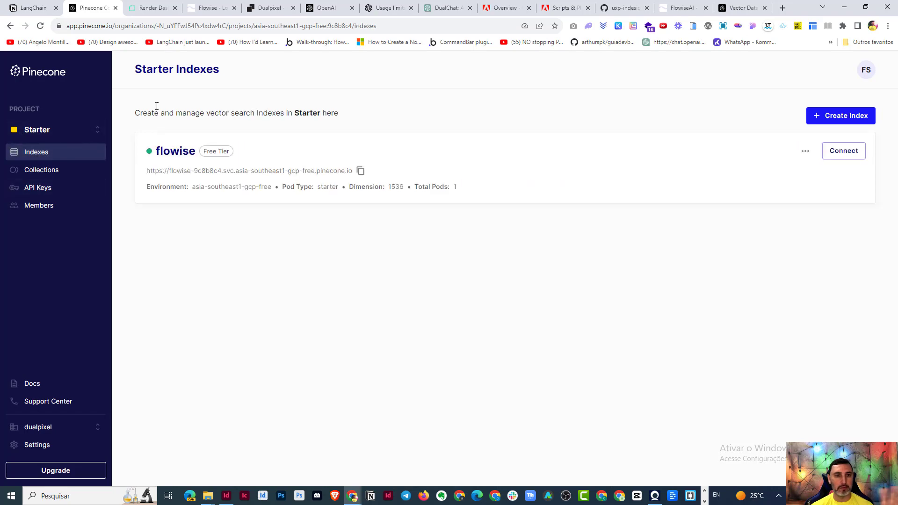
left_click(210, 8)
Examine the document nodes feeding Pinecone Upsert Document, including the Pdf File nodes and their uploaded files.
scroll(650, 281, "down", 3)
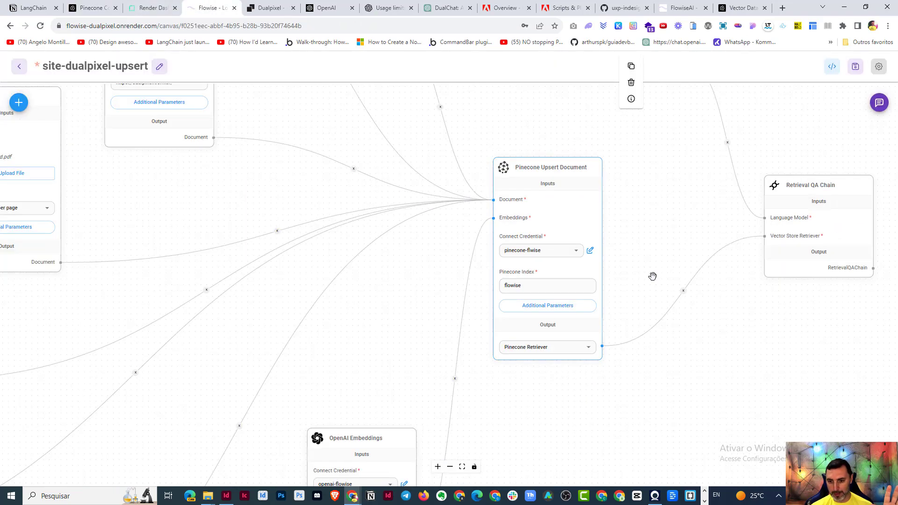
scroll(652, 276, "down", 3)
left_click_drag(706, 327, 679, 378)
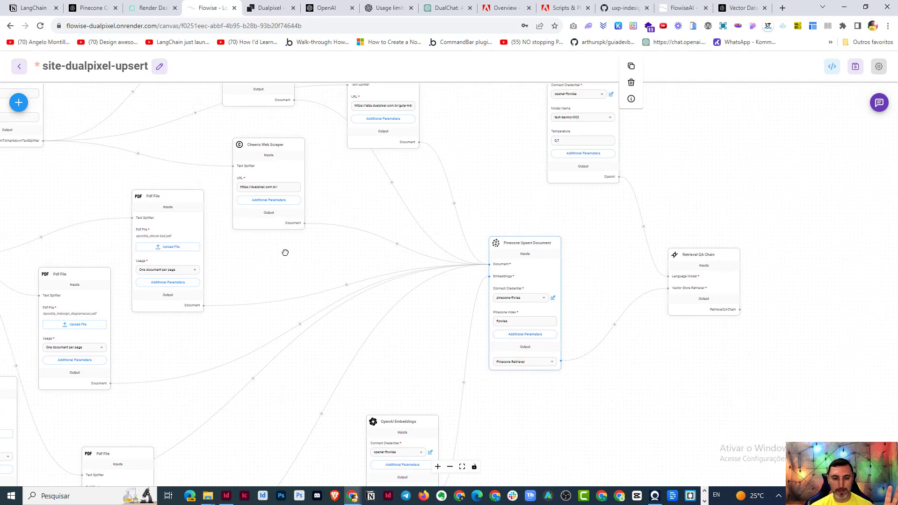
scroll(429, 267, "up", 5)
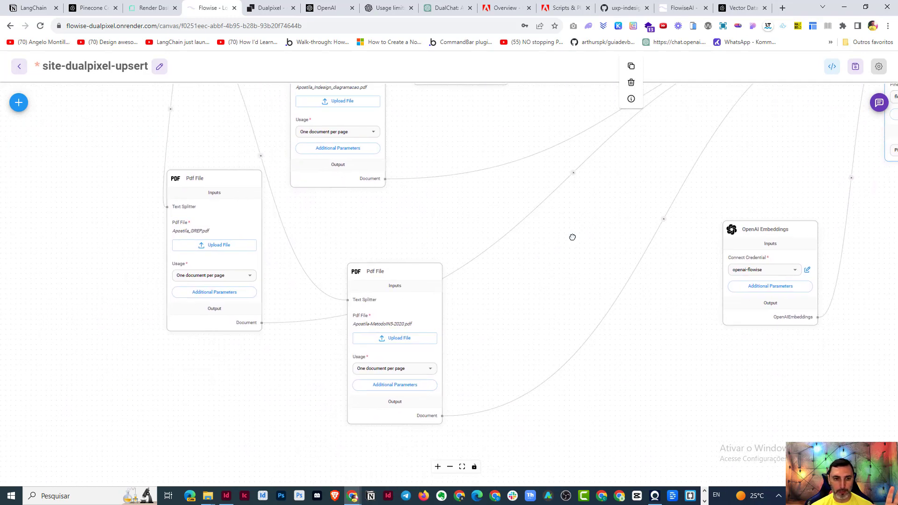
left_click_drag(421, 154, 419, 298)
mouse_move(438, 142)
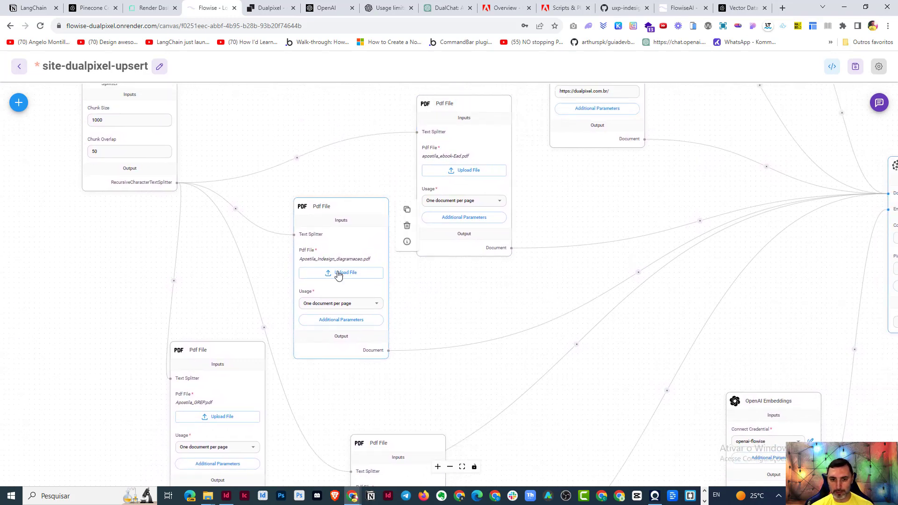
left_click_drag(279, 266, 276, 124)
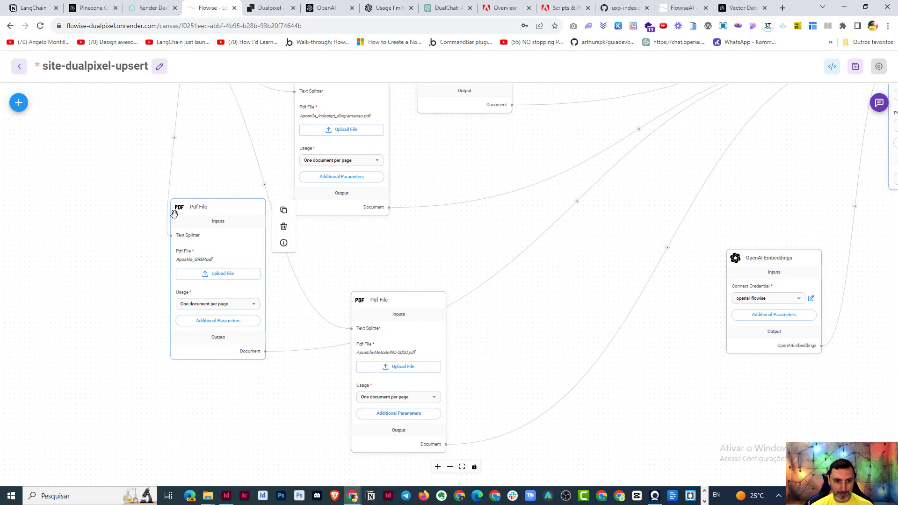
Look through the Document Loaders category and add a new Pdf File node to the canvas near the existing Pdf File nodes.
left_click(18, 103)
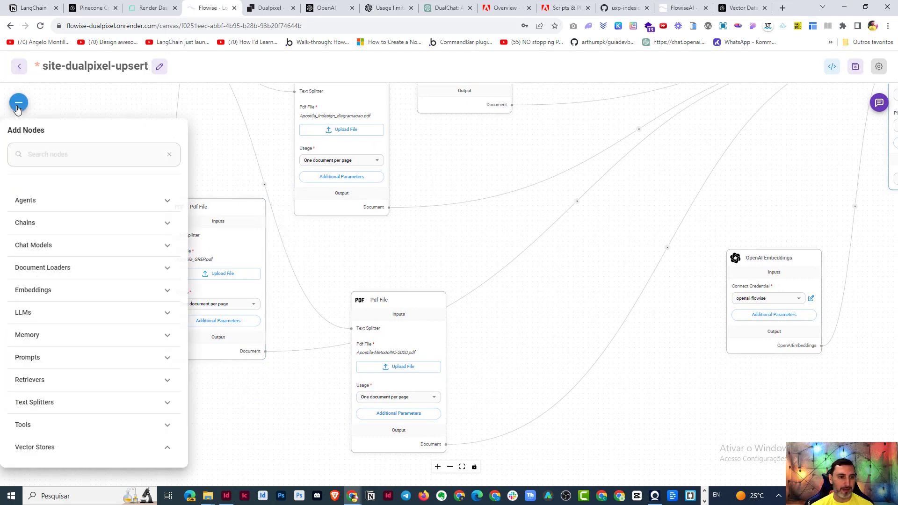
scroll(95, 244, "down", 1)
left_click(53, 223)
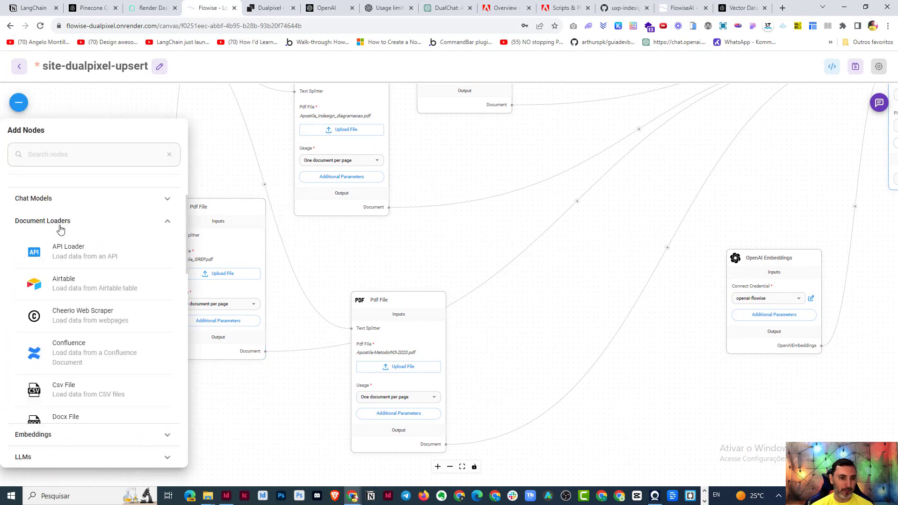
scroll(103, 228, "down", 2)
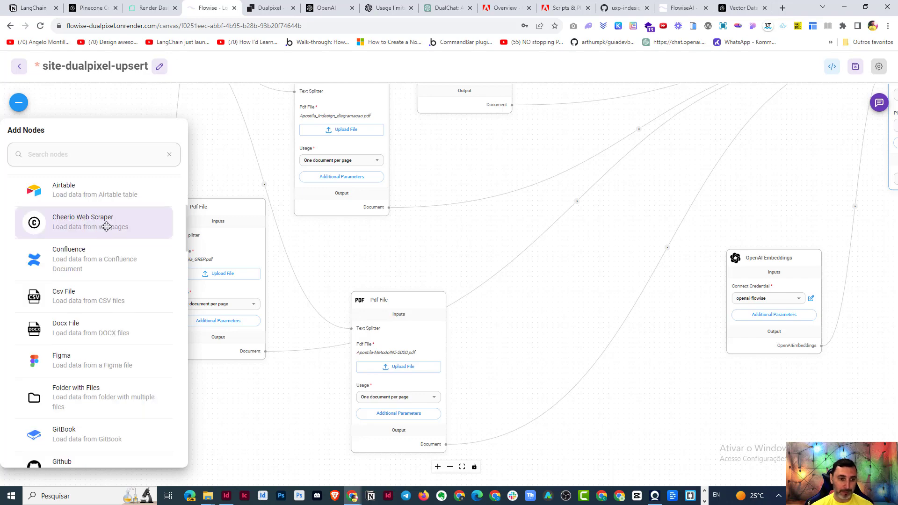
scroll(104, 228, "down", 3)
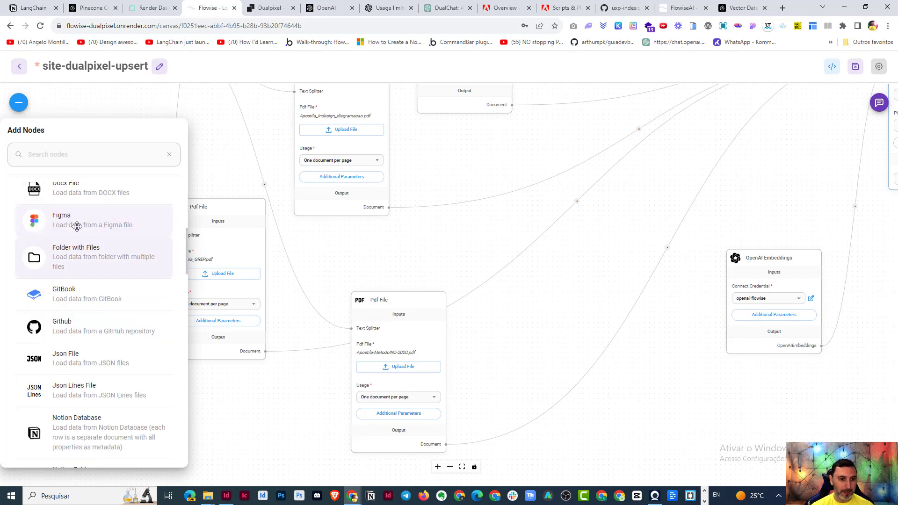
scroll(96, 227, "down", 4)
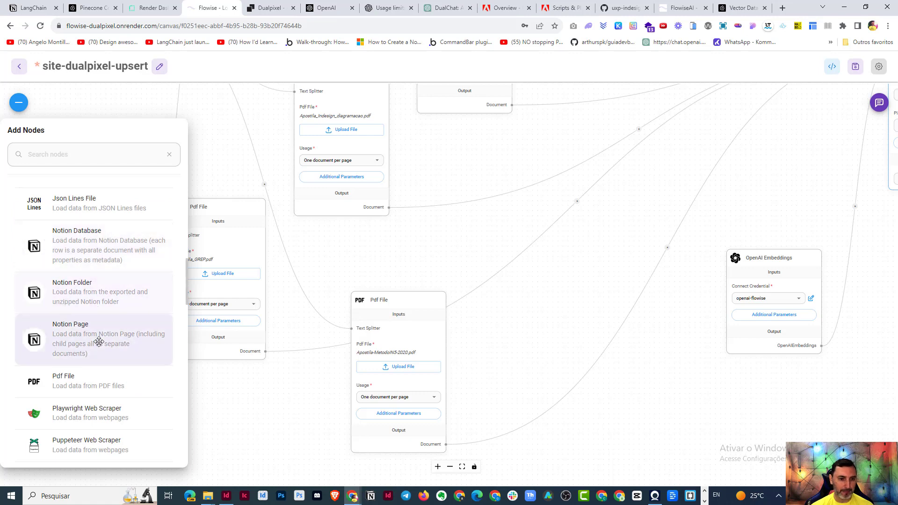
scroll(108, 323, "down", 1)
left_click_drag(84, 338, 442, 229)
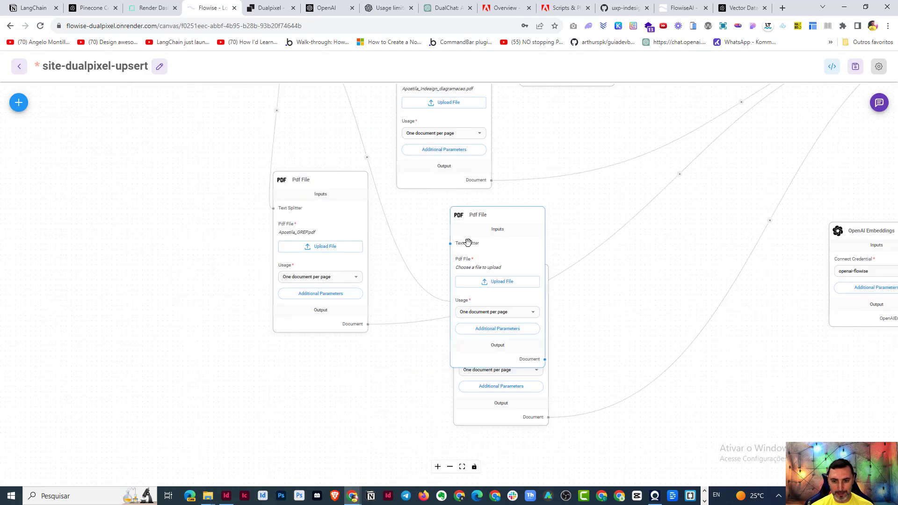
Move the new Pdf File node beside the Apostila_GREP.pdf node and try to connect its Document output to Pinecone Upsert Document.
left_click_drag(150, 219, 150, 213)
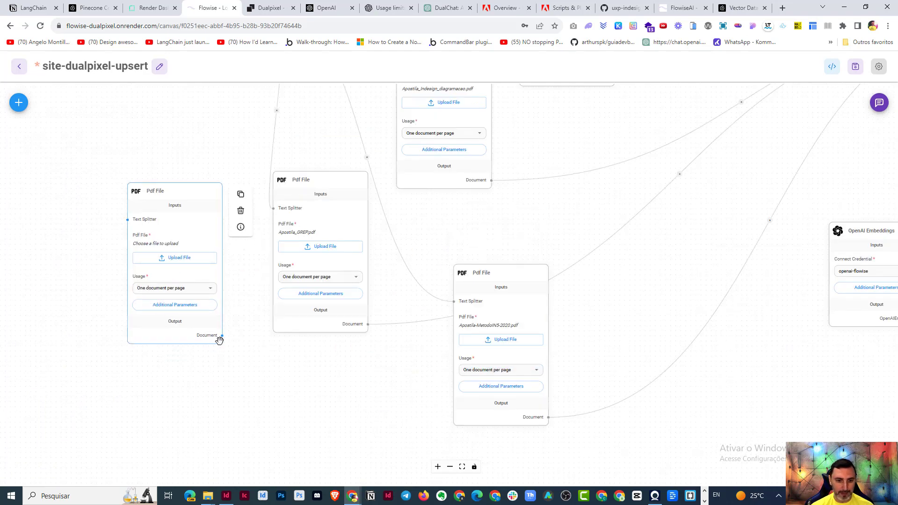
scroll(648, 296, "right", 5)
scroll(647, 296, "up", 3)
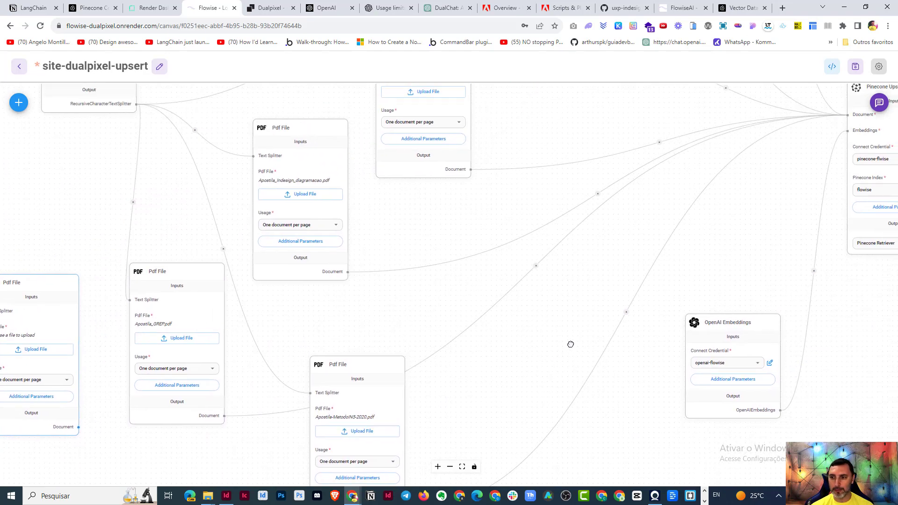
left_click_drag(82, 413, 862, 116)
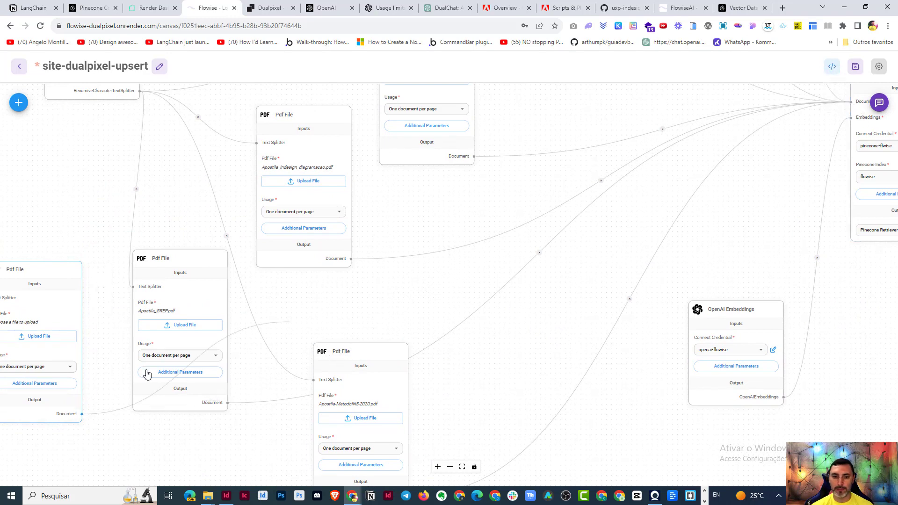
Locate the Recursive Character Text Splitter feeding the Pdf File nodes and look through the Text Splitters category of available nodes.
mouse_move(87, 319)
left_click_drag(103, 234, 397, 315)
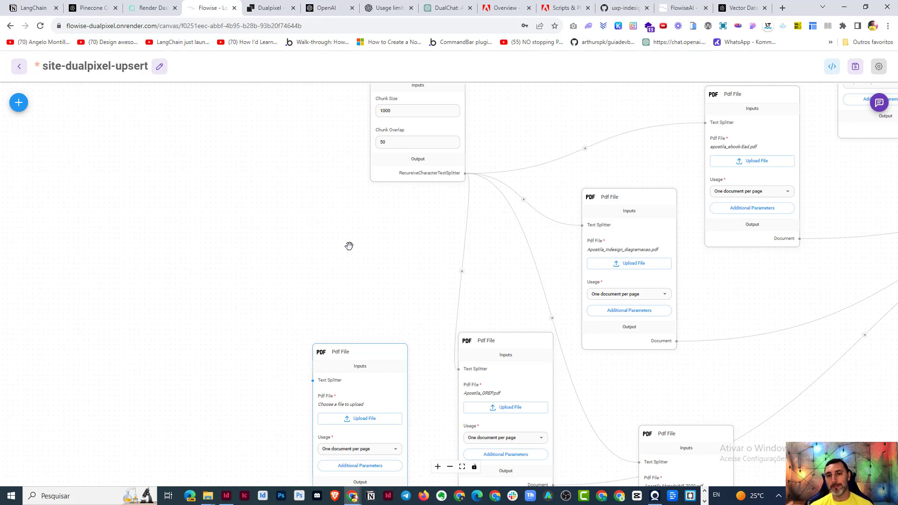
left_click_drag(306, 228, 199, 320)
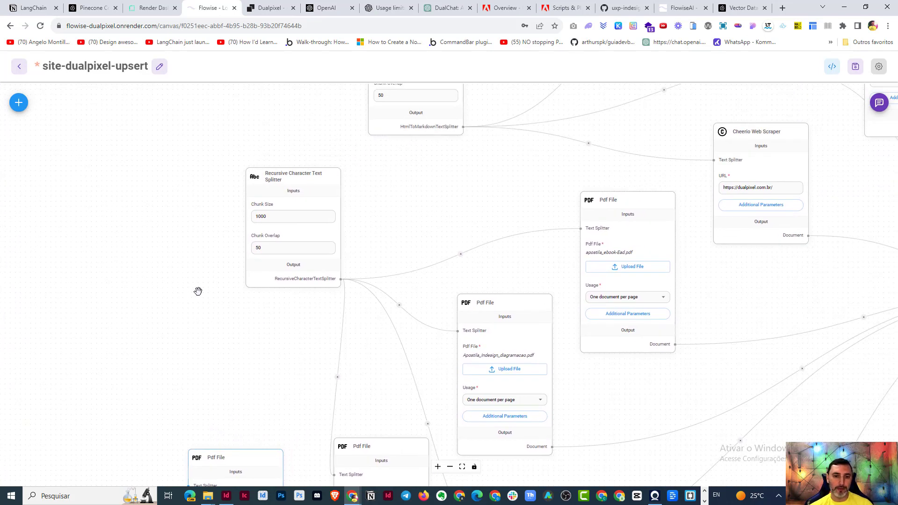
left_click(18, 103)
left_click(133, 270)
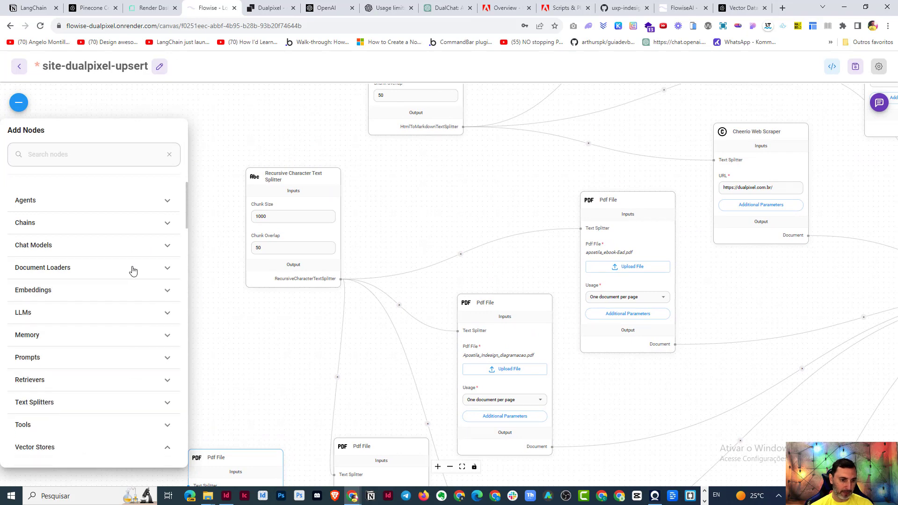
scroll(101, 292, "down", 1)
left_click(84, 356)
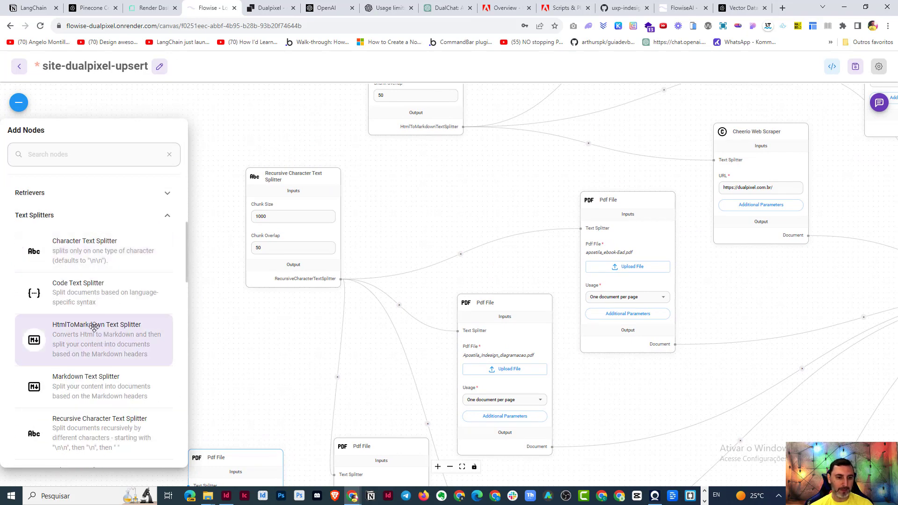
scroll(113, 324, "down", 1)
scroll(113, 324, "down", 1)
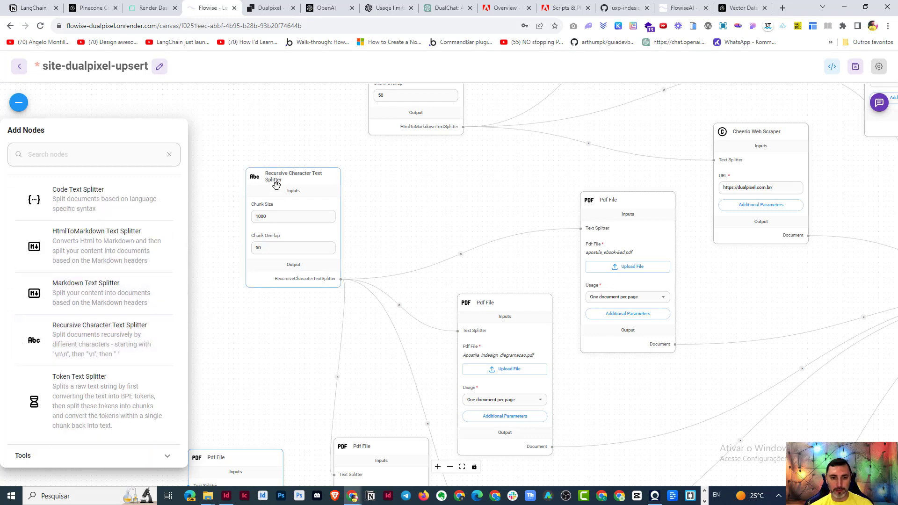
Examine the Chunk Size and Chunk Overlap settings in the Recursive Character Text Splitter node and close the node list.
mouse_move(318, 181)
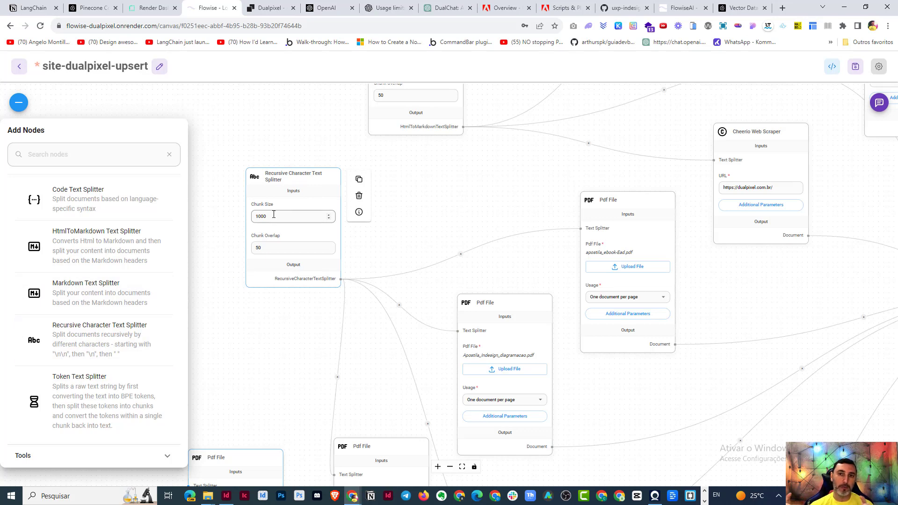
scroll(309, 256, "up", 2)
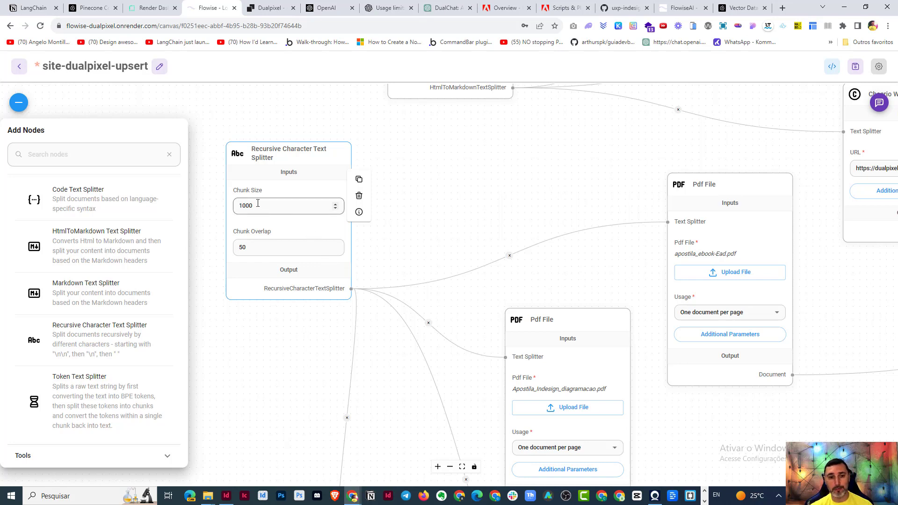
left_click_drag(258, 203, 232, 206)
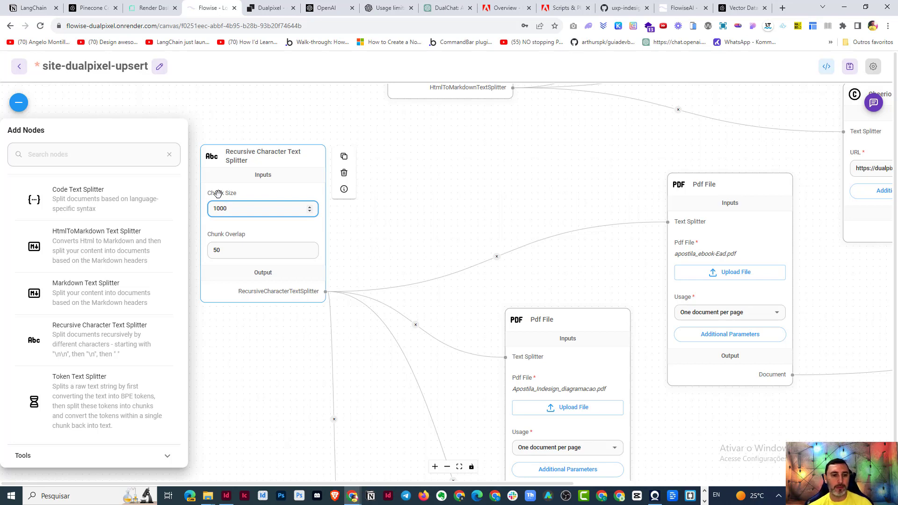
left_click(243, 114)
Delete the empty Pdf File node beside the Apostila_GREP.pdf node from the canvas.
scroll(236, 330, "down", 3)
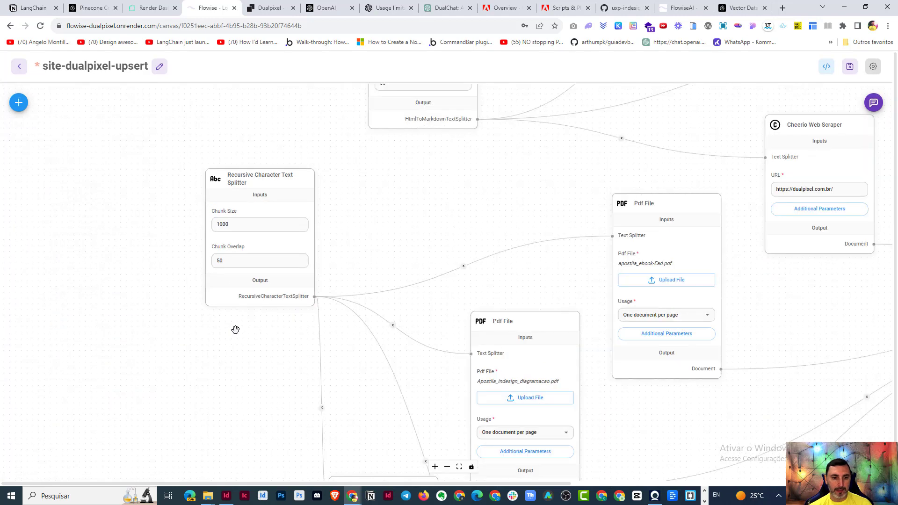
left_click_drag(216, 372, 218, 239)
mouse_move(241, 333)
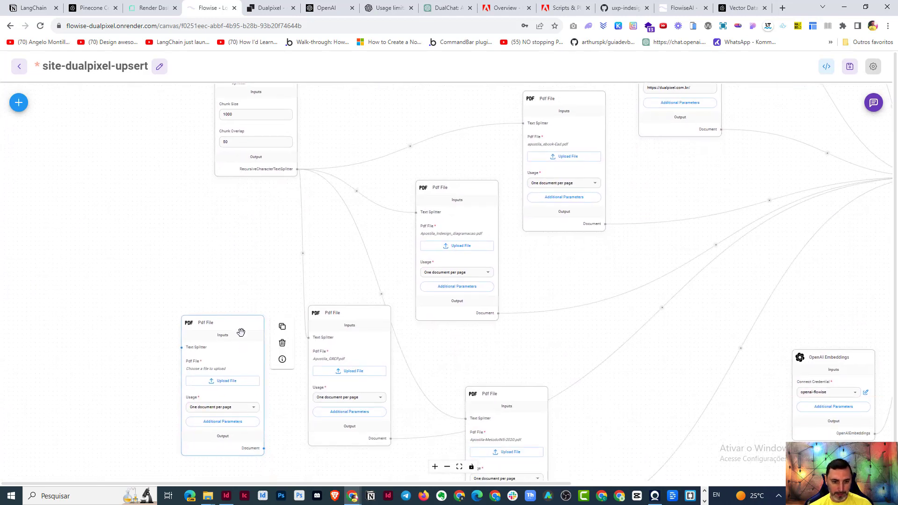
left_click(282, 344)
Examine the Cheerio Web Scraper nodes and the Dualpixel URLs they load.
left_click_drag(201, 270, 130, 343)
mouse_move(200, 256)
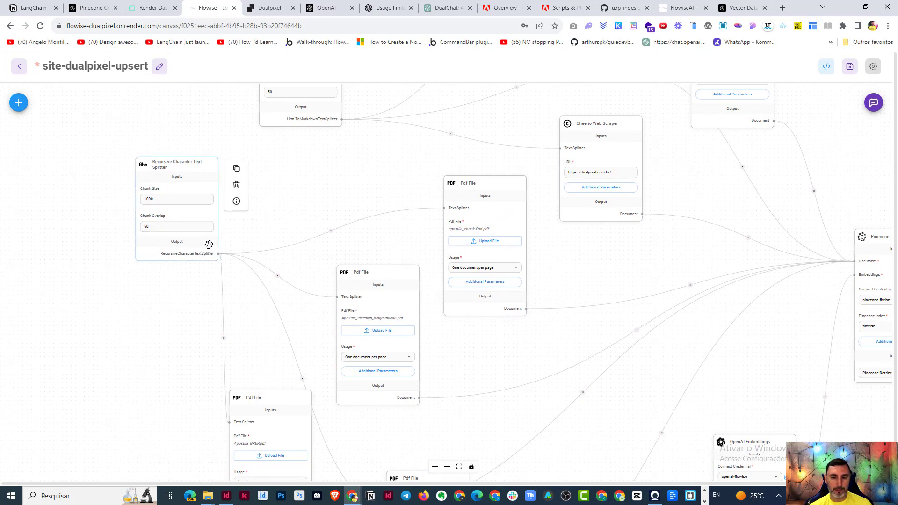
left_click_drag(300, 189, 190, 320)
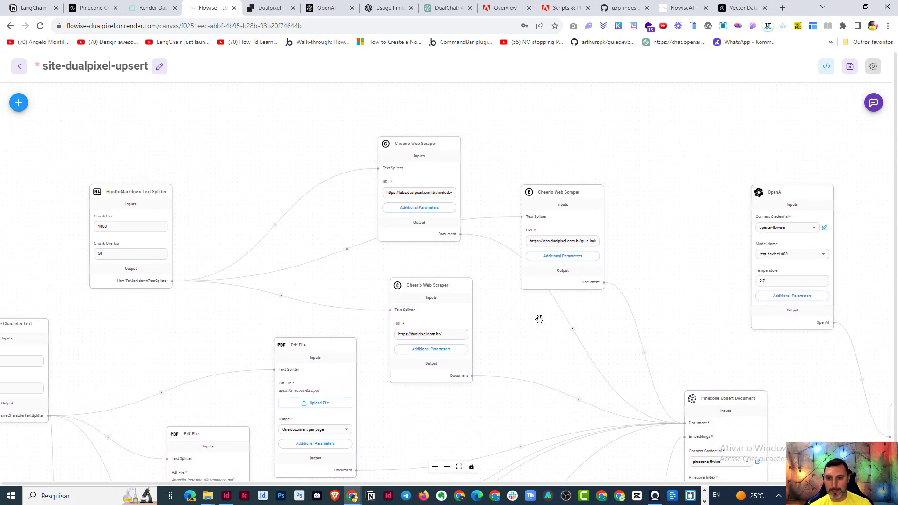
scroll(539, 318, "up", 3)
left_click_drag(470, 248, 491, 324)
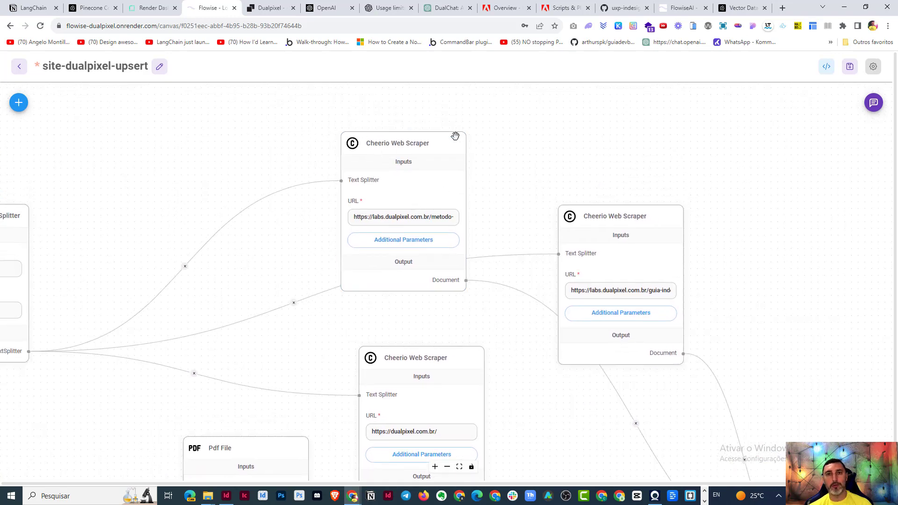
mouse_move(372, 152)
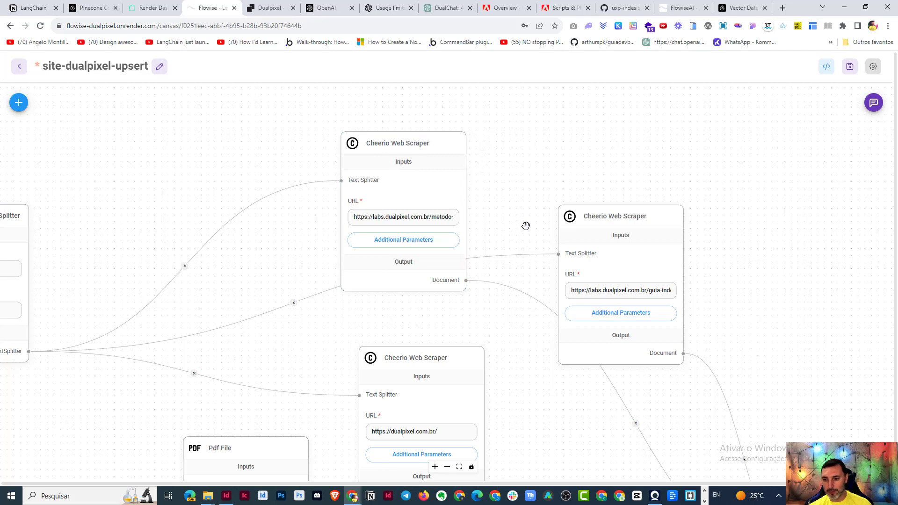
left_click_drag(556, 232, 546, 153)
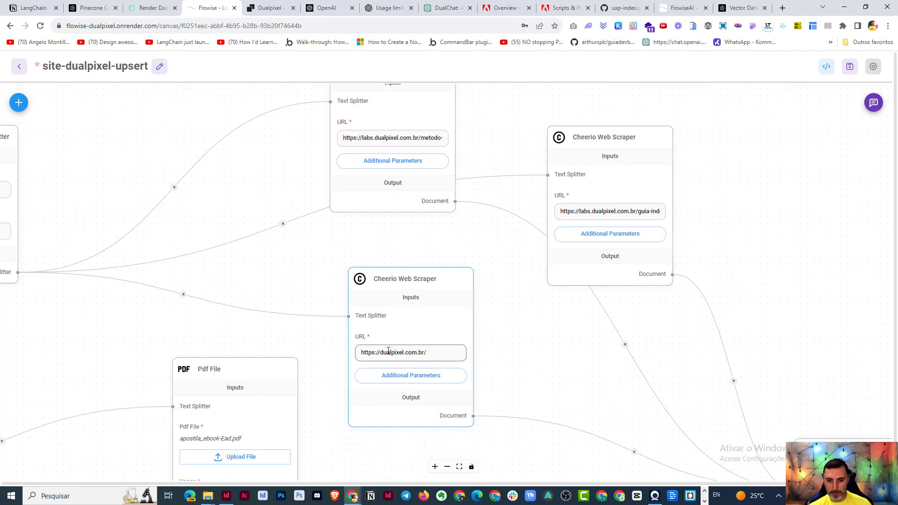
Examine the HtmlToMarkdown Text Splitter feeding the web scrapers and compare it with the available Text Splitters, closing the node list.
left_click_drag(300, 272, 593, 210)
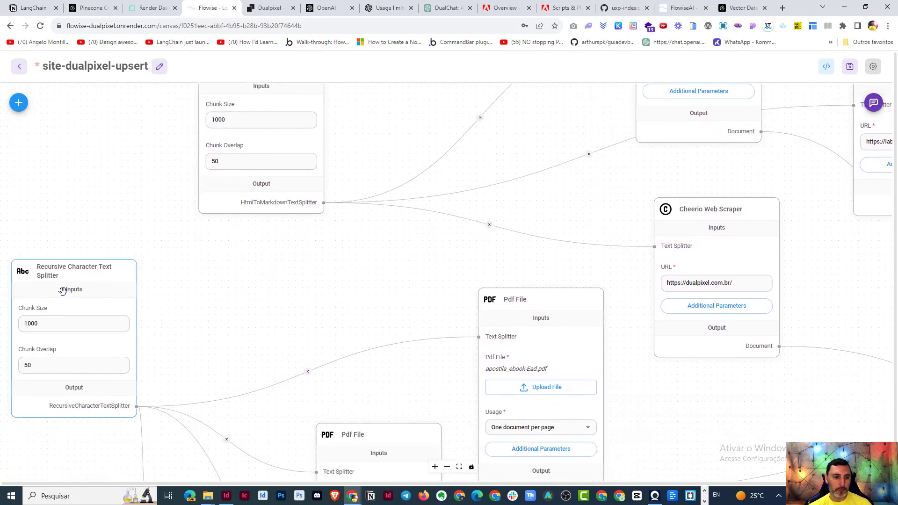
left_click_drag(264, 279, 225, 387)
mouse_move(244, 161)
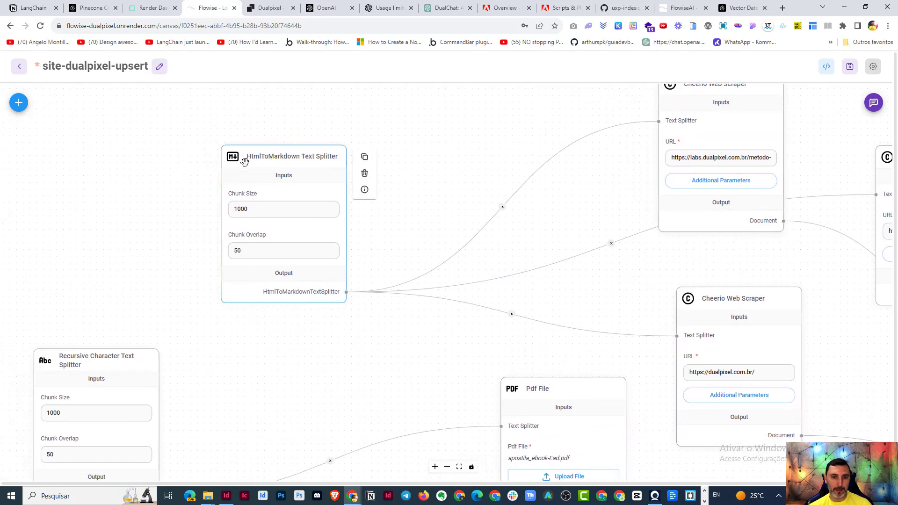
left_click(19, 104)
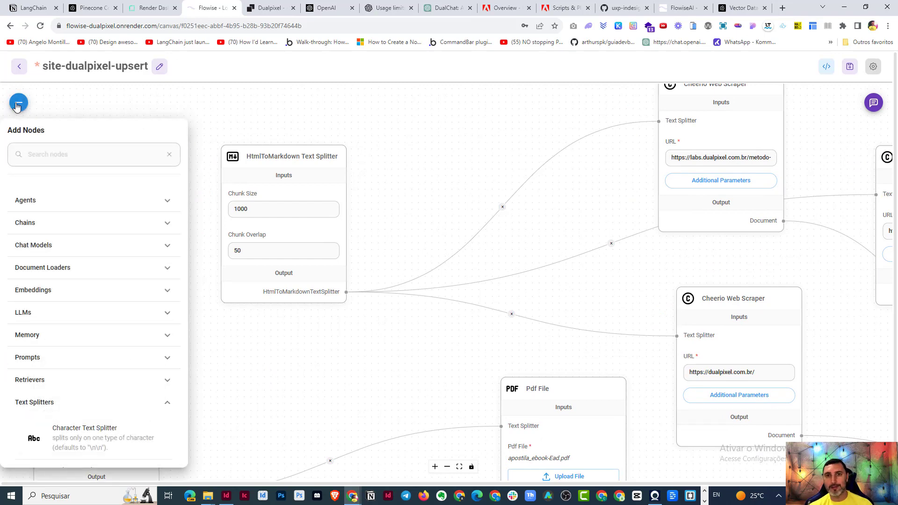
scroll(112, 277, "down", 1)
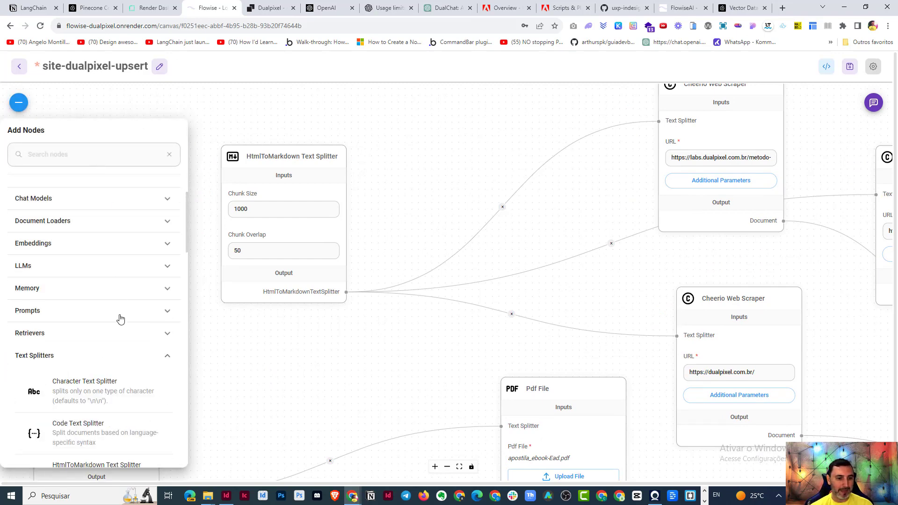
scroll(119, 317, "down", 1)
scroll(119, 317, "down", 2)
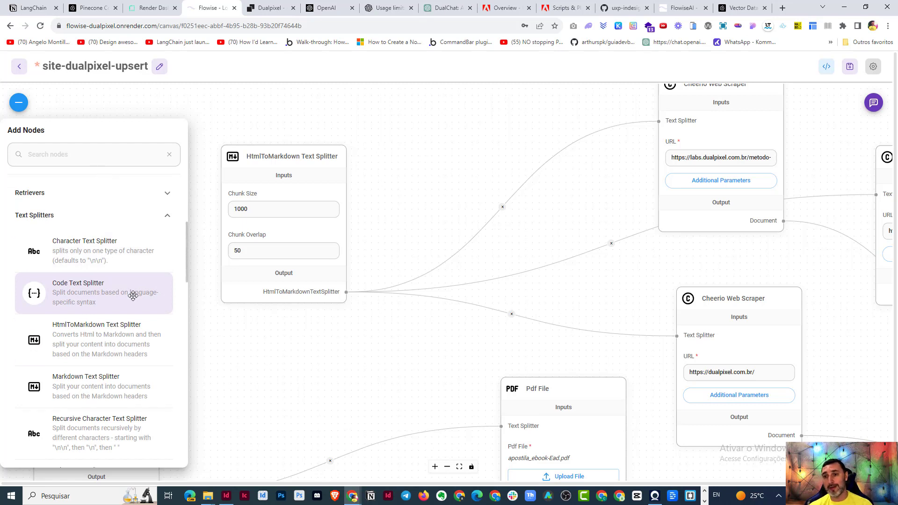
left_click(19, 103)
Trace the document connections into Pinecone Upsert Document and examine its links to Retrieval QA Chain and OpenAI Embeddings.
scroll(369, 182, "down", 5)
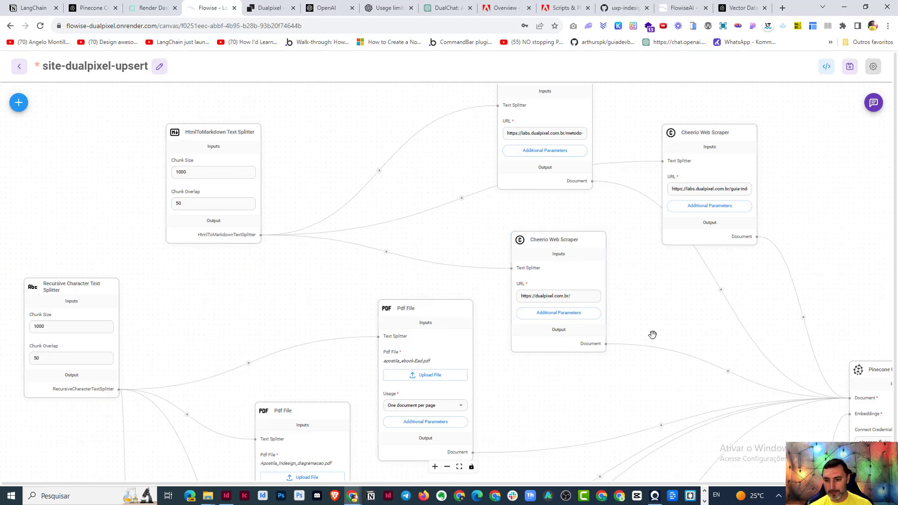
left_click_drag(644, 308, 485, 327)
scroll(488, 324, "down", 2)
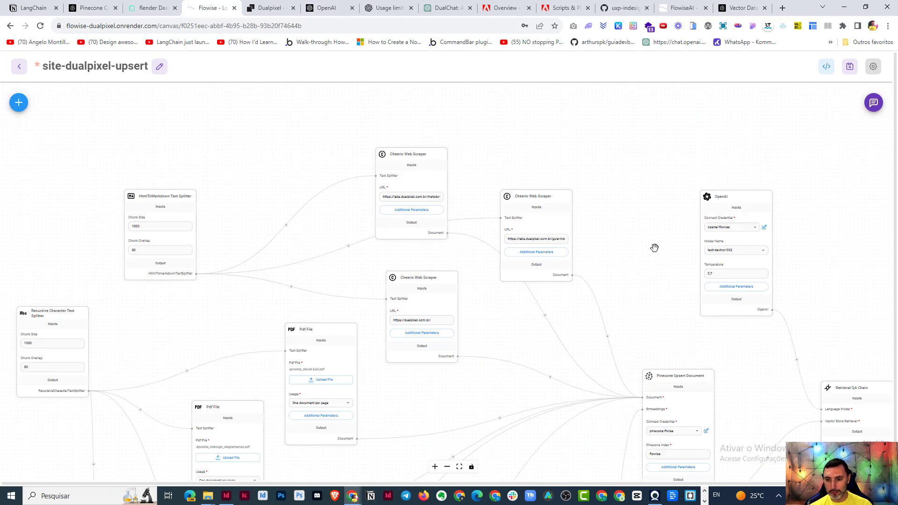
left_click_drag(654, 247, 615, 130)
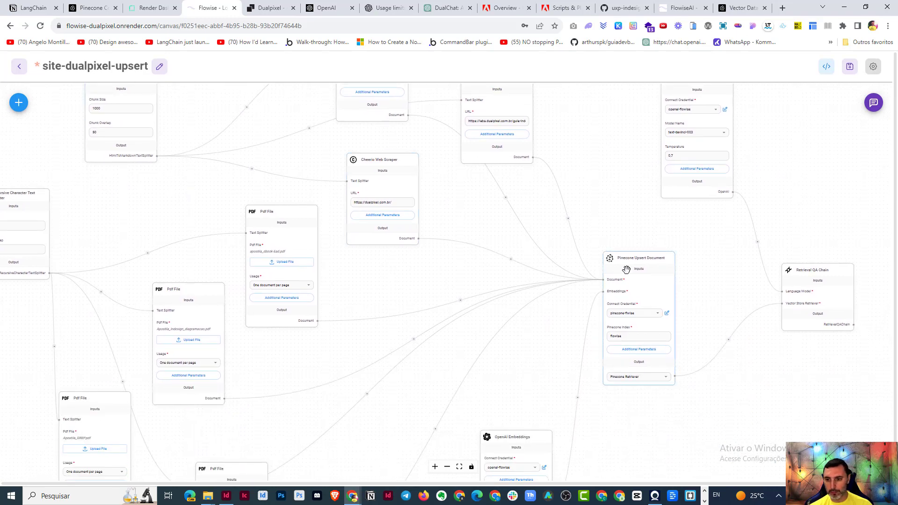
left_click_drag(615, 271, 559, 153)
scroll(605, 311, "up", 2)
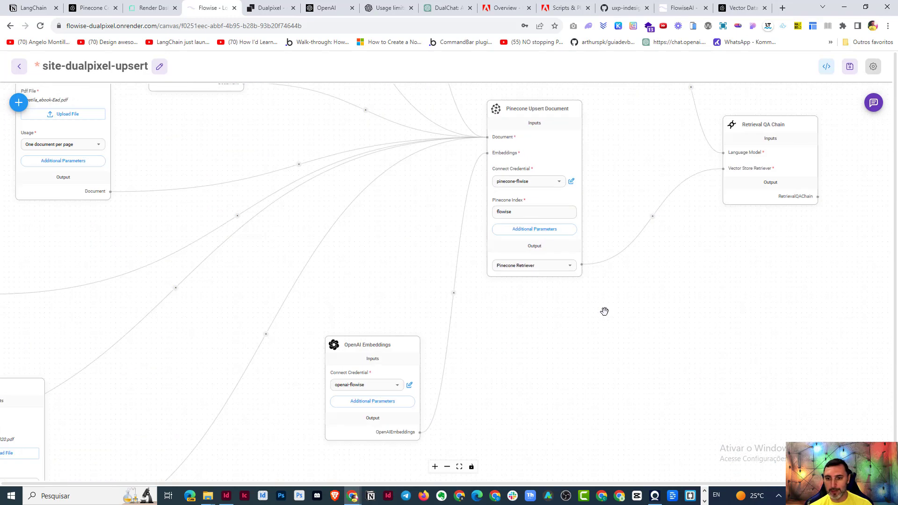
scroll(604, 312, "up", 2)
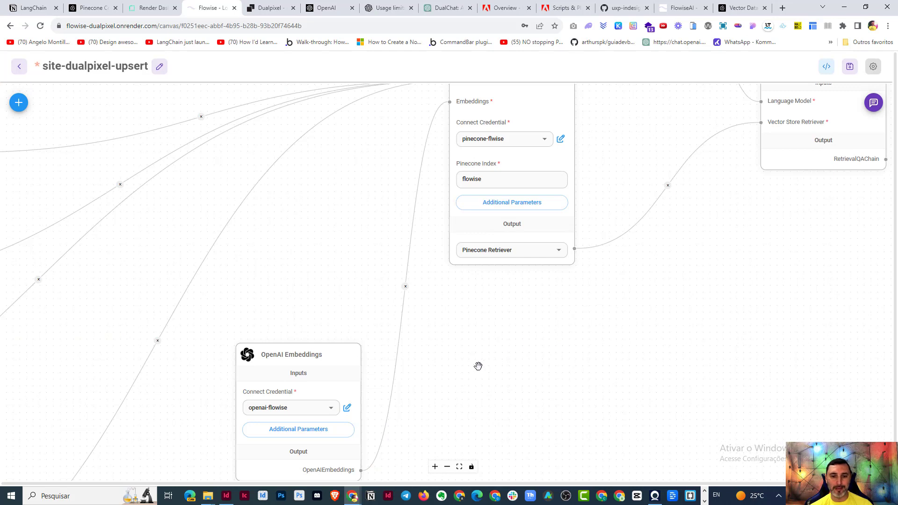
left_click_drag(302, 313, 306, 238)
left_click_drag(471, 314, 447, 408)
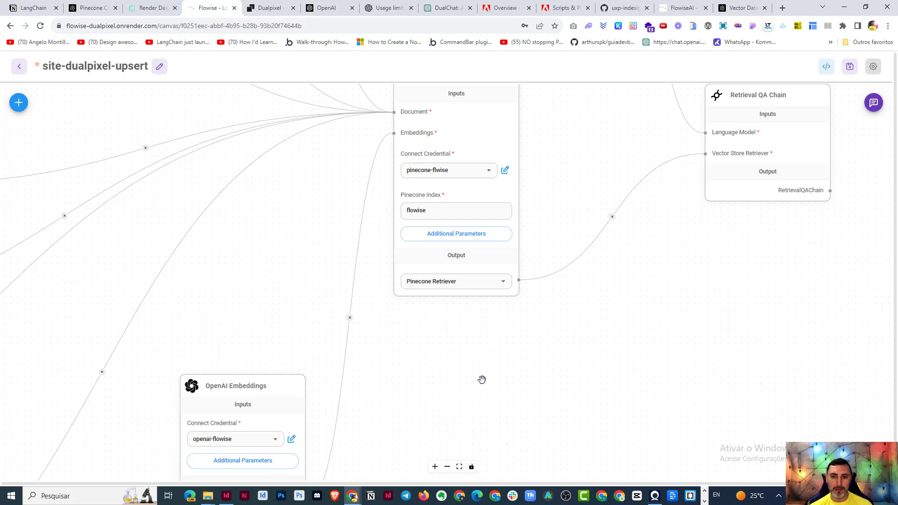
left_click_drag(583, 346, 566, 263)
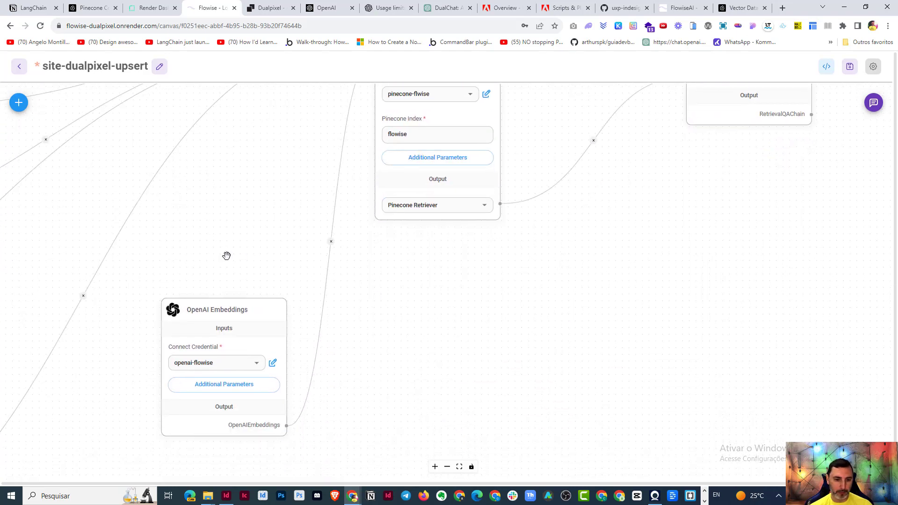
left_click(213, 321)
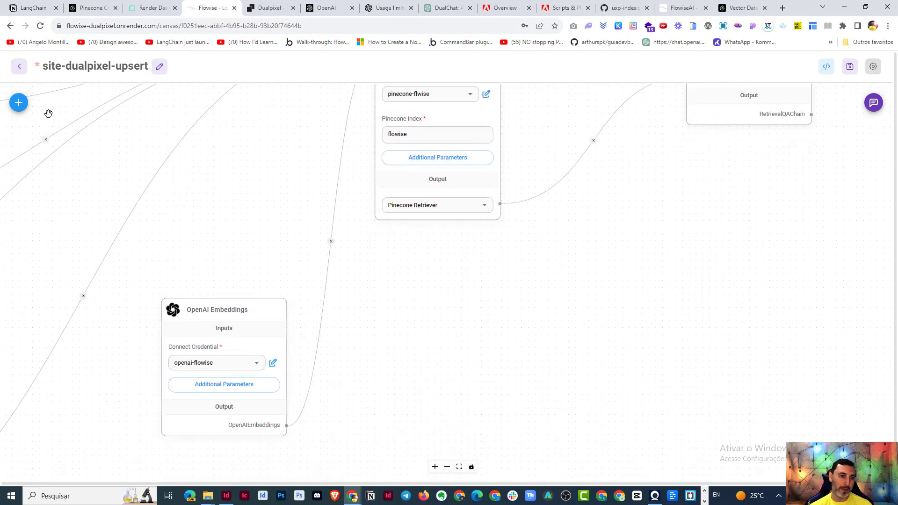
Look through the Embeddings and LLMs categories of available nodes to compare the model providers.
left_click(18, 102)
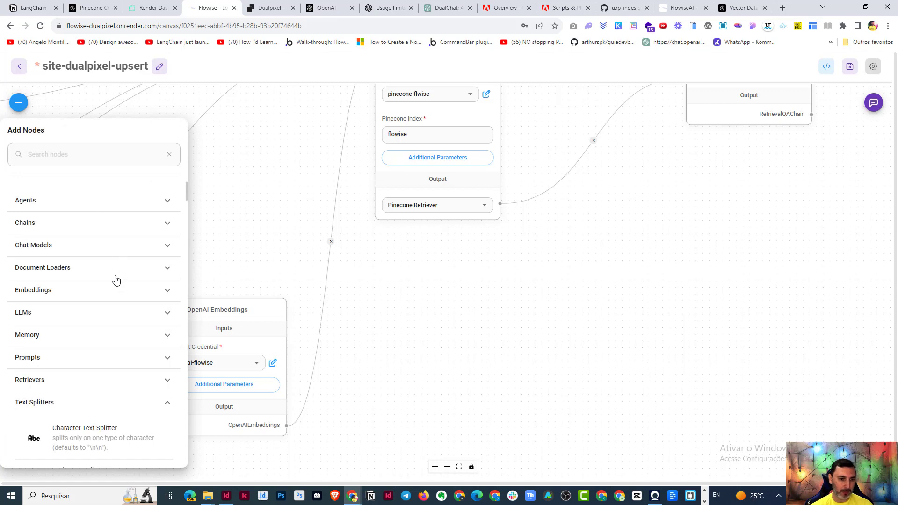
left_click(70, 295)
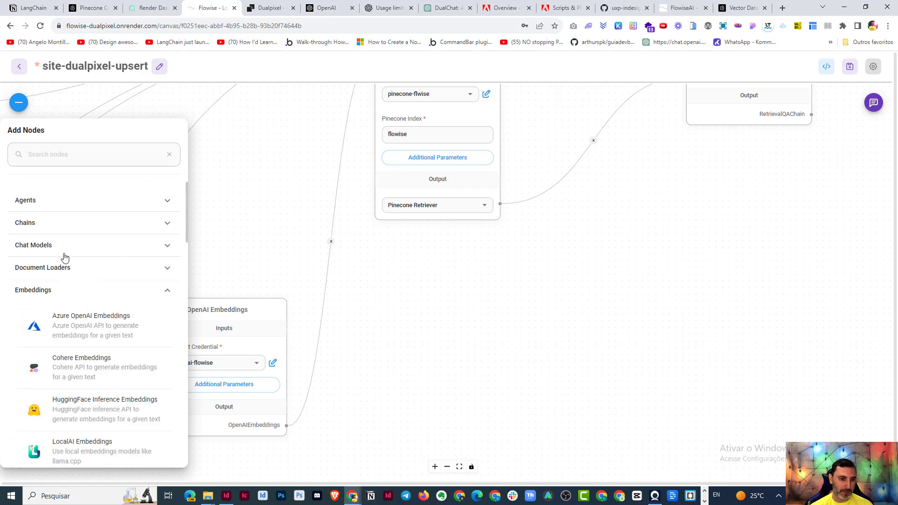
scroll(64, 257, "down", 4)
left_click(61, 354)
scroll(91, 345, "down", 2)
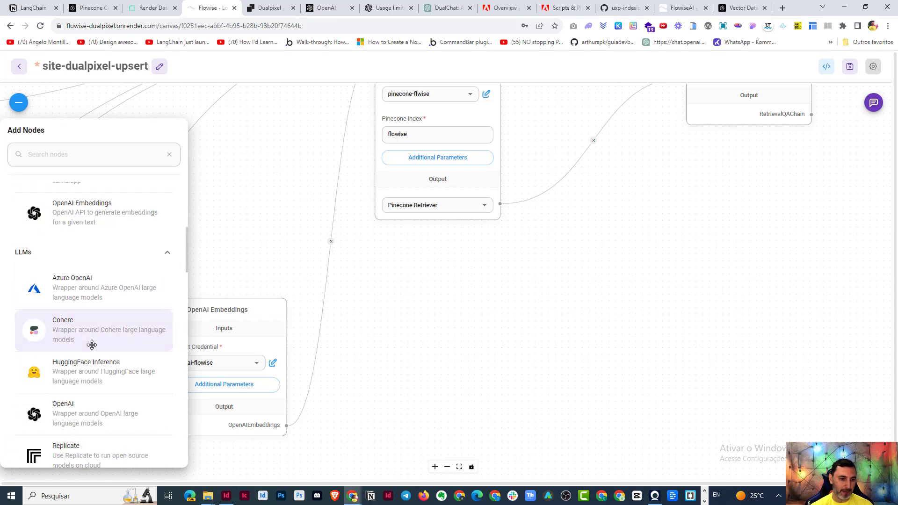
scroll(71, 333, "up", 2)
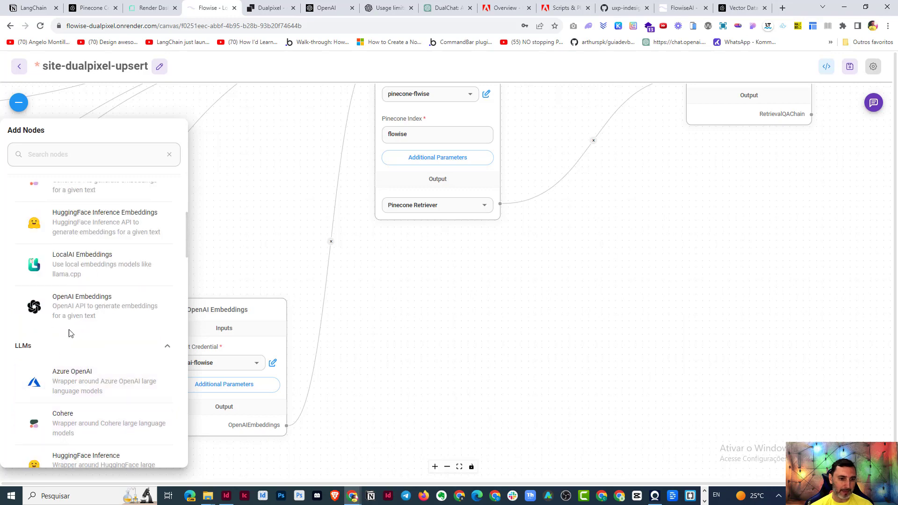
Compare the LLMs providers with the Embeddings providers in the node list, then collapse both categories.
scroll(74, 301, "down", 2)
scroll(74, 301, "down", 1)
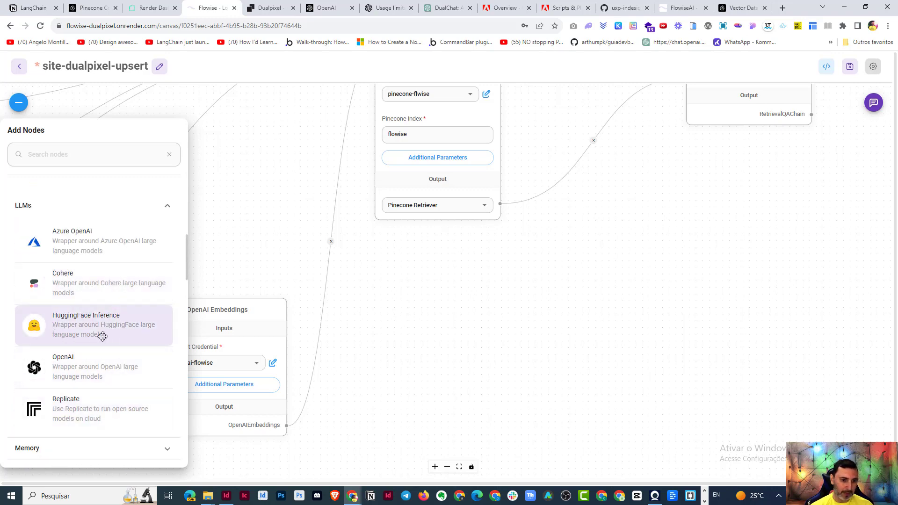
scroll(99, 333, "up", 3)
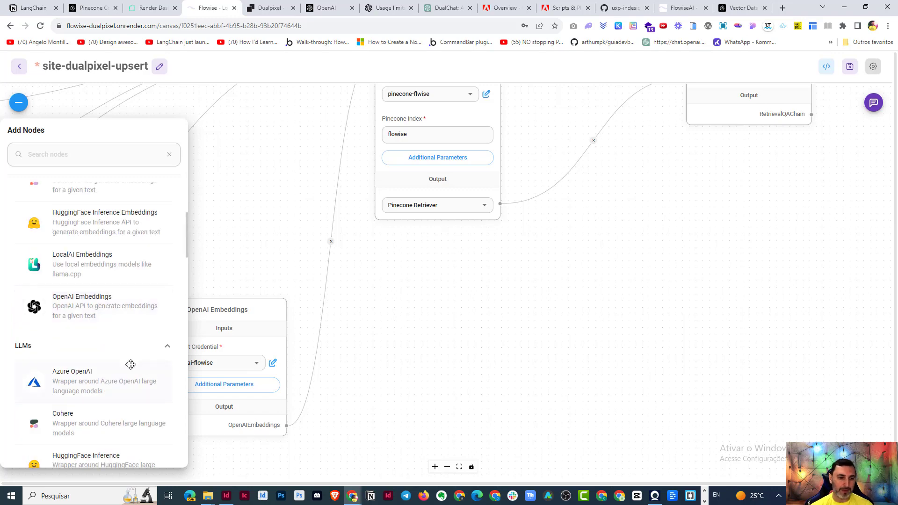
left_click(134, 346)
scroll(126, 281, "up", 5)
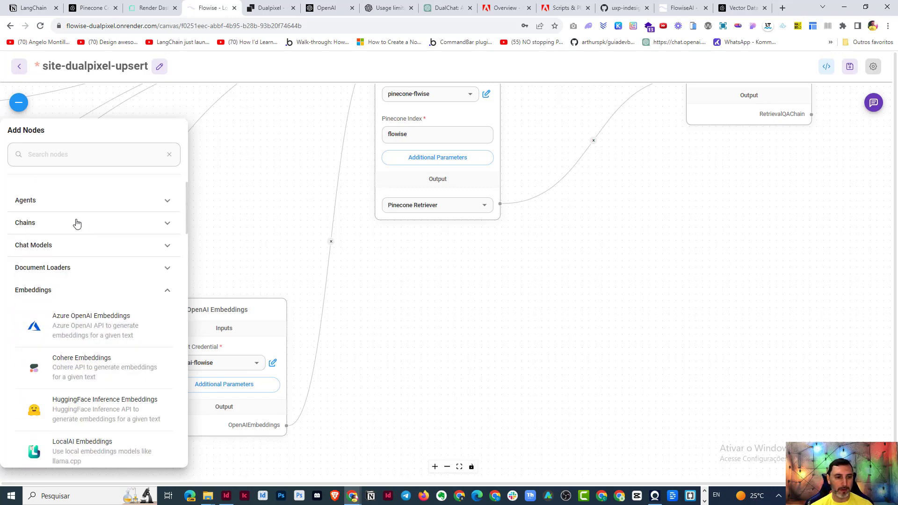
left_click(62, 291)
Examine the OpenAI node's credential, model and temperature settings and its link to Retrieval QA Chain, closing the node list.
left_click_drag(636, 253, 640, 468)
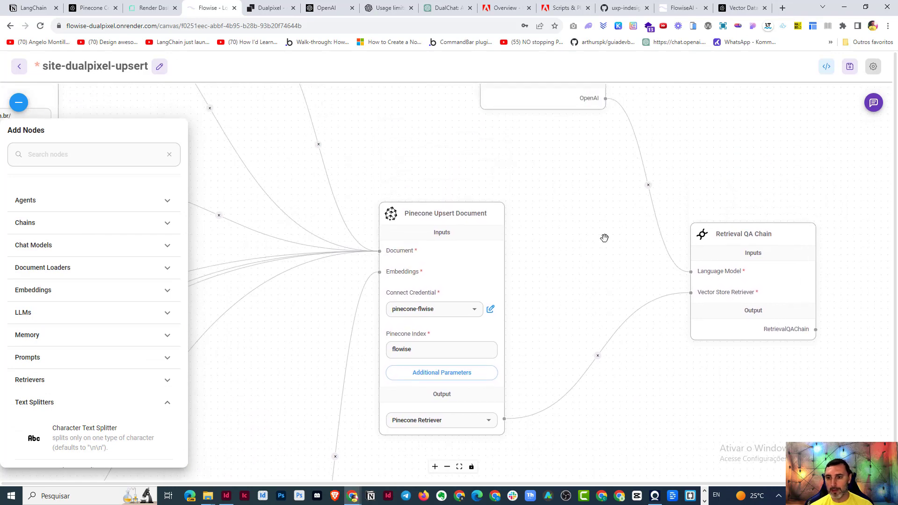
left_click_drag(605, 238, 559, 454)
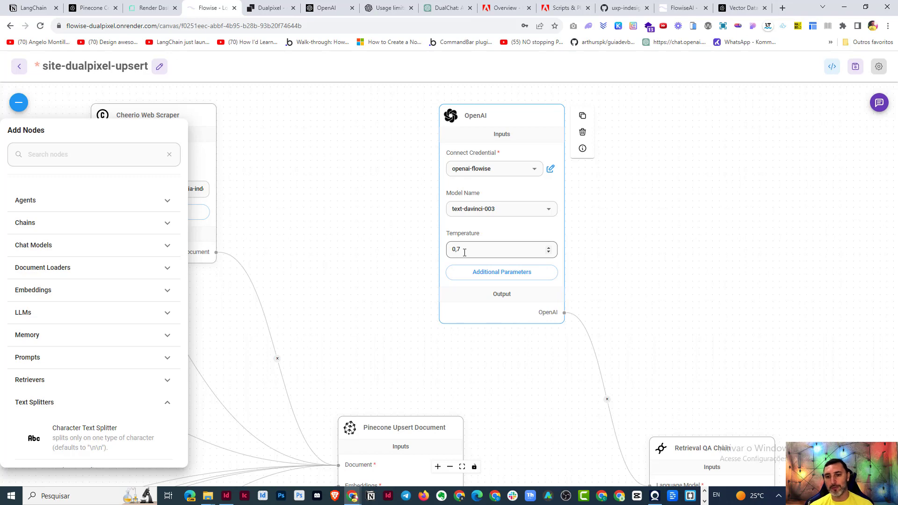
left_click(367, 175)
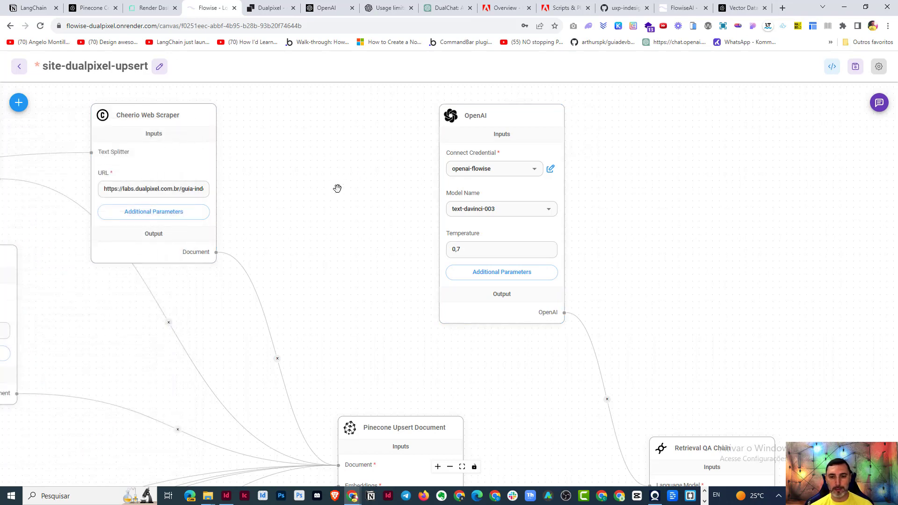
scroll(352, 188, "down", 3)
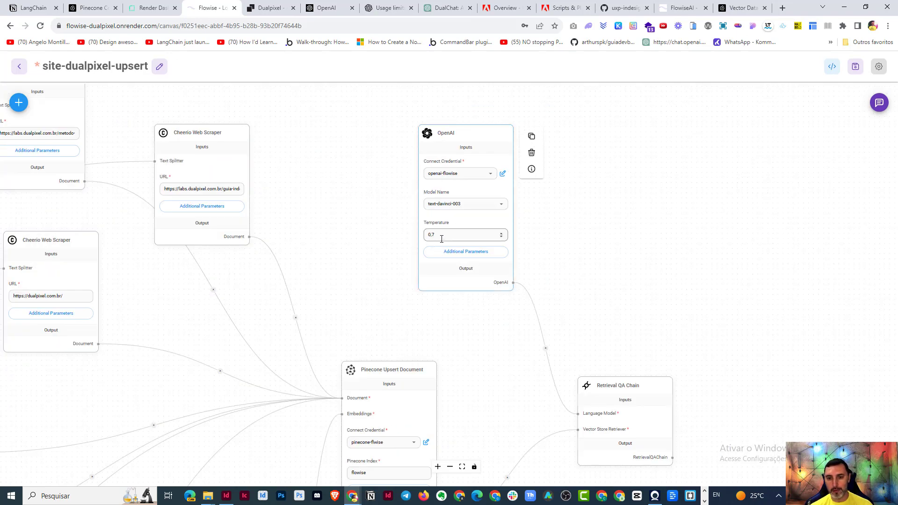
left_click_drag(334, 205, 418, 182)
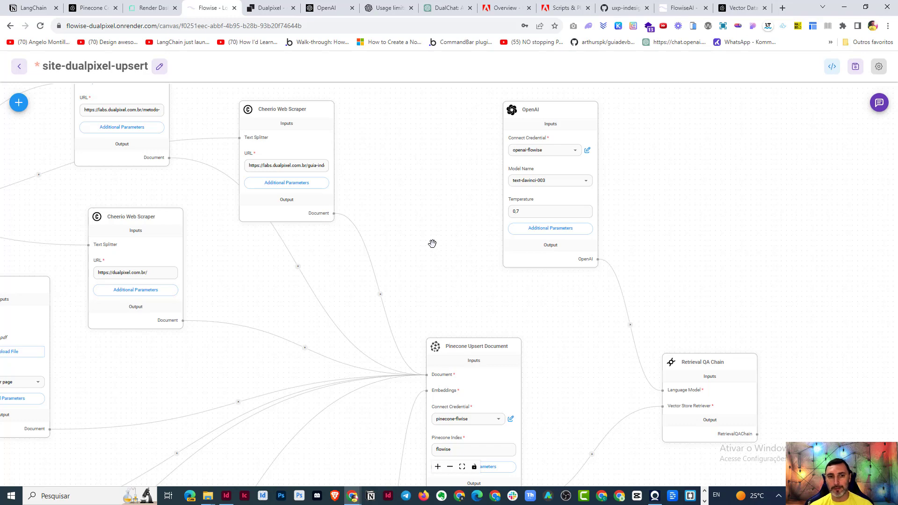
Save the site-dualpixel-upsert chatflow.
scroll(731, 182, "down", 5)
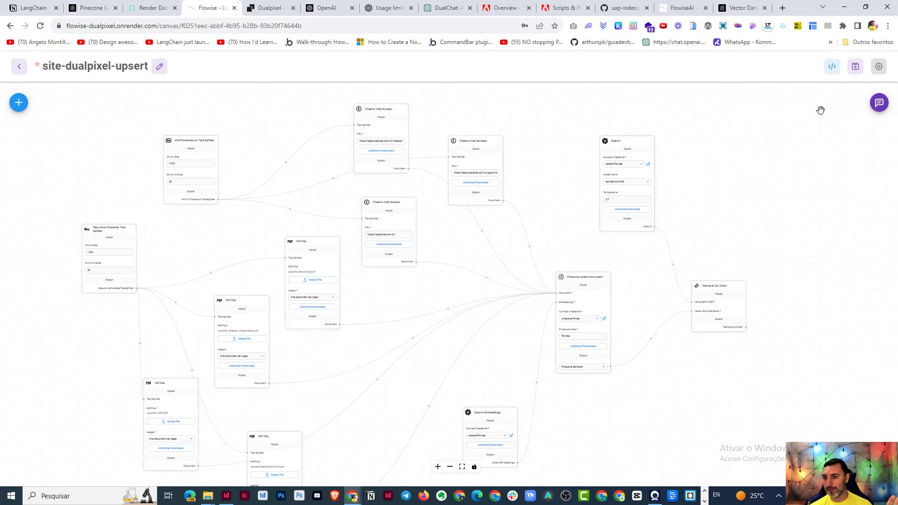
left_click_drag(784, 171, 688, 166)
left_click(856, 68)
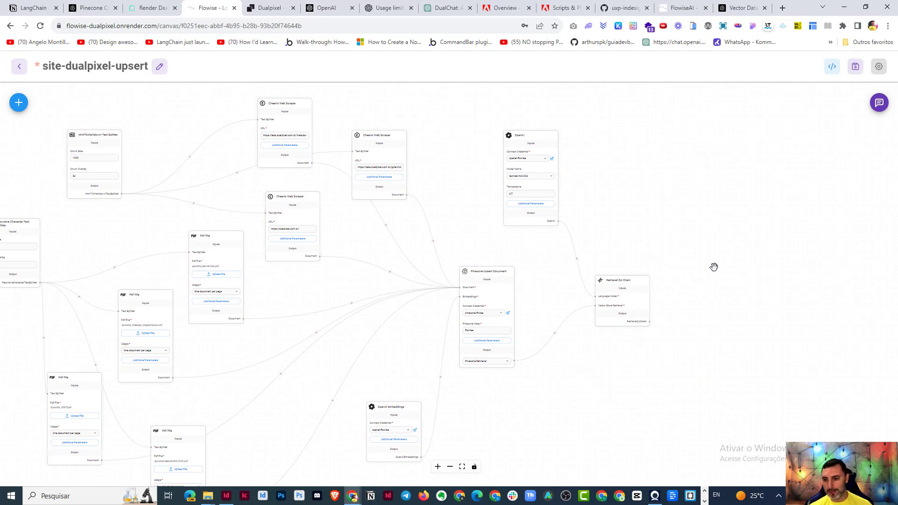
scroll(714, 264, "up", 5)
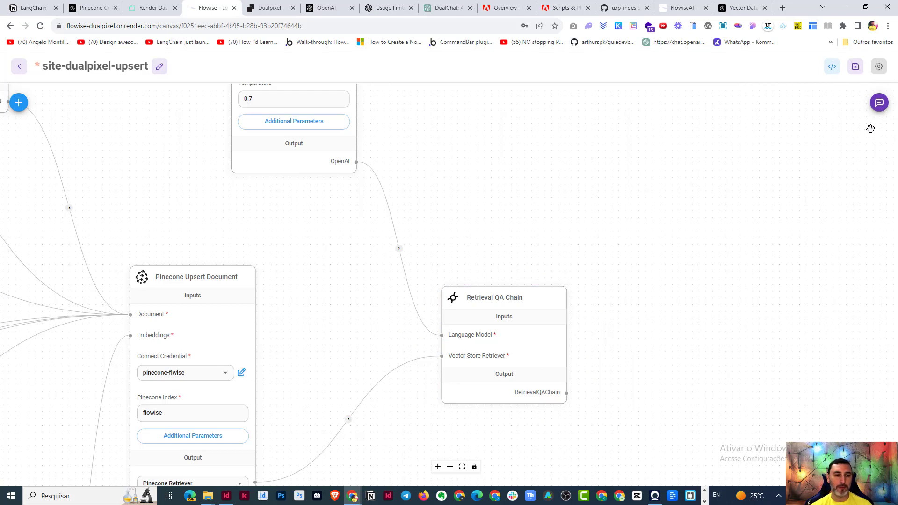
key("ctrl+s")
scroll(718, 158, "down", 1)
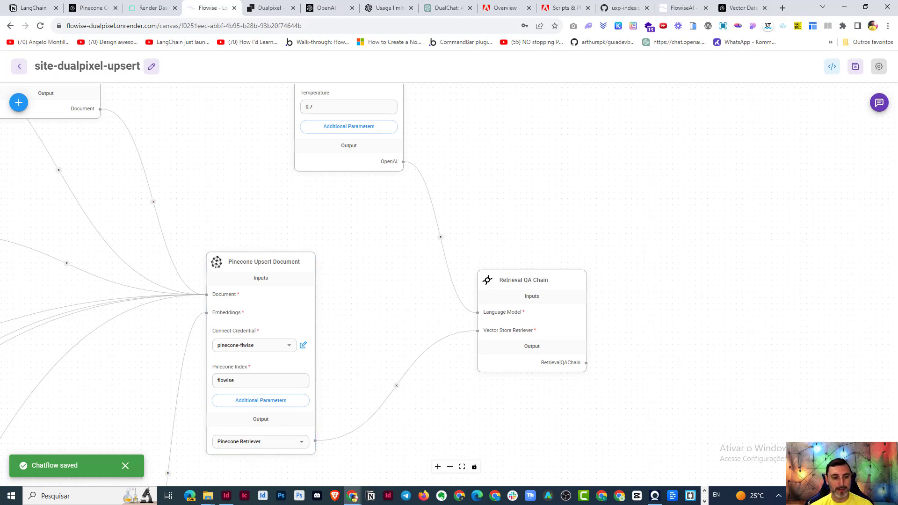
Ask "o que faz a dualpixel?" in the test chat of the upsert chatflow.
scroll(673, 164, "down", 4)
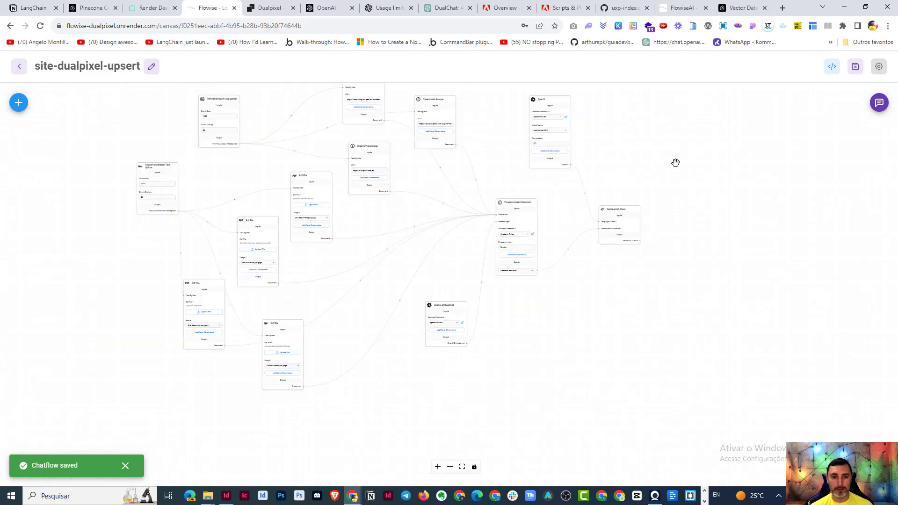
left_click_drag(111, 127, 77, 180)
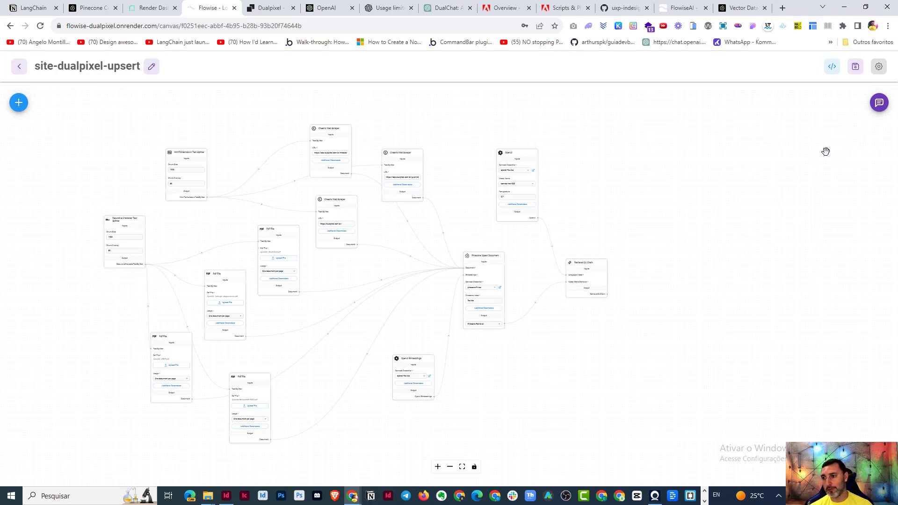
left_click(879, 102)
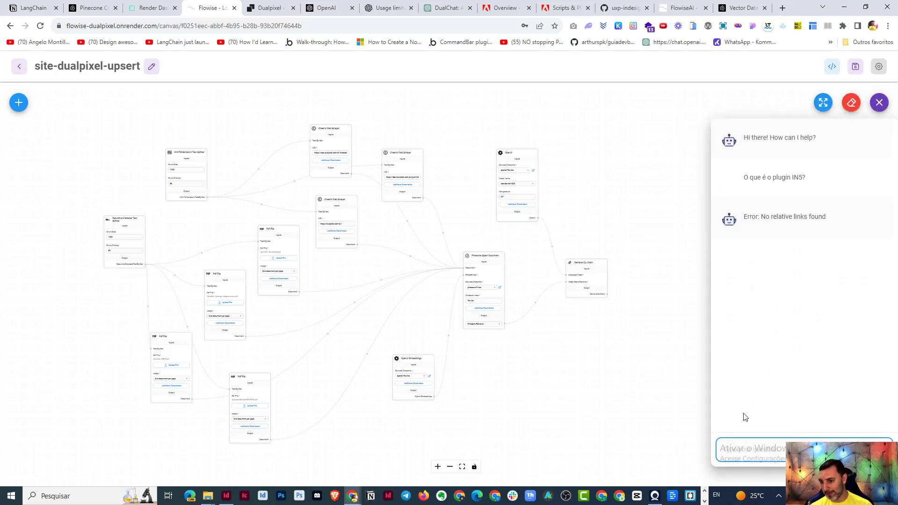
type("o que faz a dualpixel?")
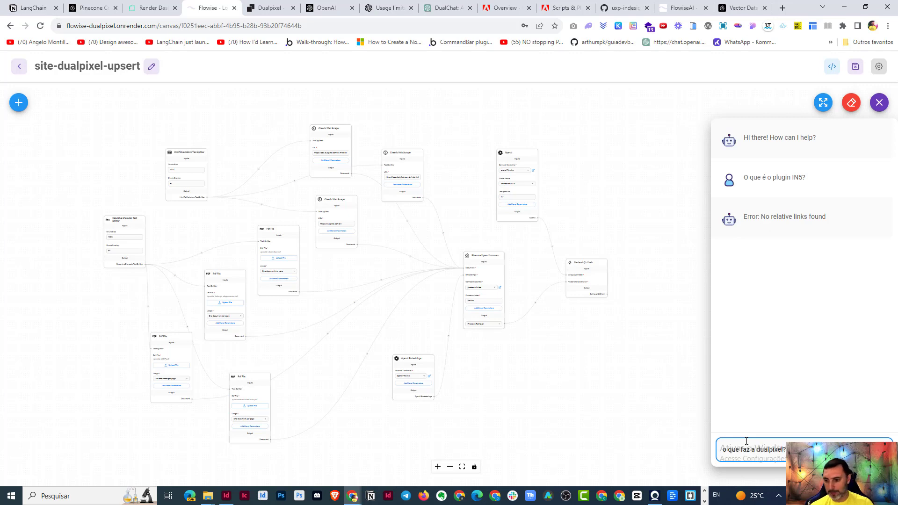
key("Return")
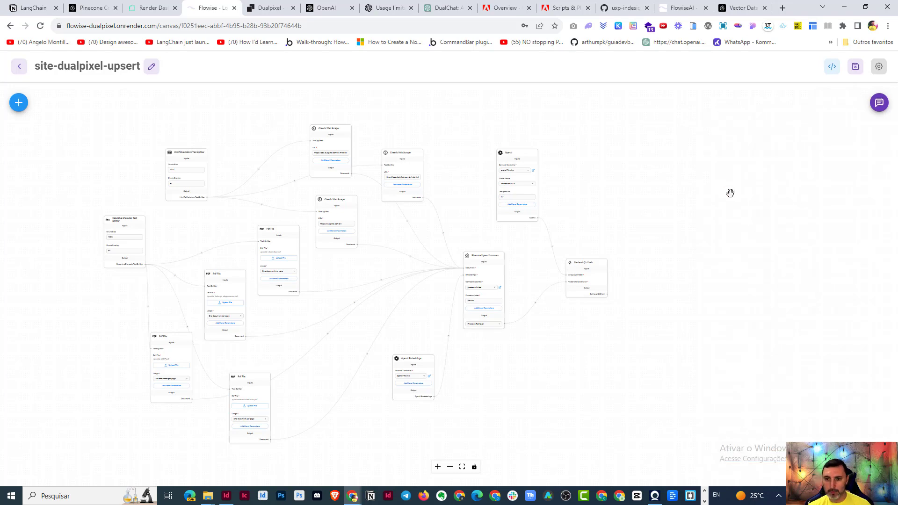
Return to the chatflow list and open the site-dualpixel-chatbot chatflow.
scroll(730, 192, "up", 2)
left_click_drag(561, 192, 588, 194)
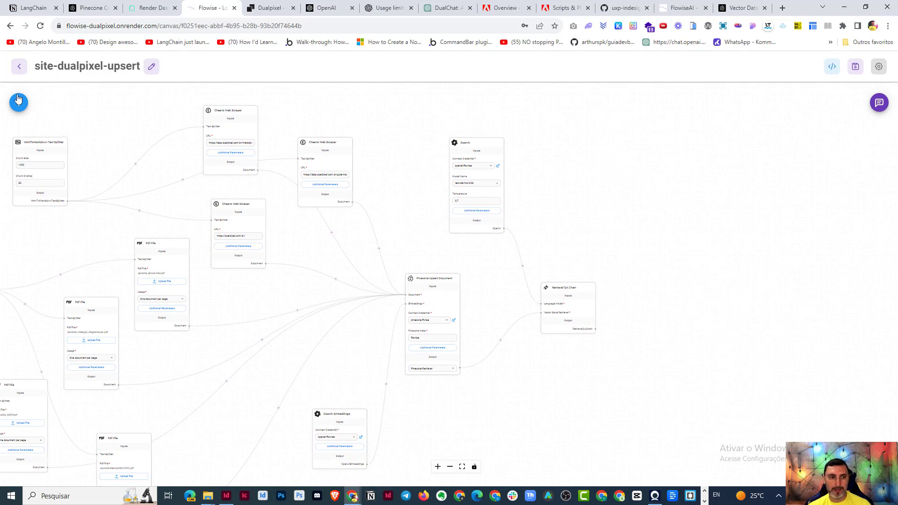
left_click(16, 70)
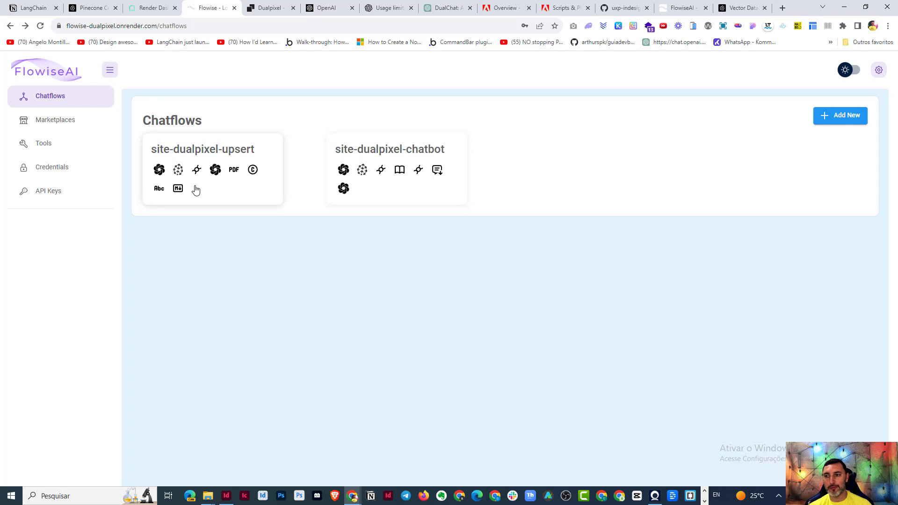
left_click(226, 155)
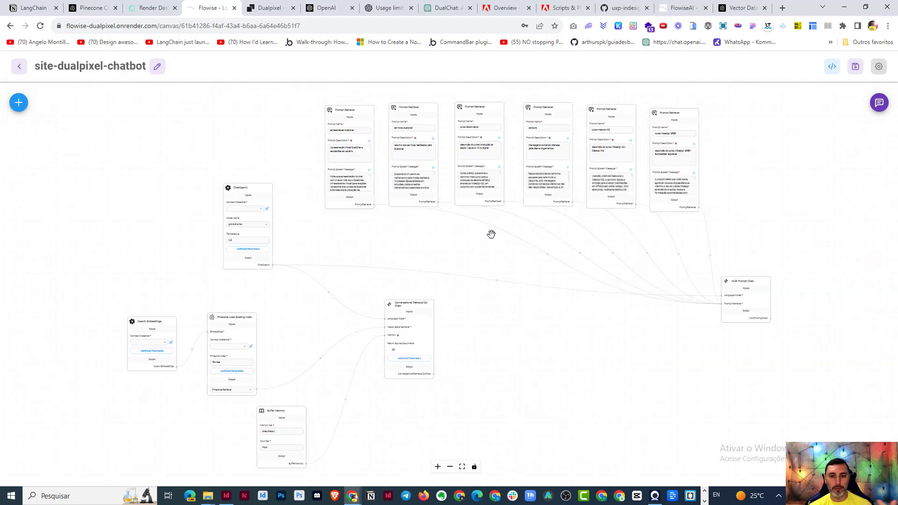
Examine the Pinecone Load Existing Index node and compare it with the load and upsert nodes available under Vector Stores.
scroll(551, 346, "up", 5)
left_click_drag(447, 310, 875, 233)
left_click_drag(465, 205, 497, 158)
scroll(452, 210, "up", 2)
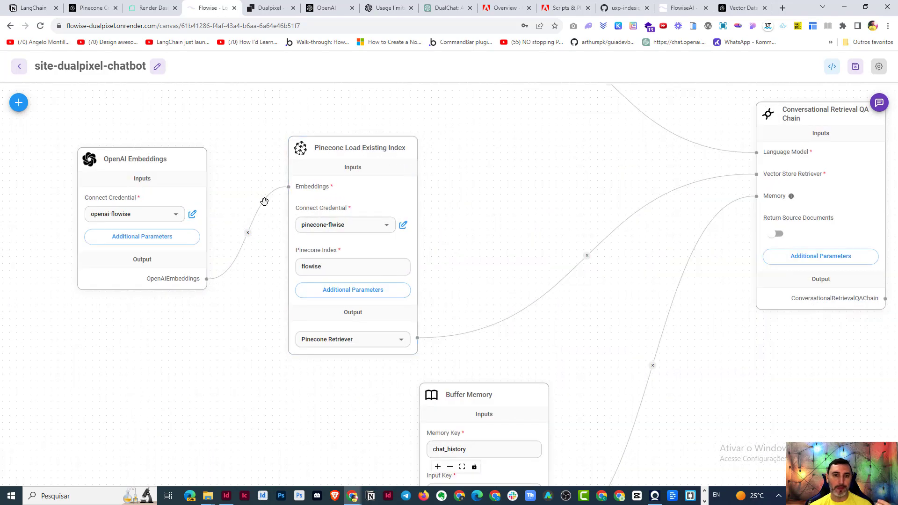
left_click(19, 103)
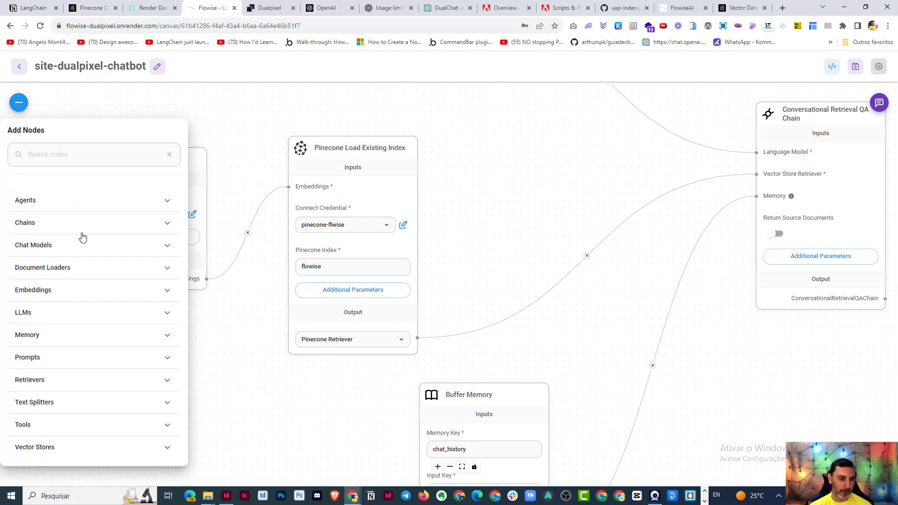
left_click(70, 449)
scroll(121, 284, "down", 6)
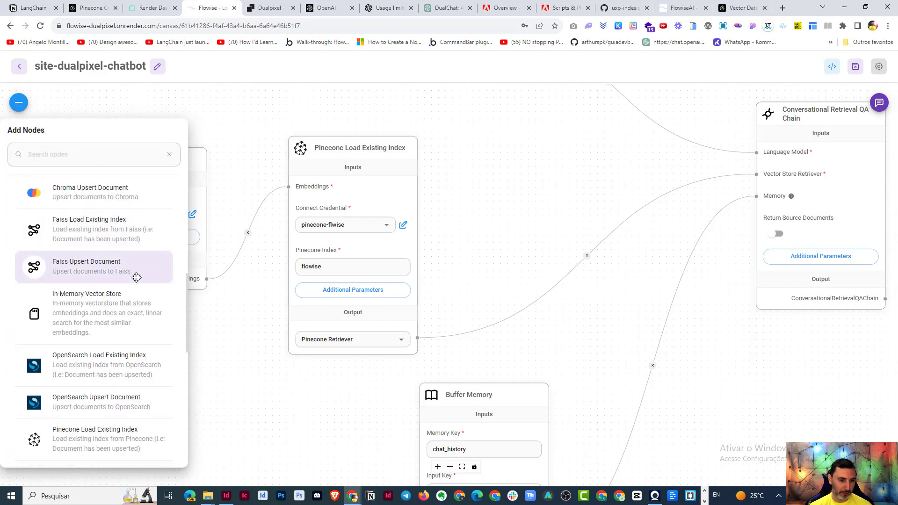
scroll(126, 278, "down", 7)
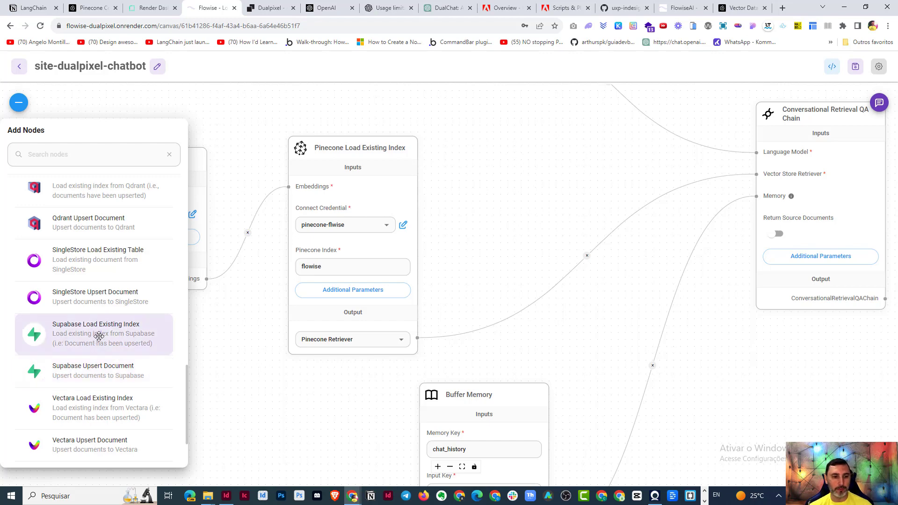
scroll(100, 335, "up", 3)
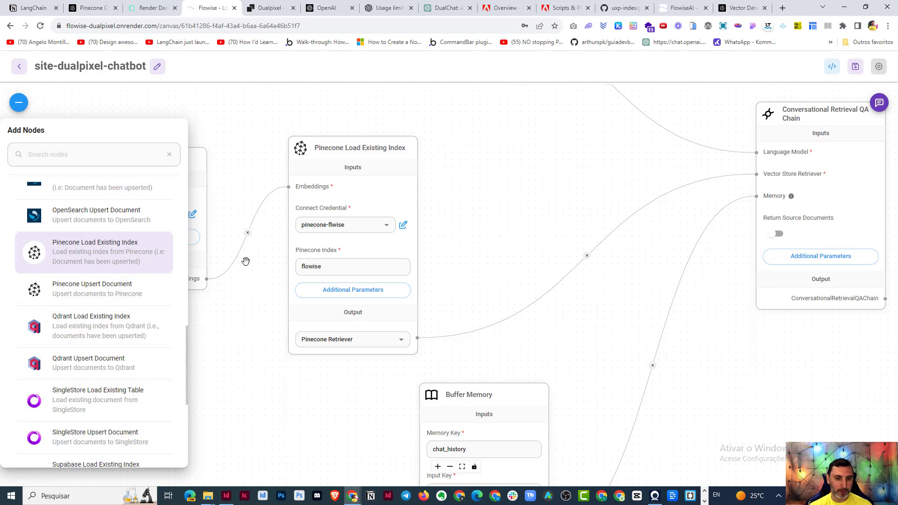
Move the Pinecone Load Existing Index node slightly closer to OpenAI Embeddings and close the node list.
left_click(322, 267)
left_click_drag(336, 266, 290, 264)
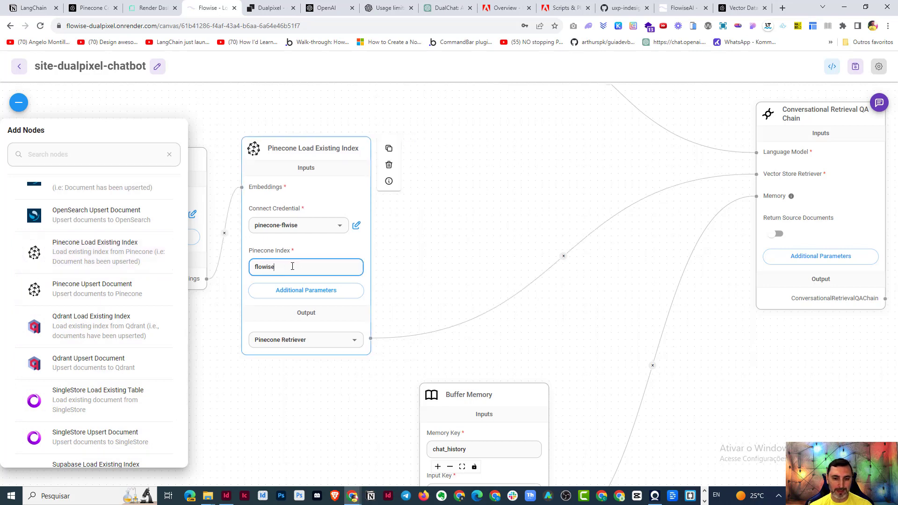
left_click_drag(342, 181, 373, 182)
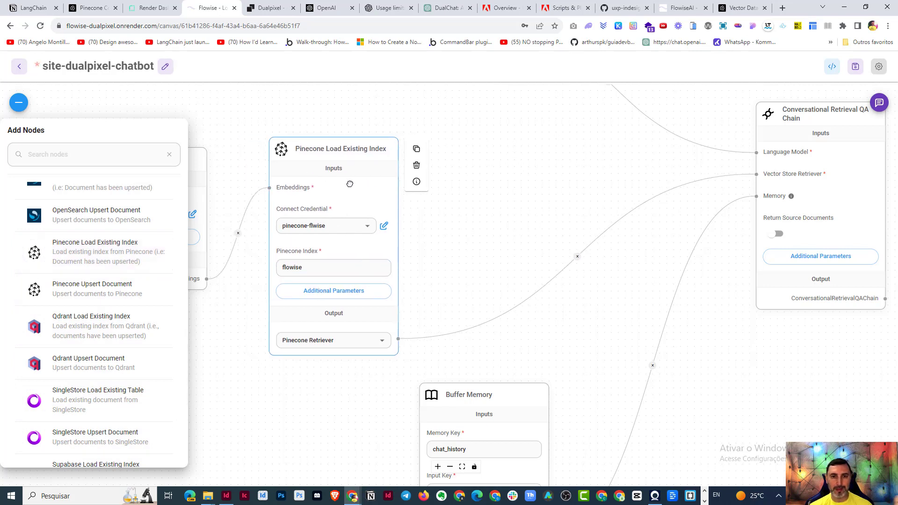
left_click(217, 130)
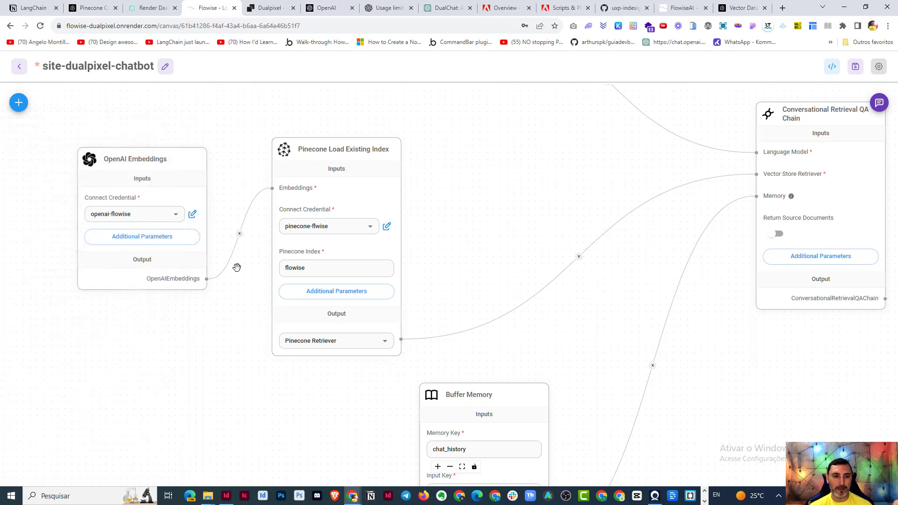
Trace the links from OpenAI Embeddings through Pinecone Load Existing Index into Conversational Retrieval QA Chain.
left_click(350, 229)
left_click(143, 185)
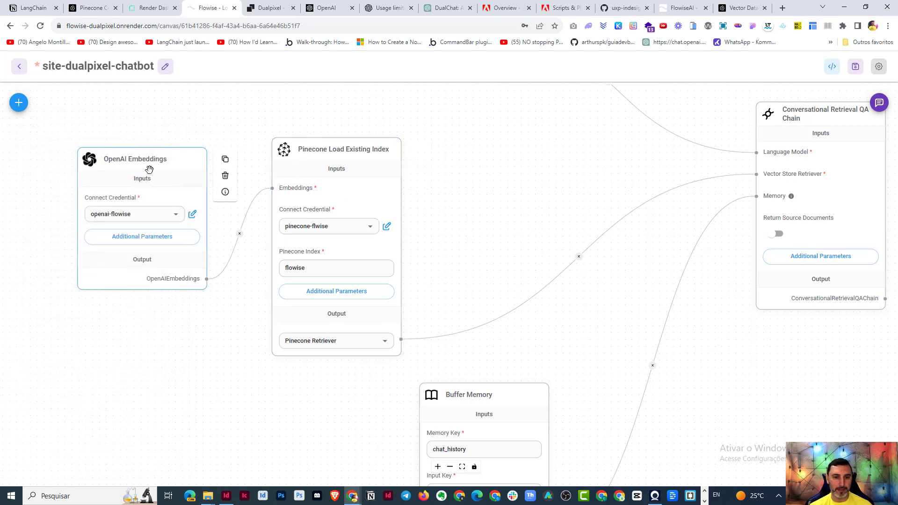
left_click(369, 178)
left_click(491, 176)
scroll(491, 196, "down", 2)
left_click_drag(525, 186, 248, 301)
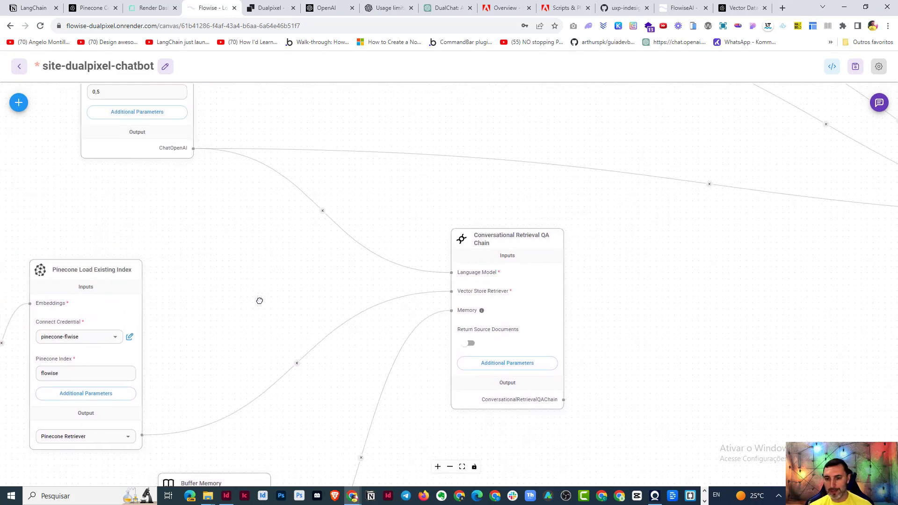
Look through the Chains category of available nodes to compare Conversational Retrieval QA Chain with the alternatives.
left_click(19, 103)
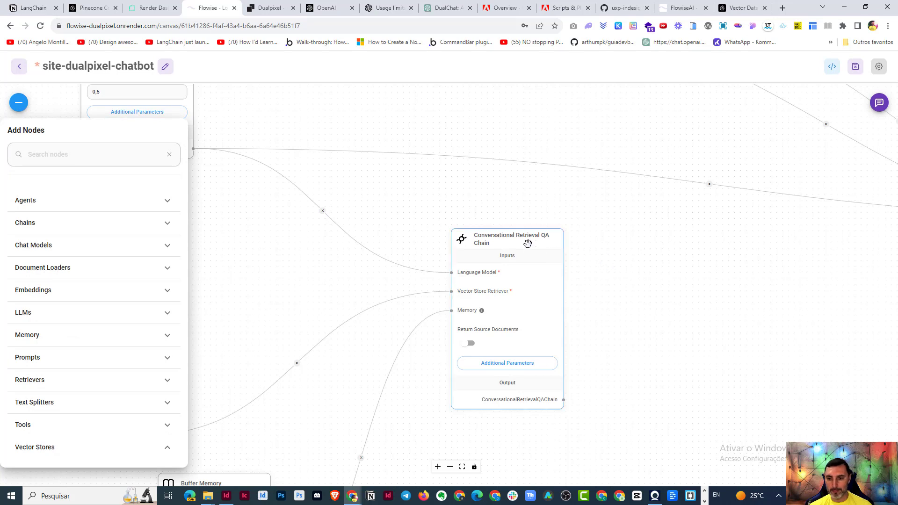
mouse_move(490, 244)
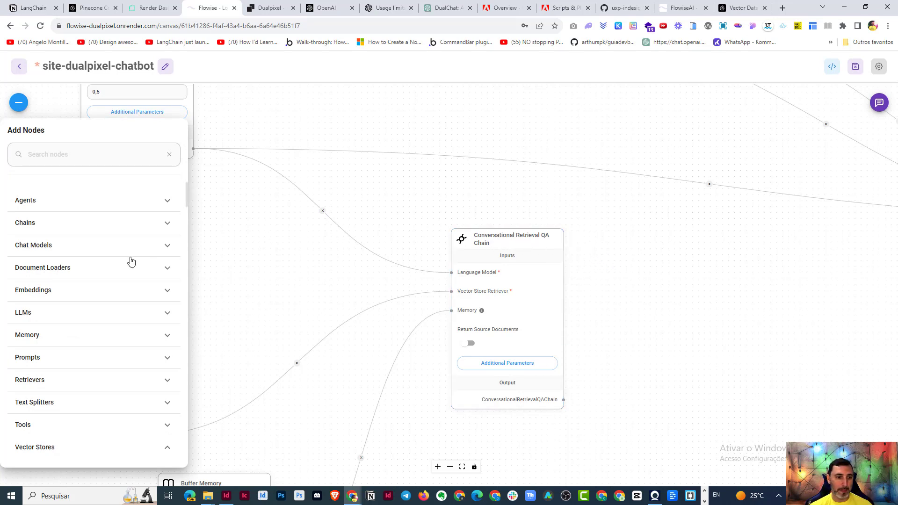
left_click(43, 224)
scroll(144, 248, "down", 2)
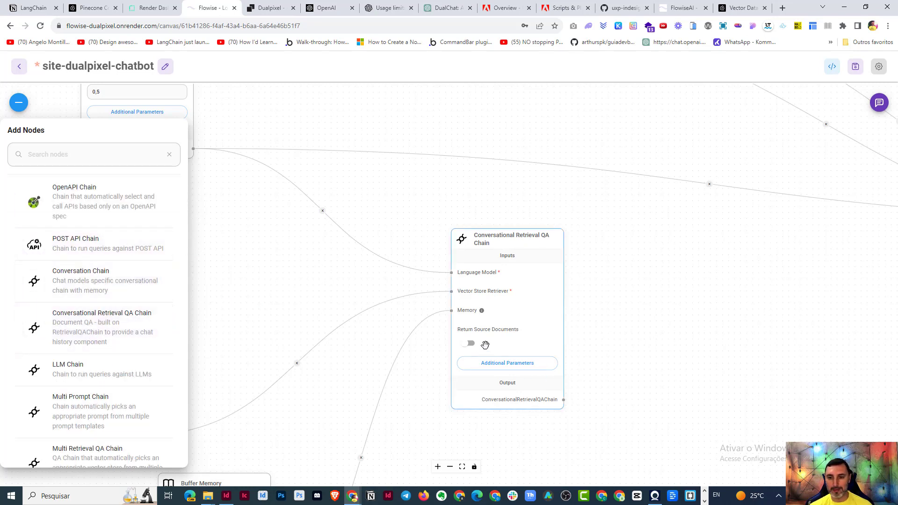
mouse_move(496, 244)
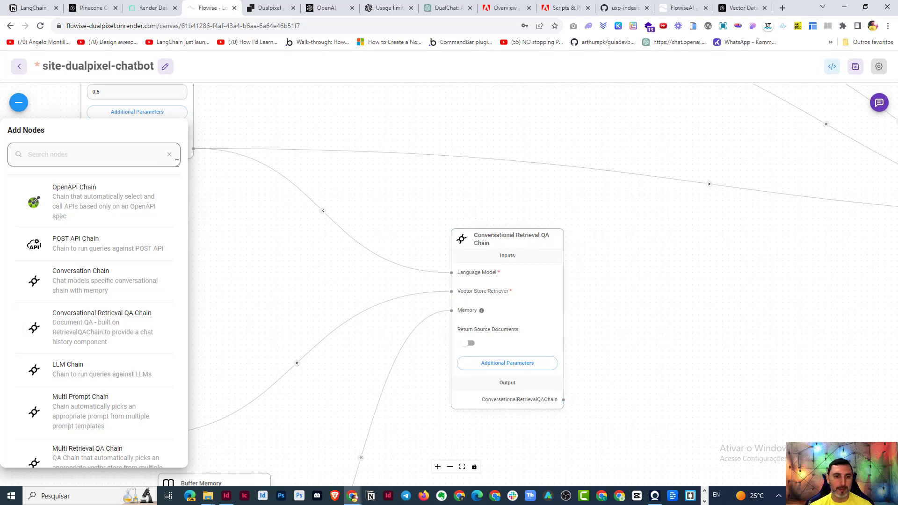
Close the node list and trace the link from ChatOpenAI to the language model input of Conversational Retrieval QA Chain.
left_click_drag(230, 191, 374, 359)
left_click_drag(493, 235, 463, 216)
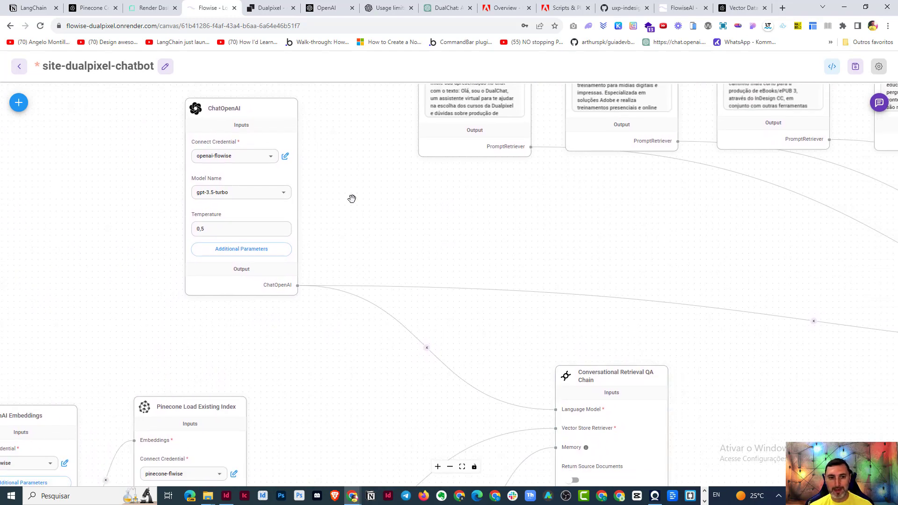
left_click(226, 120)
left_click(586, 385)
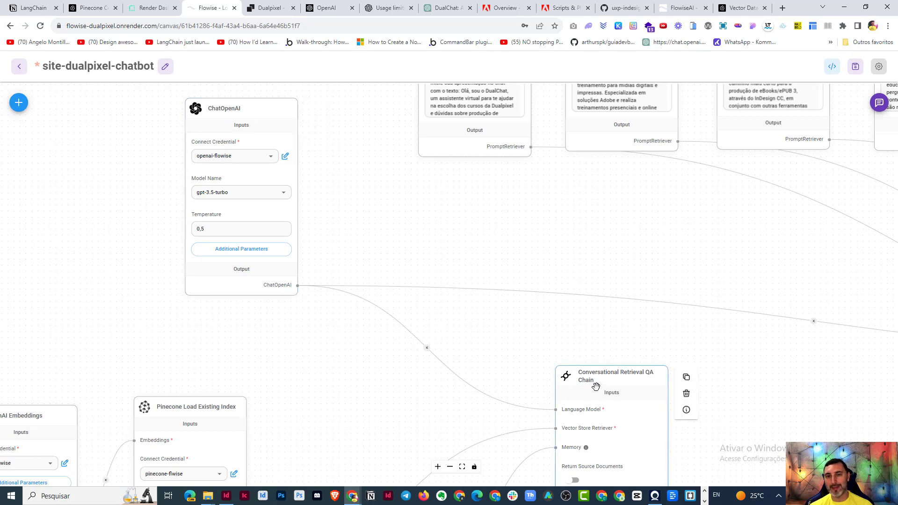
left_click(455, 276)
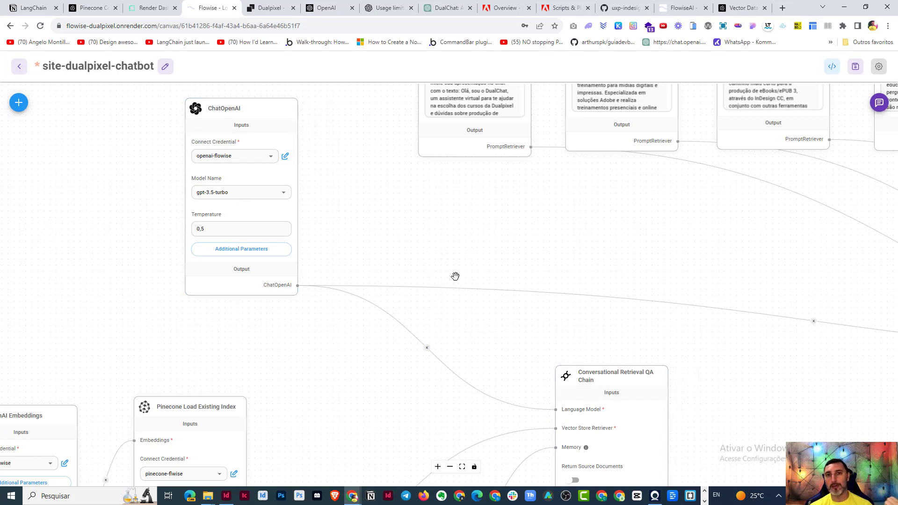
Add an OpenAI node from the LLMs category to the canvas beside ChatOpenAI.
left_click(18, 101)
left_click_drag(416, 230, 560, 221)
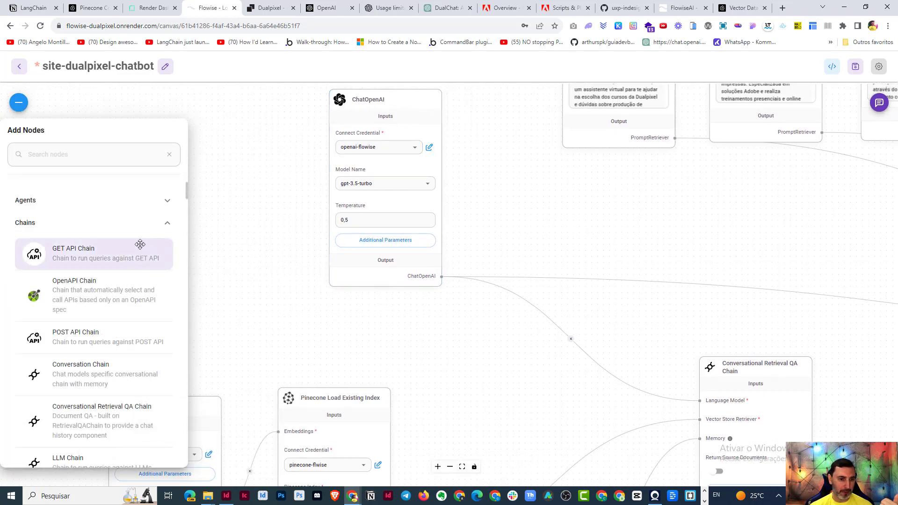
scroll(138, 241, "down", 8)
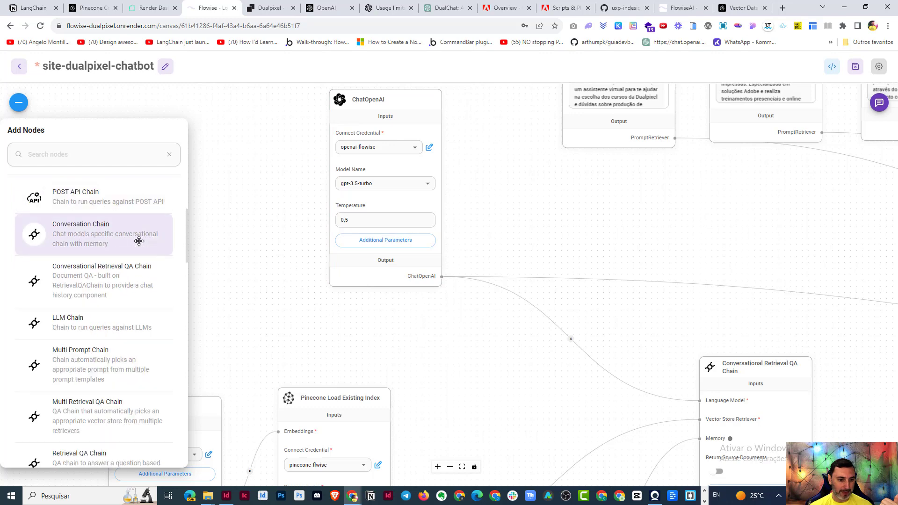
left_click(54, 364)
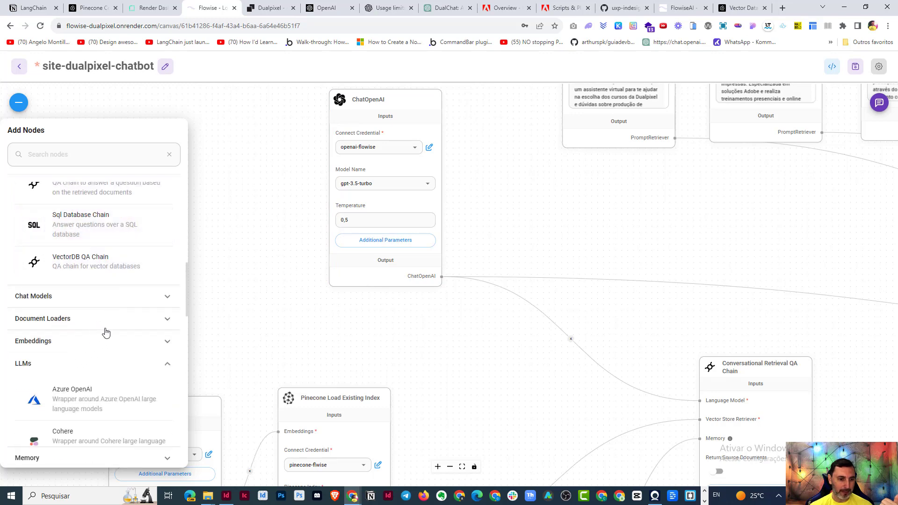
scroll(120, 302, "down", 5)
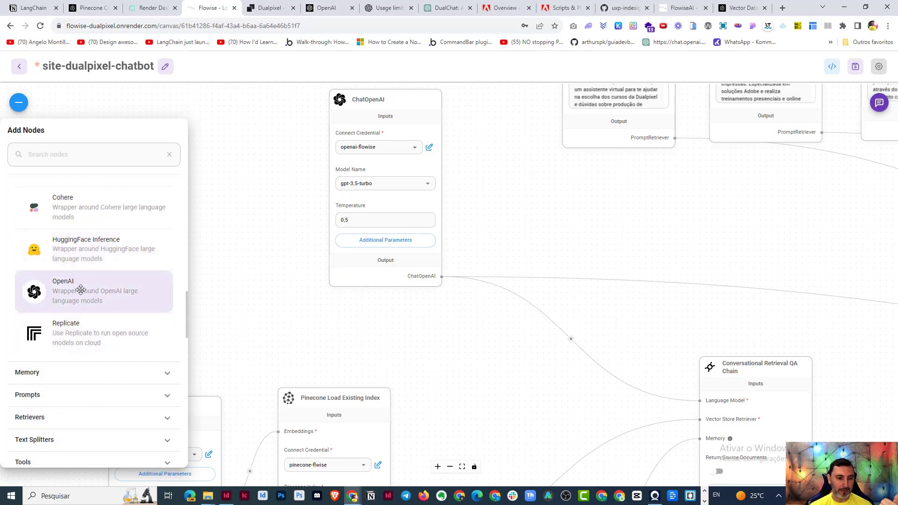
left_click_drag(80, 293, 577, 180)
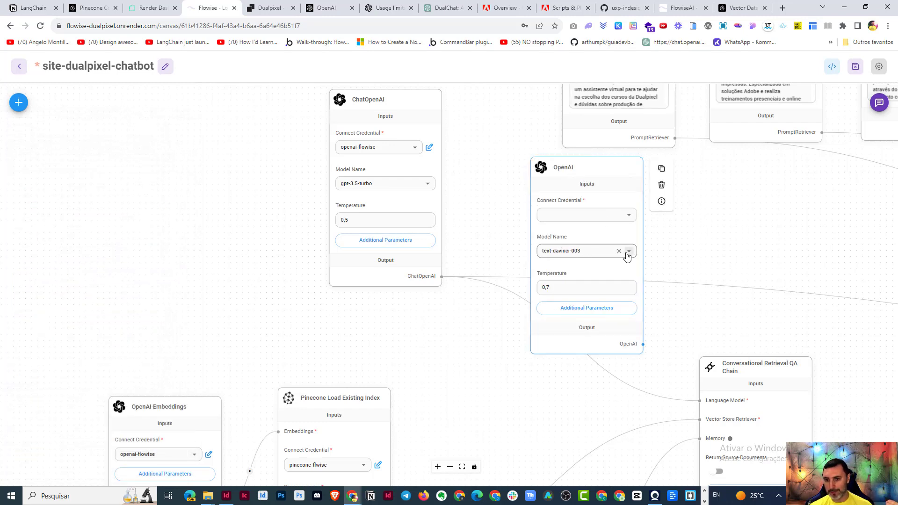
Compare the model names offered by the OpenAI node with those offered by ChatOpenAI.
left_click(627, 255)
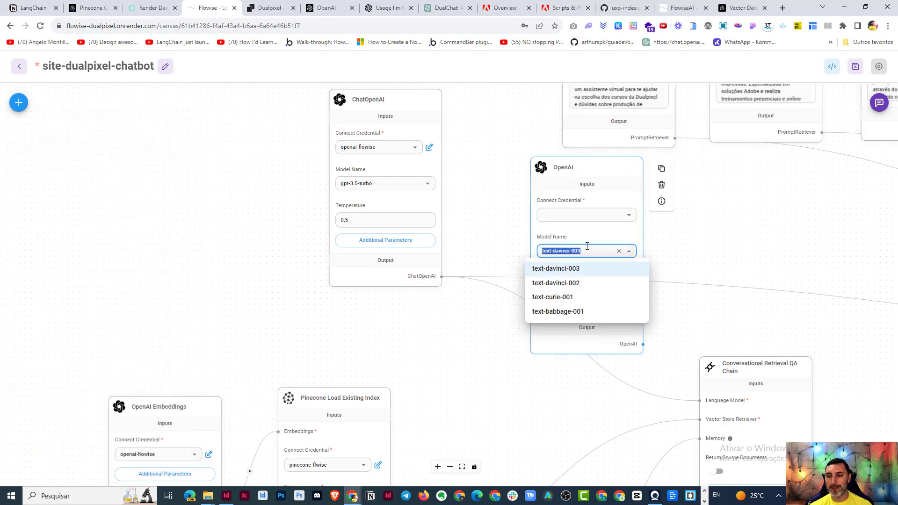
left_click(559, 190)
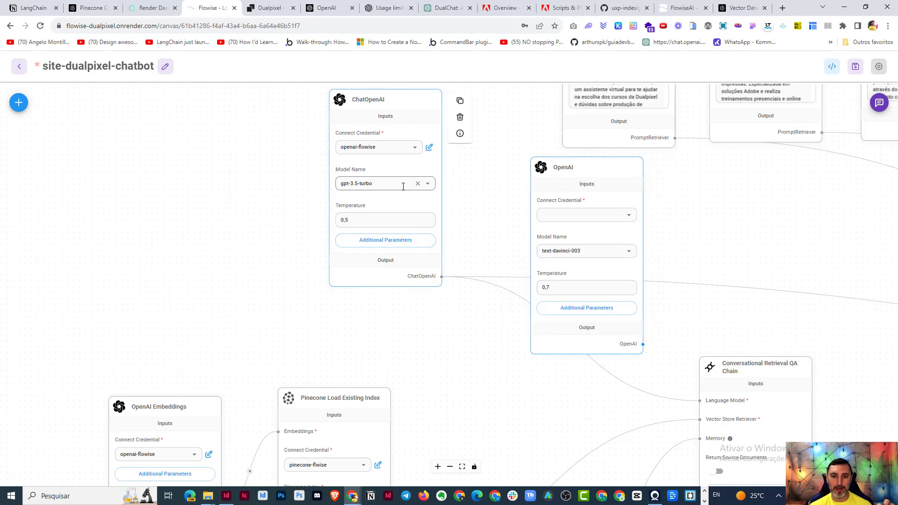
left_click(428, 186)
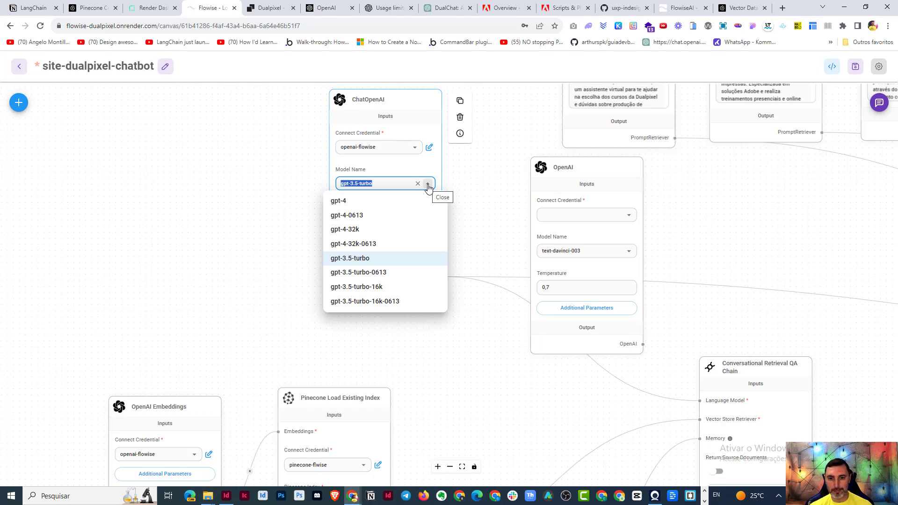
left_click(415, 119)
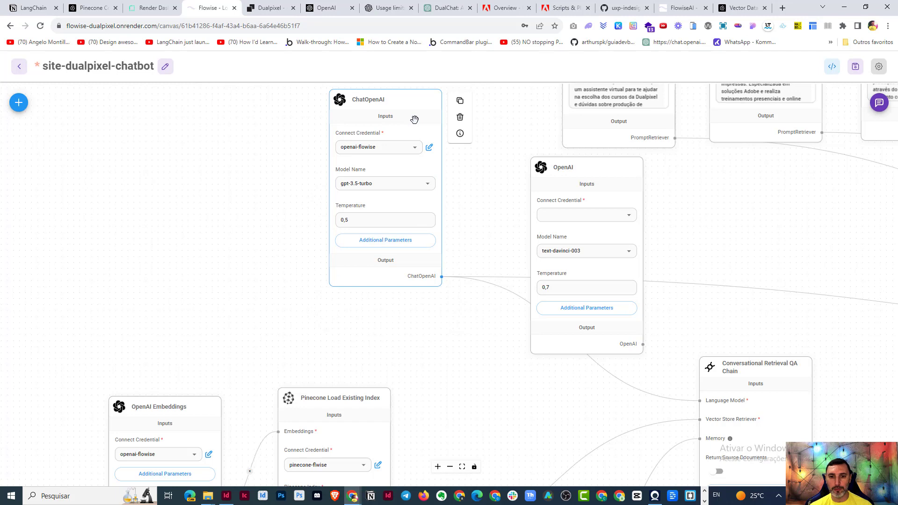
Look through the Chat Models category of available nodes, collapsing the Chains and Chat Models groups.
left_click(18, 105)
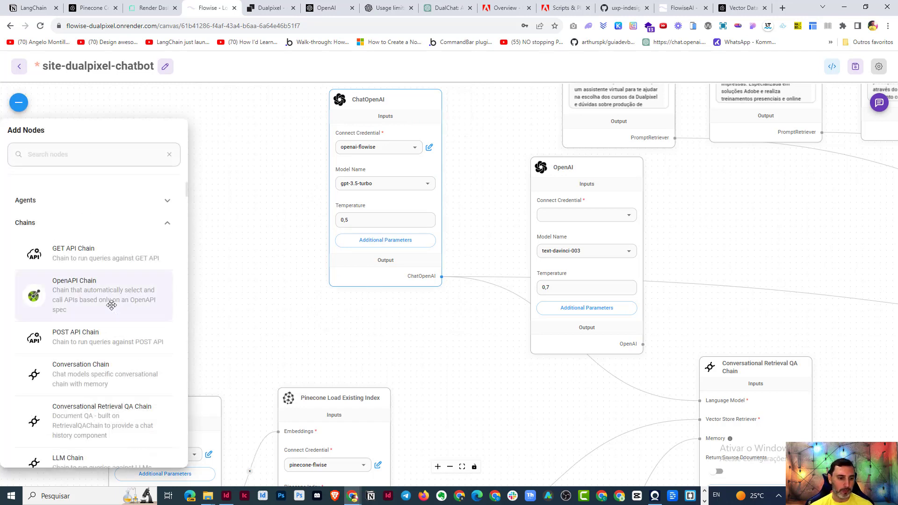
scroll(137, 318, "down", 7)
scroll(137, 318, "up", 8)
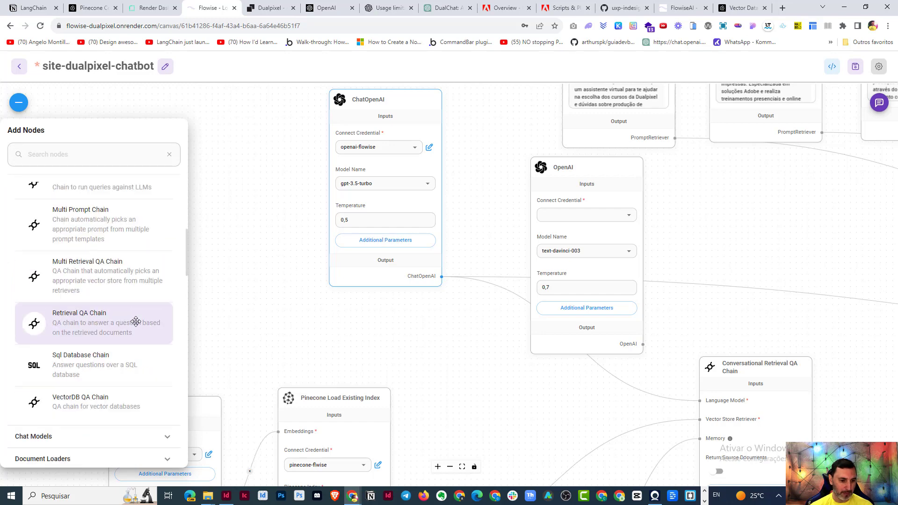
left_click(85, 229)
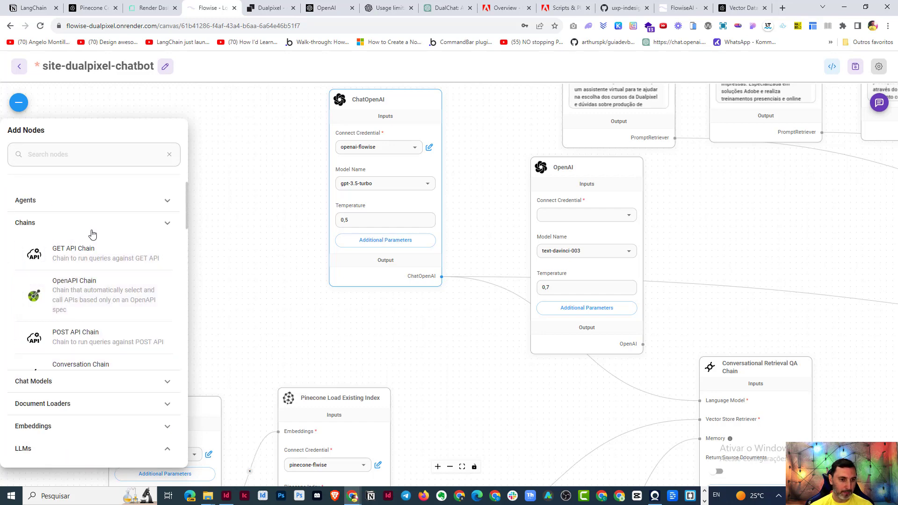
scroll(93, 239, "down", 1)
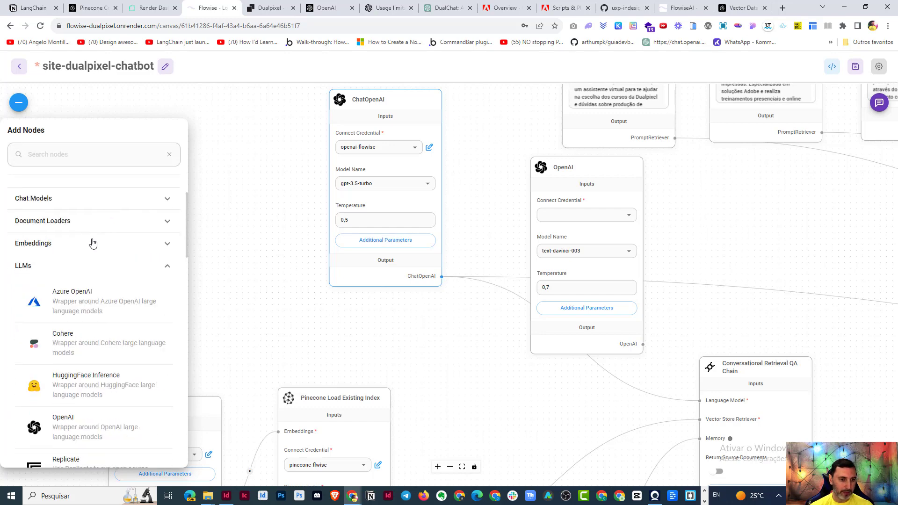
left_click(42, 198)
scroll(85, 352, "down", 1)
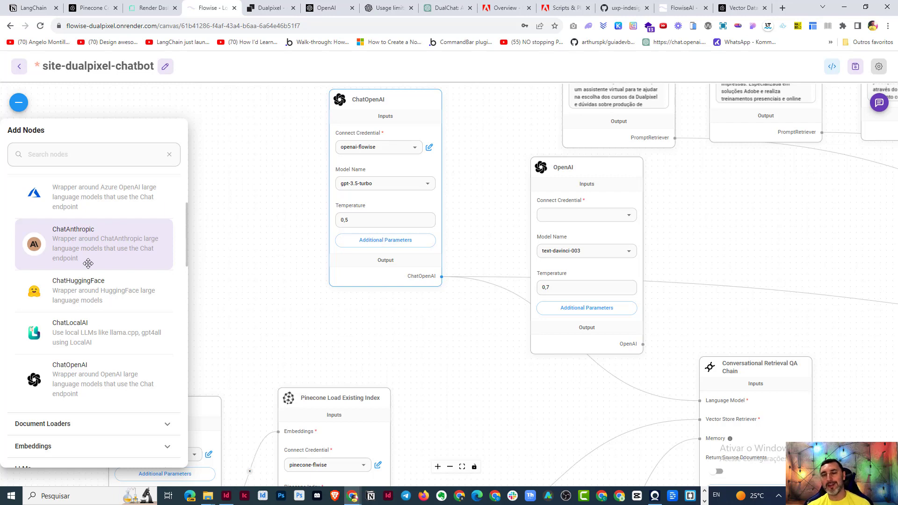
scroll(113, 267, "up", 2)
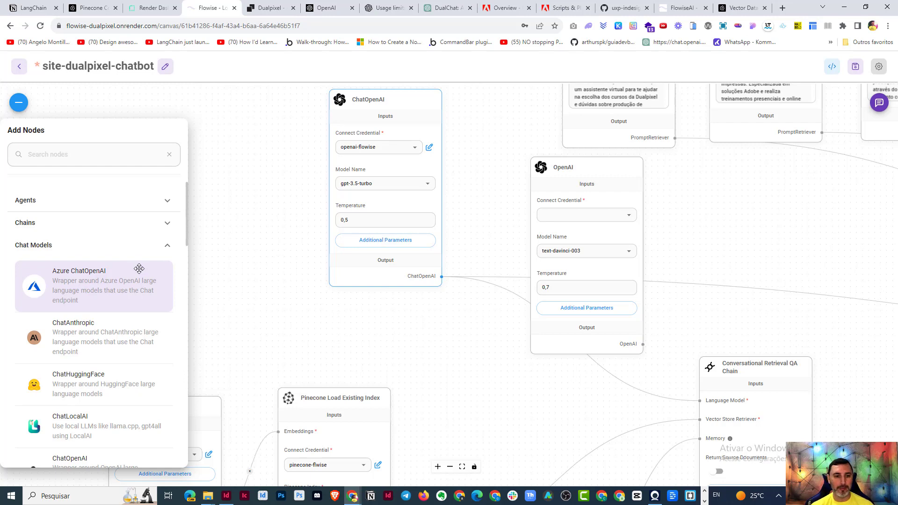
left_click(110, 245)
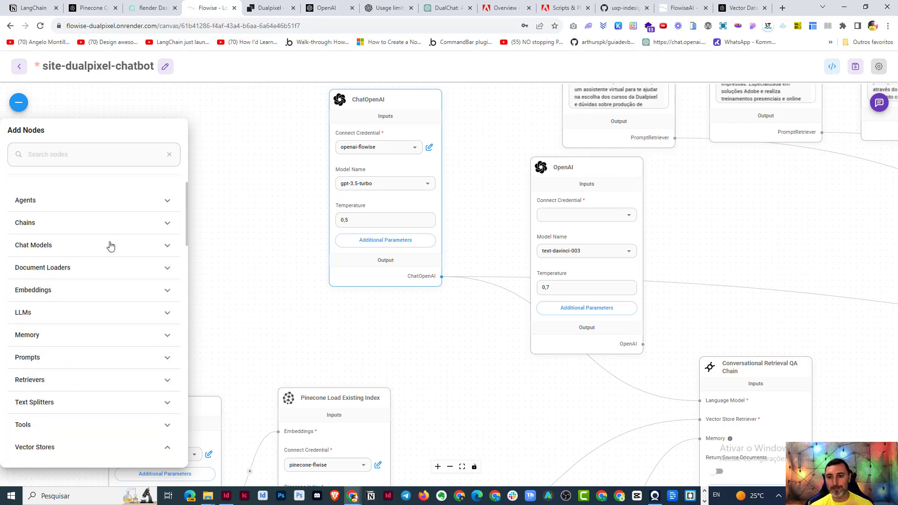
Delete the OpenAI node from the canvas and review the model names available in ChatOpenAI.
left_click_drag(532, 181, 496, 189)
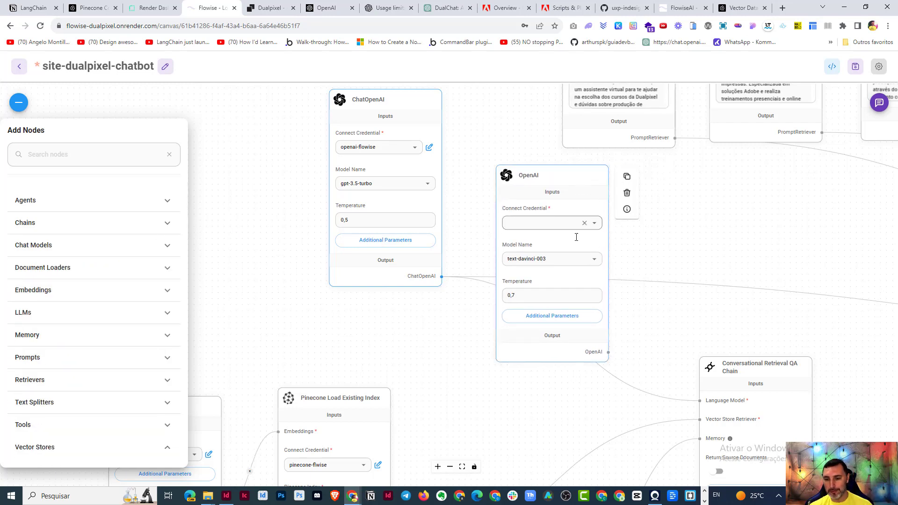
left_click(627, 193)
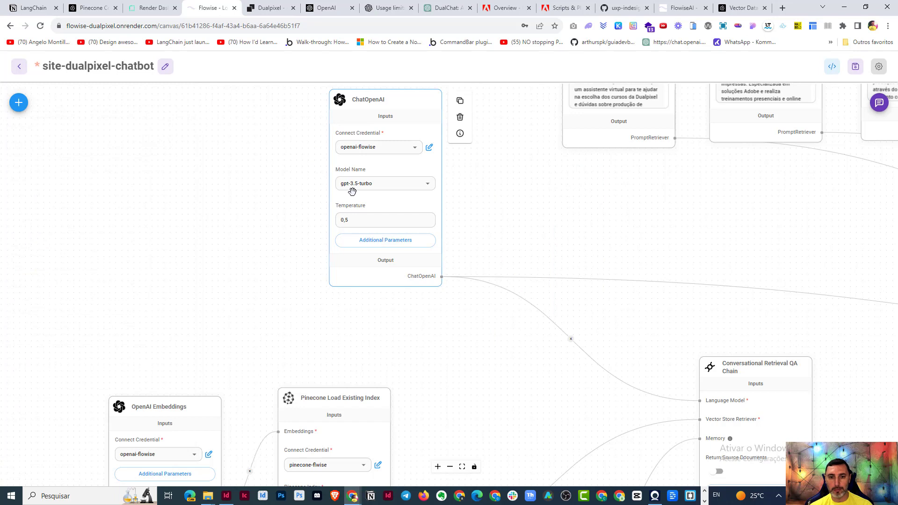
left_click(427, 184)
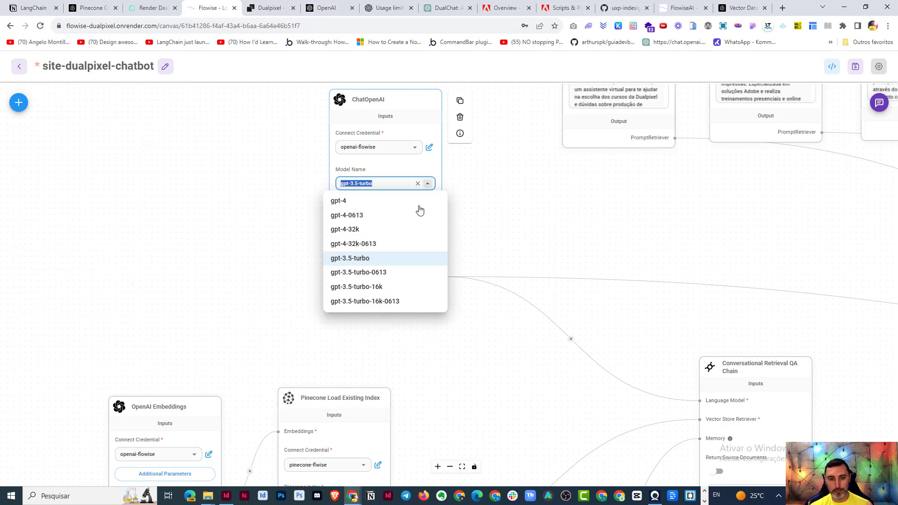
left_click(407, 167)
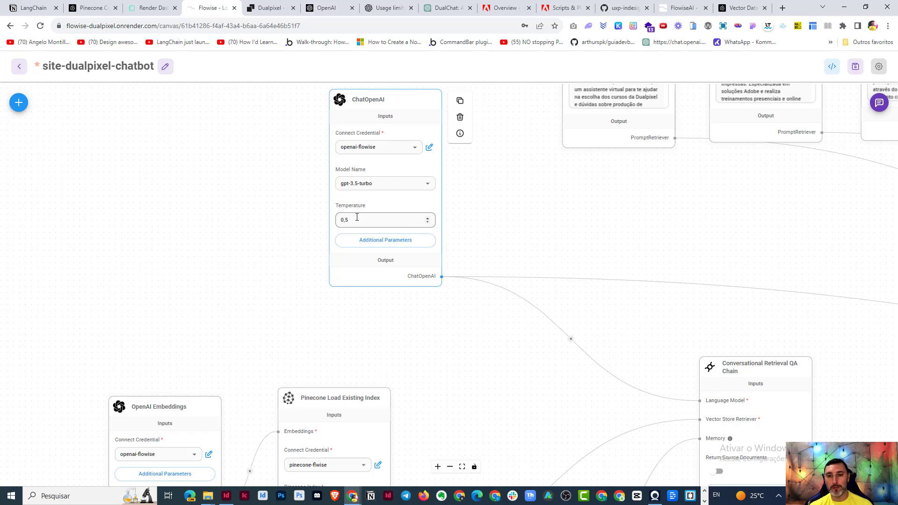
Examine how ChatOpenAI, Pinecone Load Existing Index and Buffer Memory feed into Conversational Retrieval QA Chain.
scroll(224, 246, "down", 4)
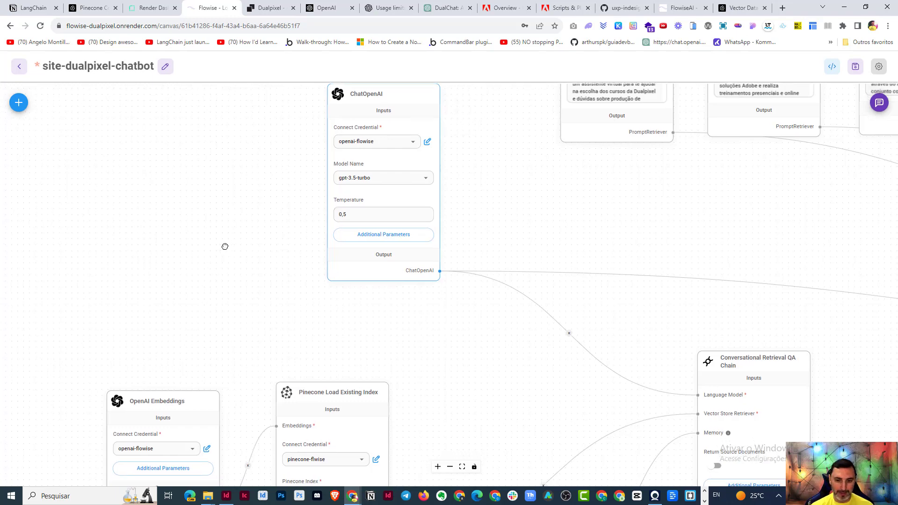
scroll(455, 293, "right", 5)
scroll(455, 293, "down", 3)
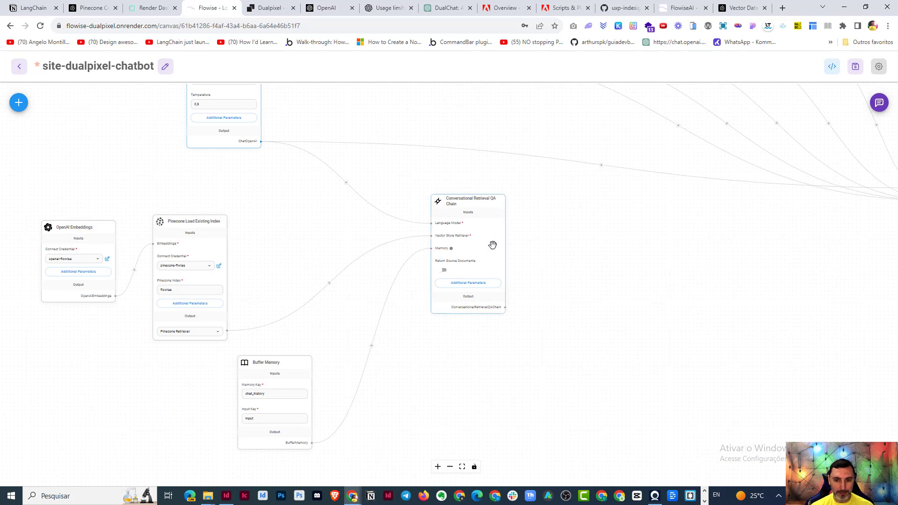
mouse_move(492, 224)
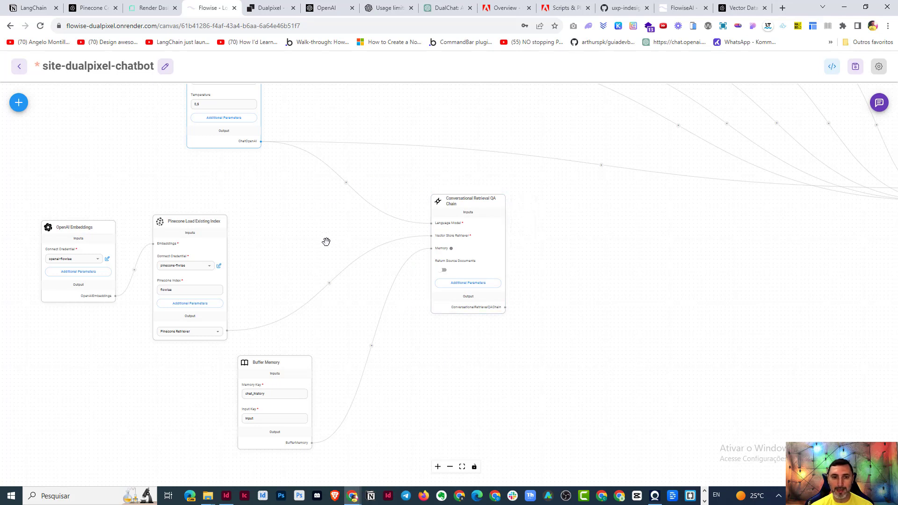
left_click_drag(326, 240, 336, 268)
mouse_move(220, 274)
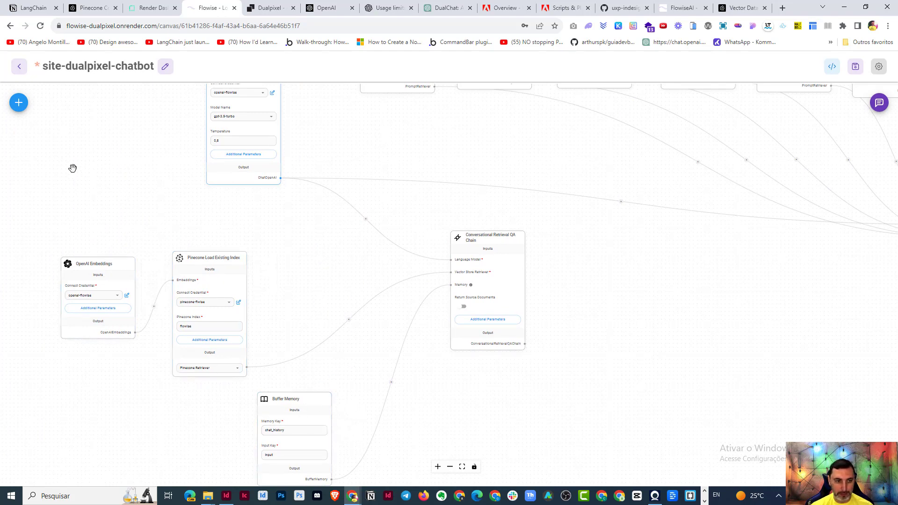
Look through the Memory category of available nodes to compare Buffer Memory with the alternatives, closing the node list at the end.
left_click(19, 102)
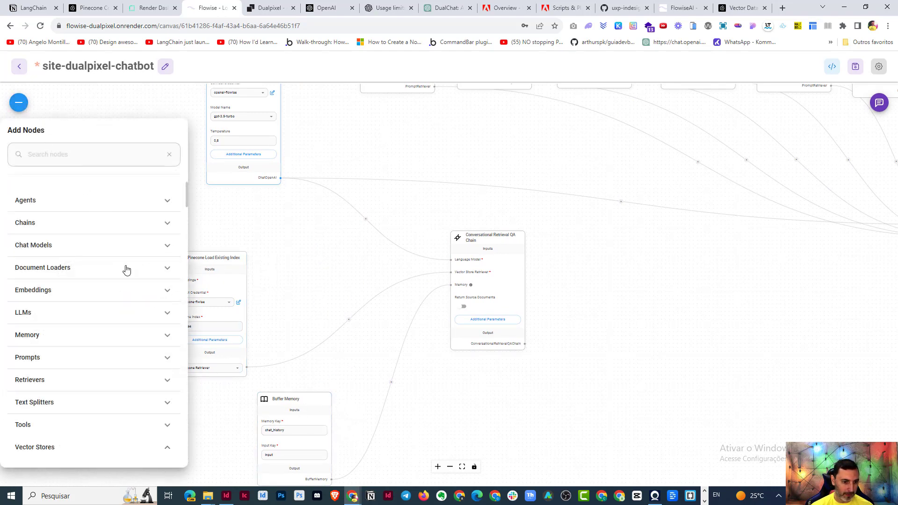
left_click(94, 335)
scroll(131, 283, "down", 3)
scroll(145, 272, "down", 5)
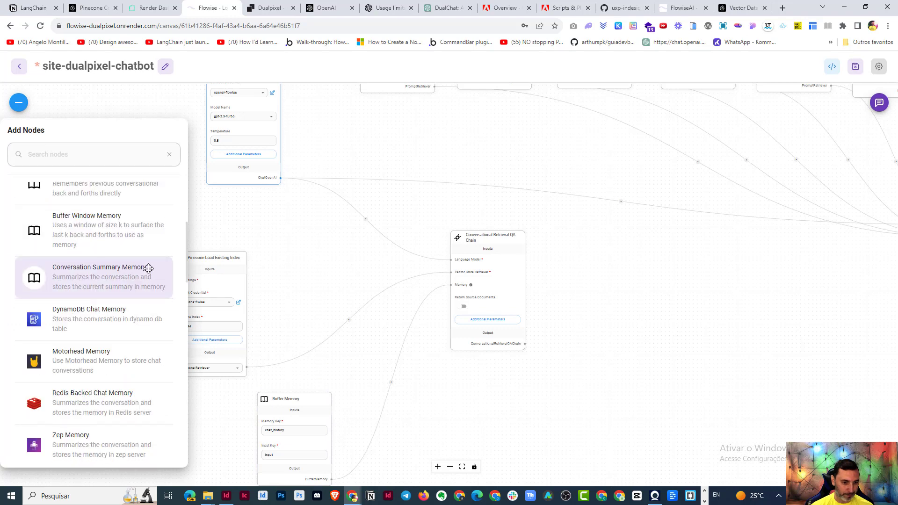
scroll(130, 315, "up", 2)
scroll(132, 315, "up", 2)
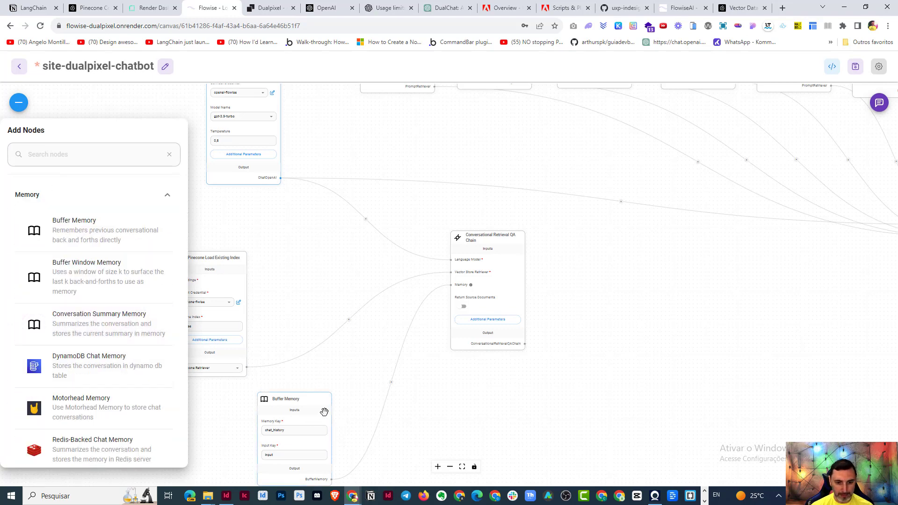
left_click(19, 102)
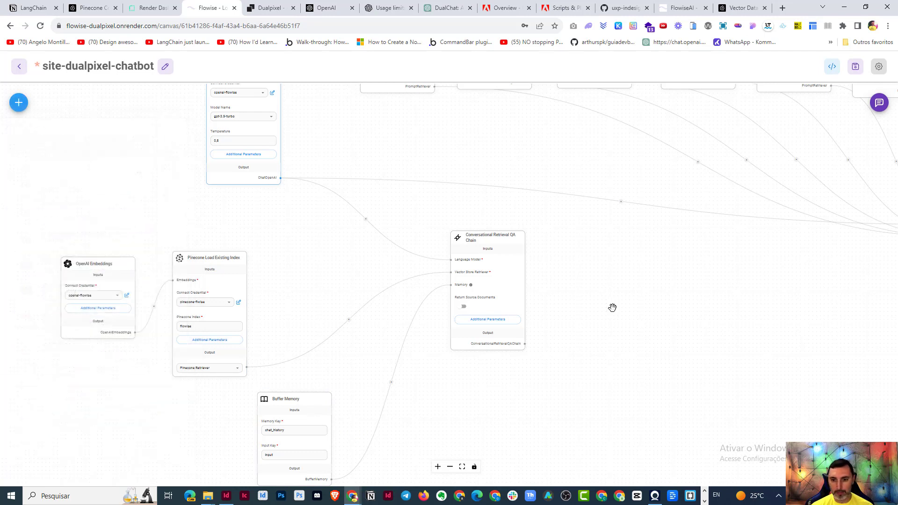
Trace the links from ChatOpenAI and the row of prompt retrievers into Multi Prompt Chain.
left_click_drag(625, 294, 327, 377)
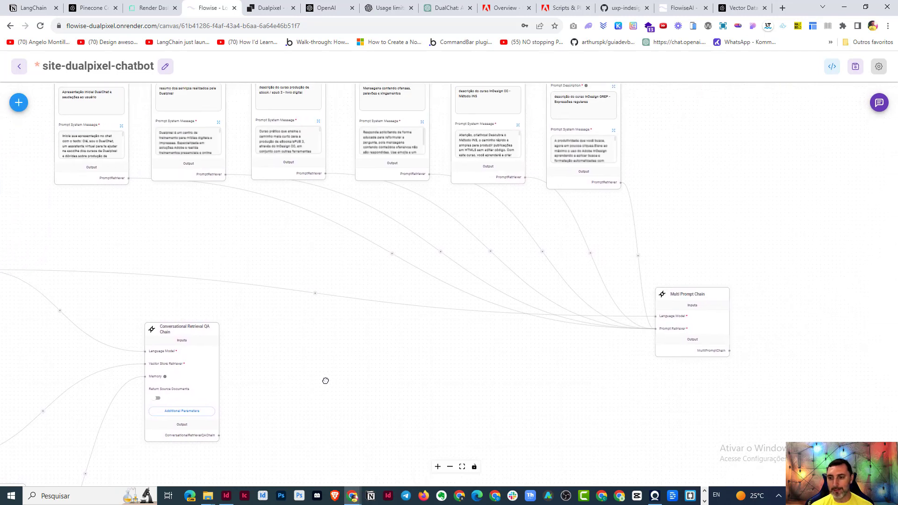
left_click_drag(748, 213, 813, 198)
mouse_move(291, 382)
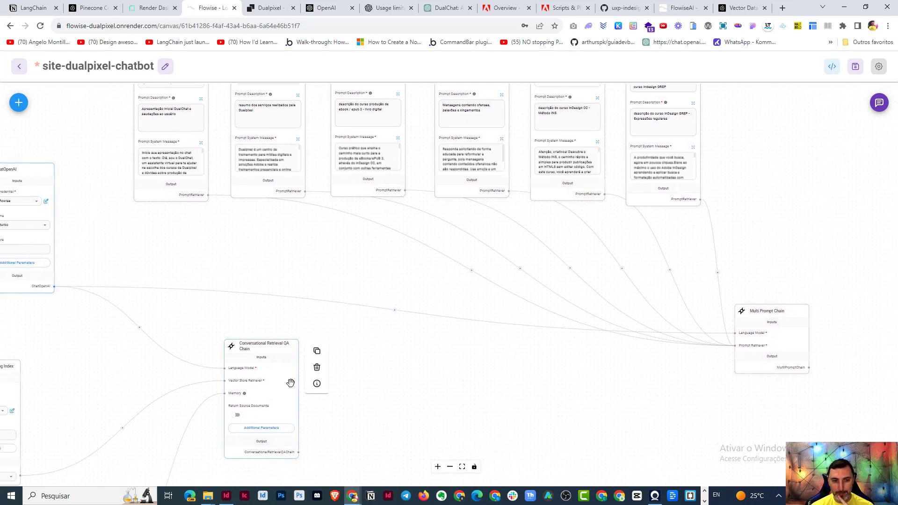
scroll(389, 375, "left", 3)
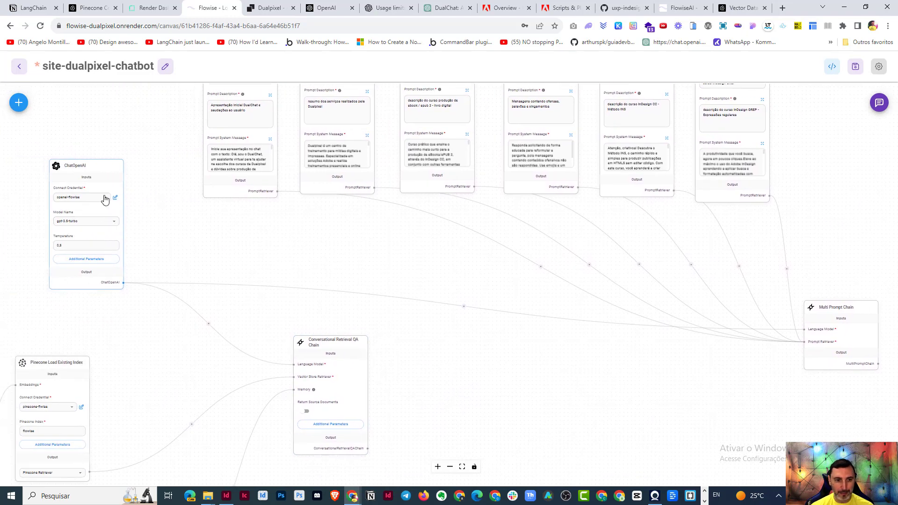
scroll(643, 383, "right", 3)
scroll(712, 362, "up", 3)
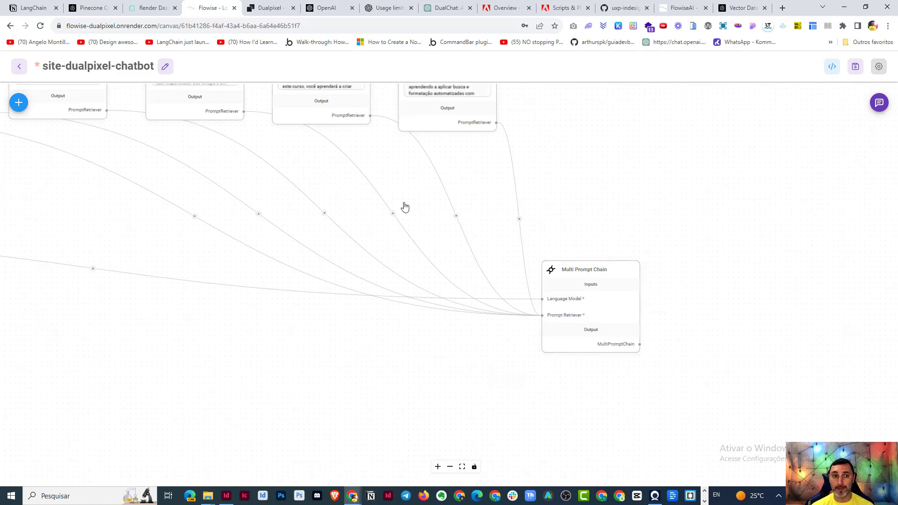
Look through the Chains category of available nodes for Multi Prompt Chain and its description, closing the node list at the end.
left_click(19, 102)
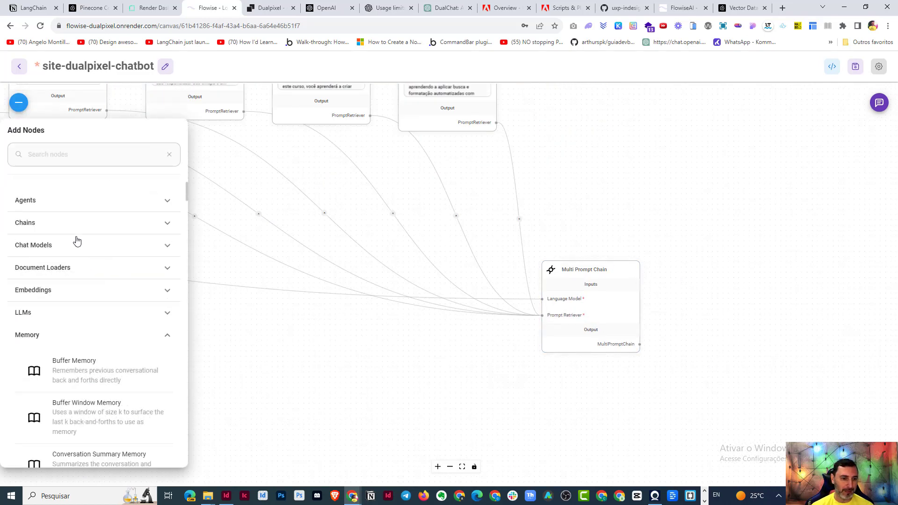
left_click(54, 224)
scroll(126, 234, "down", 3)
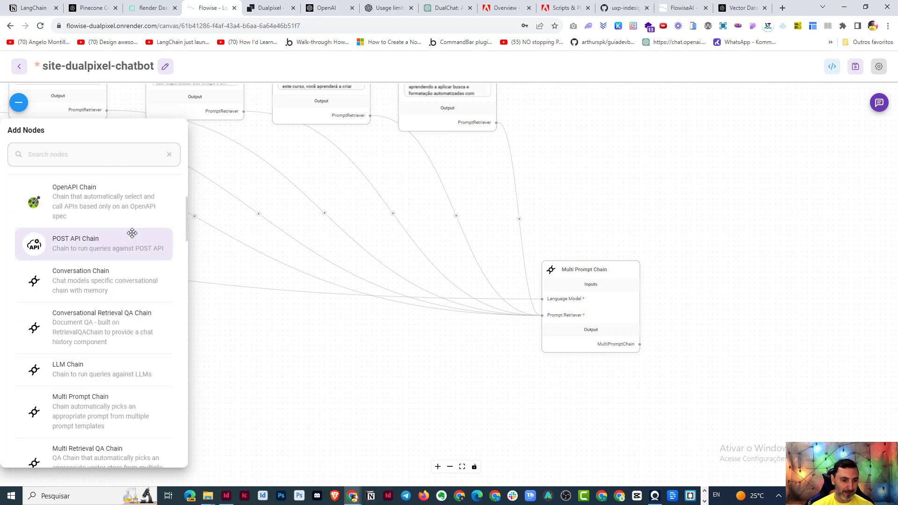
scroll(134, 232, "down", 1)
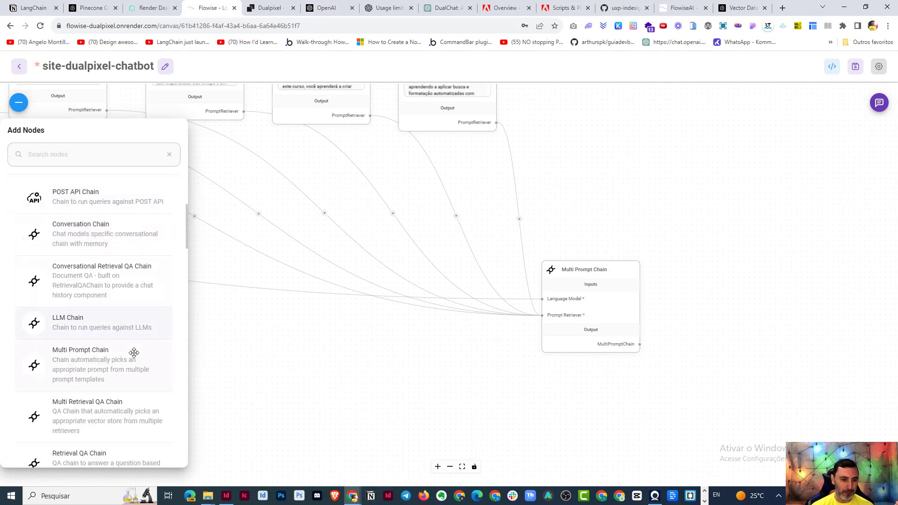
left_click(15, 111)
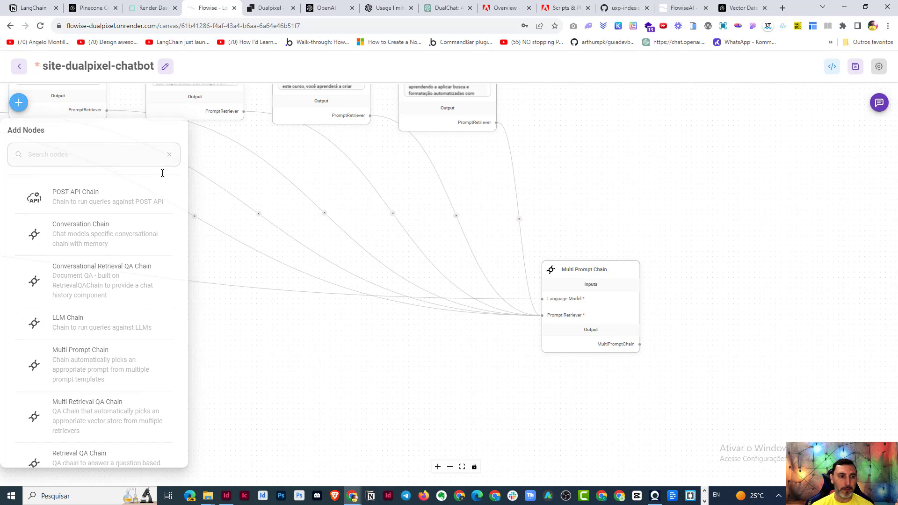
Read the full system message of the "servicos dualpixel" prompt retriever and close it without saving.
left_click_drag(234, 169, 513, 357)
scroll(529, 356, "up", 3)
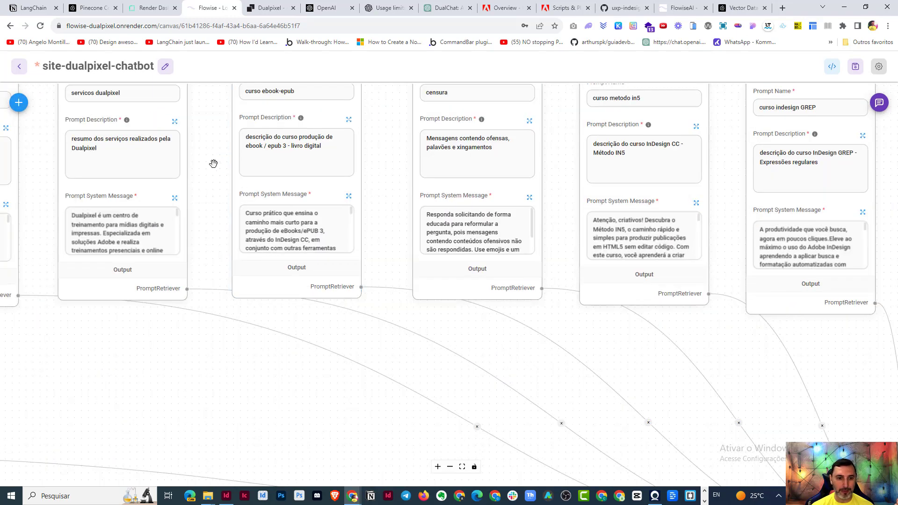
left_click_drag(214, 163, 500, 219)
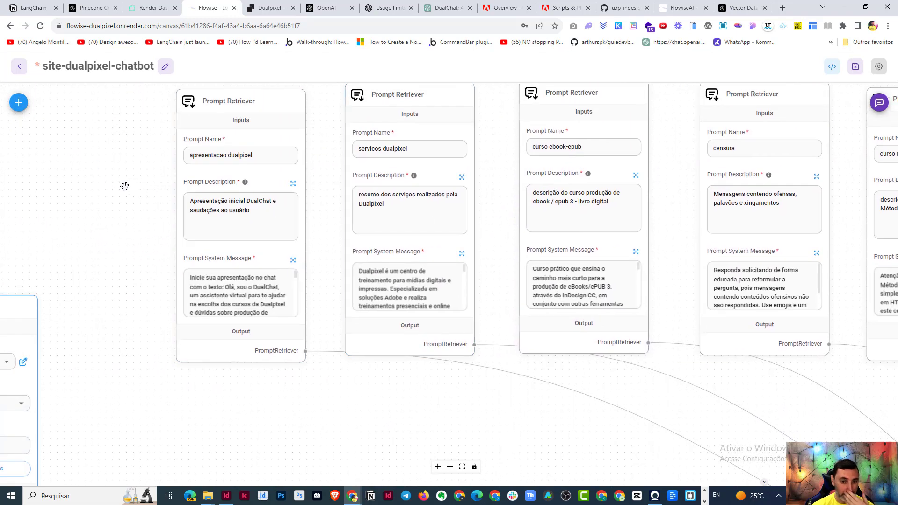
left_click(382, 216)
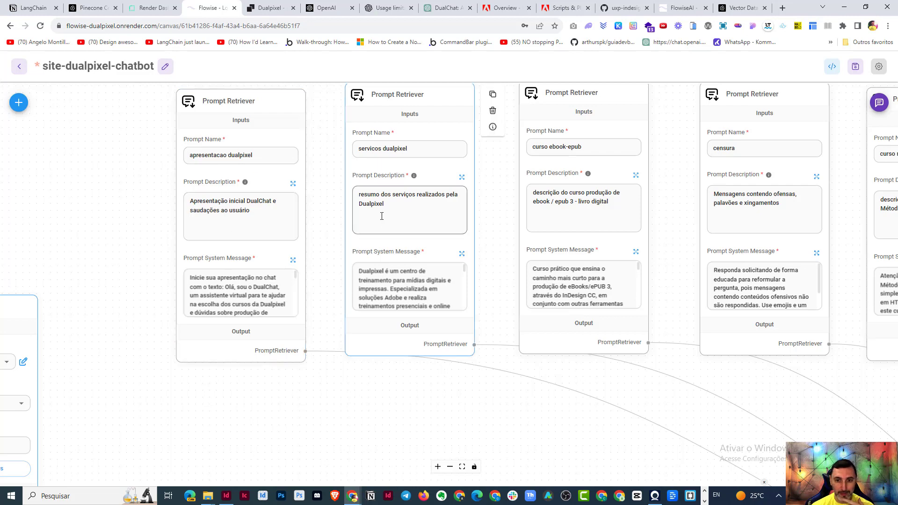
left_click(462, 254)
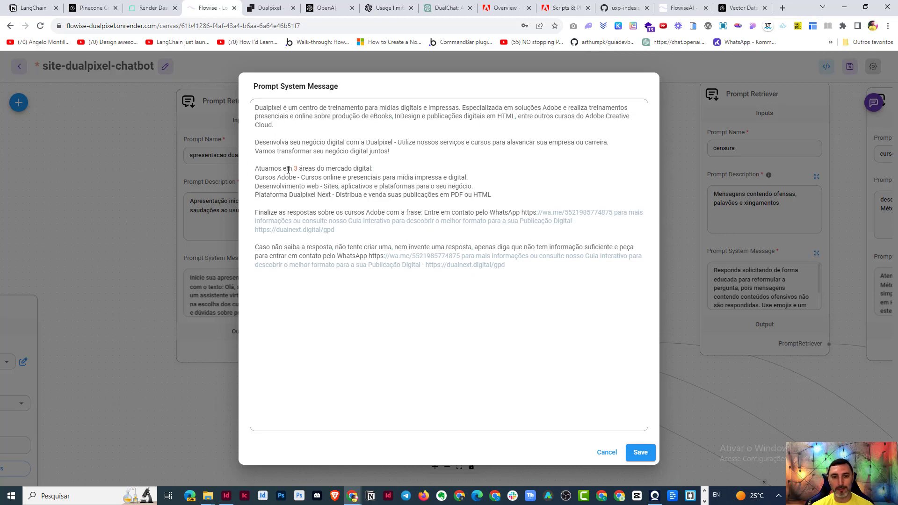
left_click(606, 452)
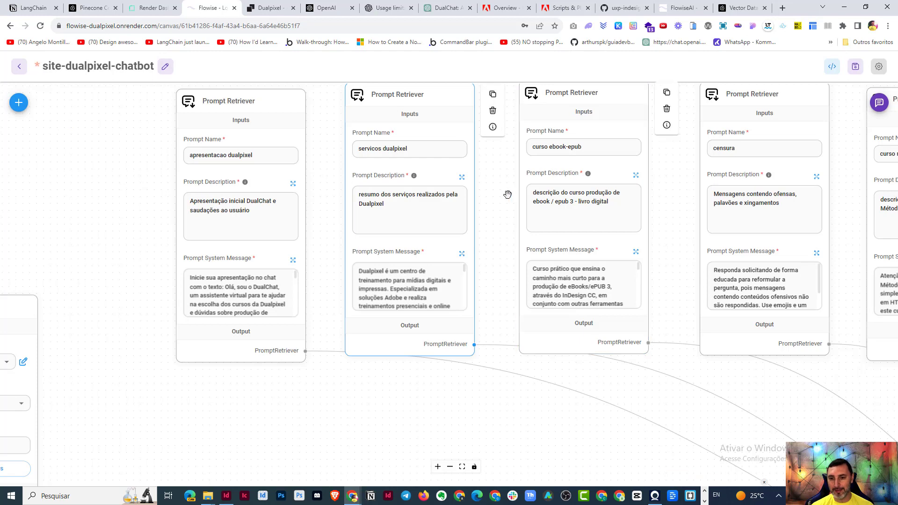
Read the full system message of the "censura" prompt retriever and close it without saving.
left_click_drag(507, 194, 342, 232)
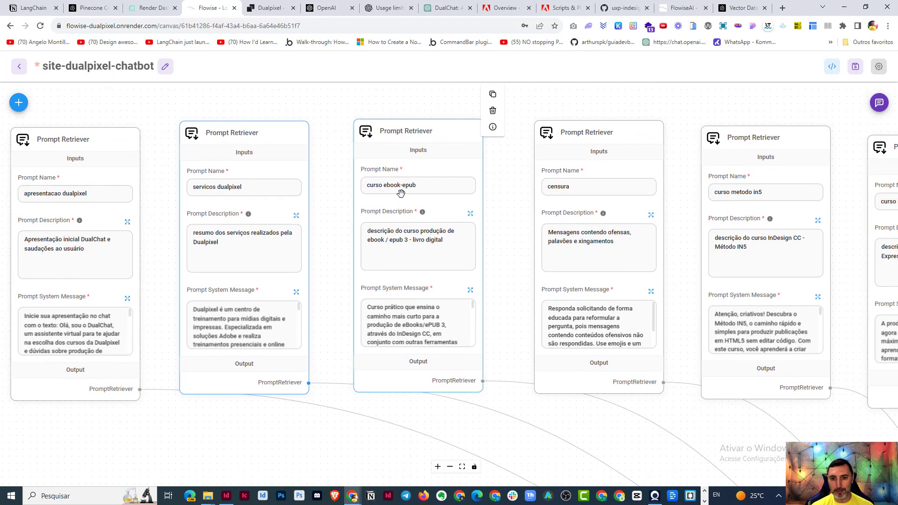
left_click_drag(497, 244, 431, 224)
scroll(431, 224, "up", 1)
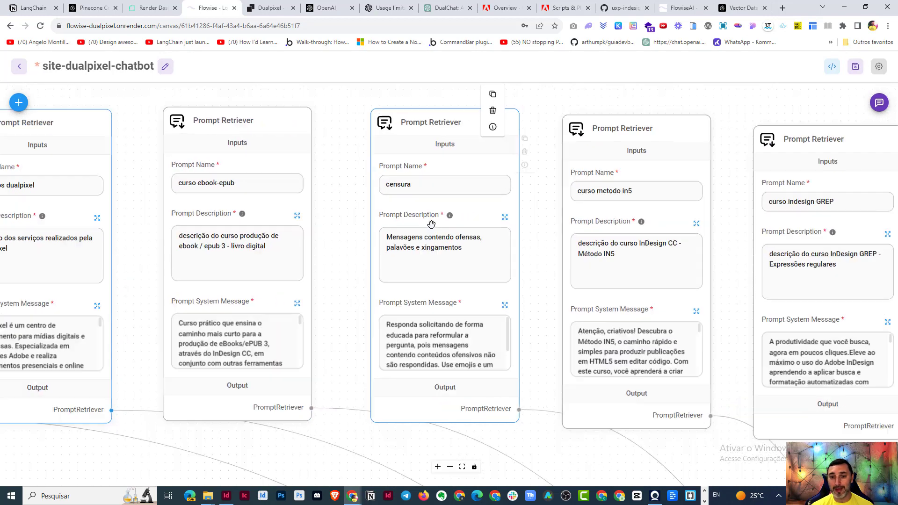
scroll(431, 224, "up", 1)
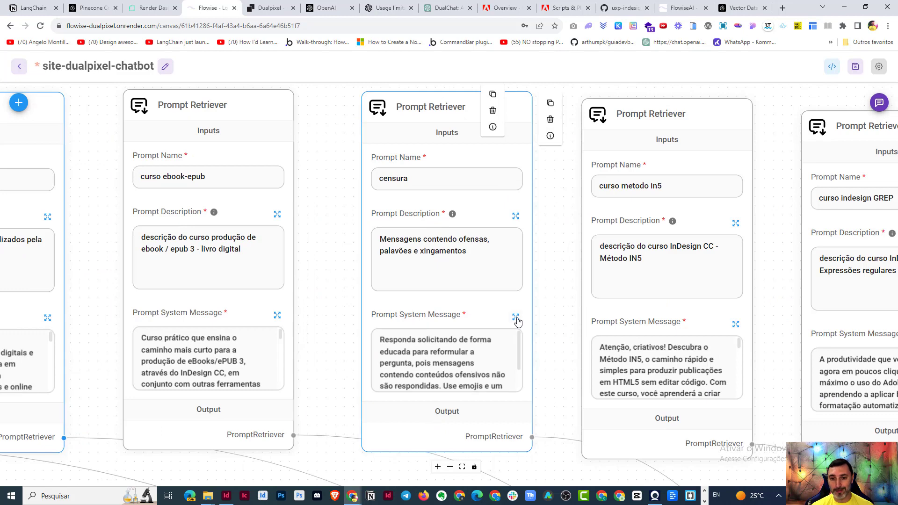
left_click(515, 318)
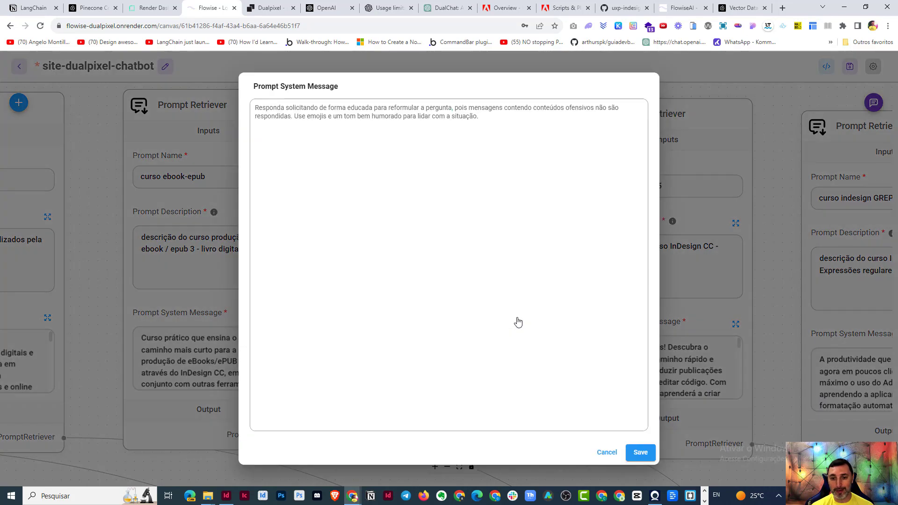
left_click(606, 452)
Test the offensive-content handling by sending "Que merda de empresa é essa?" to the chatbot on the Dualpixel website.
left_click(269, 8)
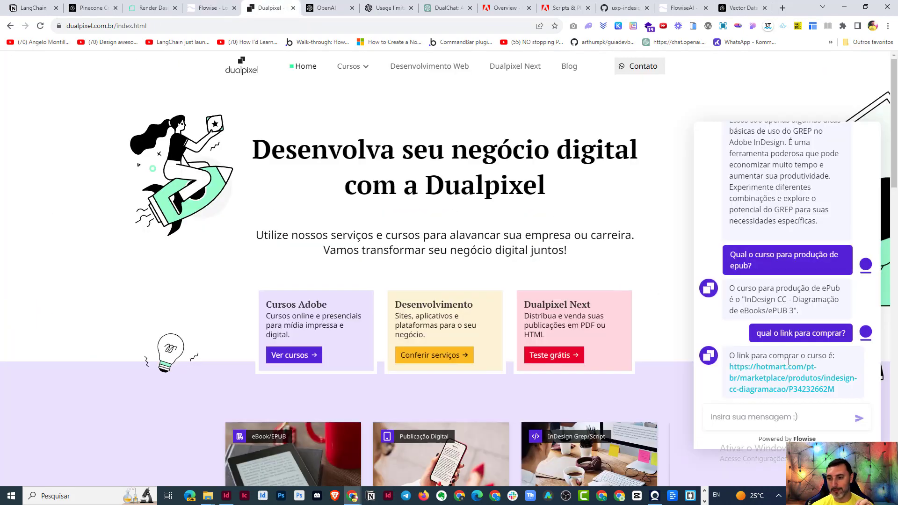
left_click(768, 414)
type("Que merda de empresa é")
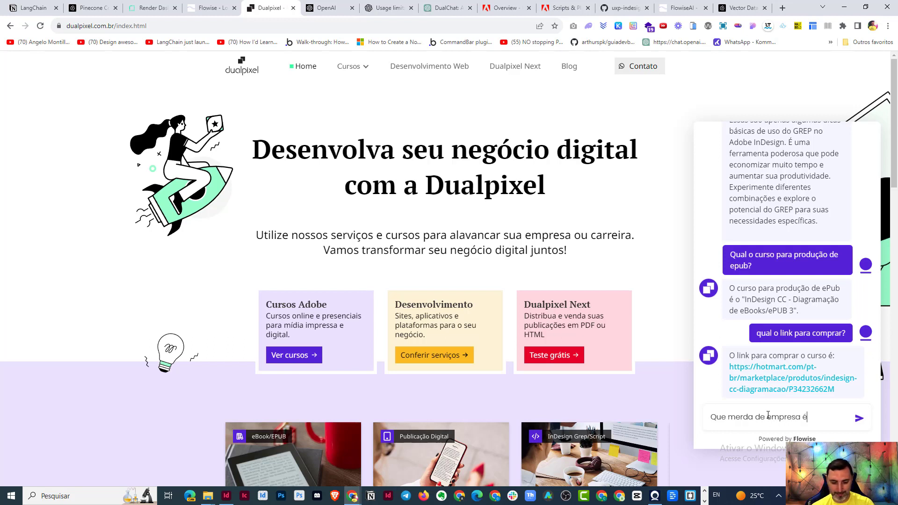
type("essa?")
key("Return")
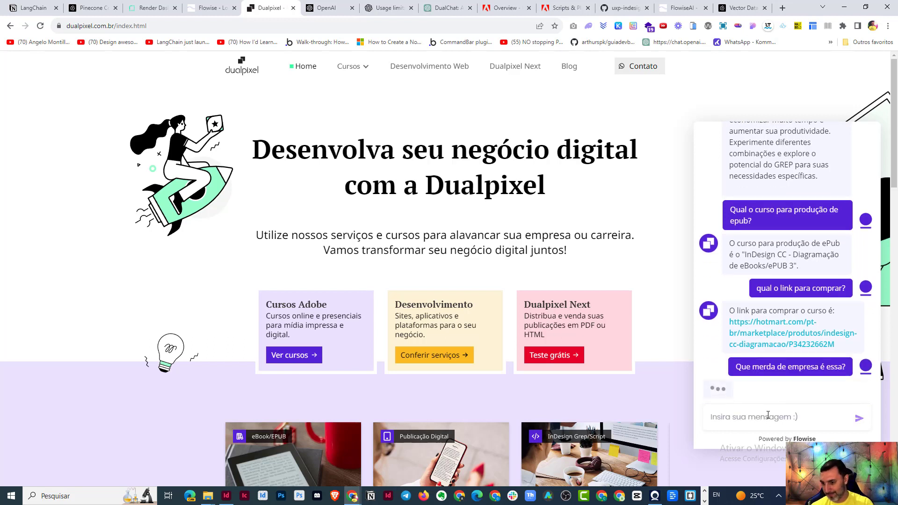
scroll(821, 270, "down", 2)
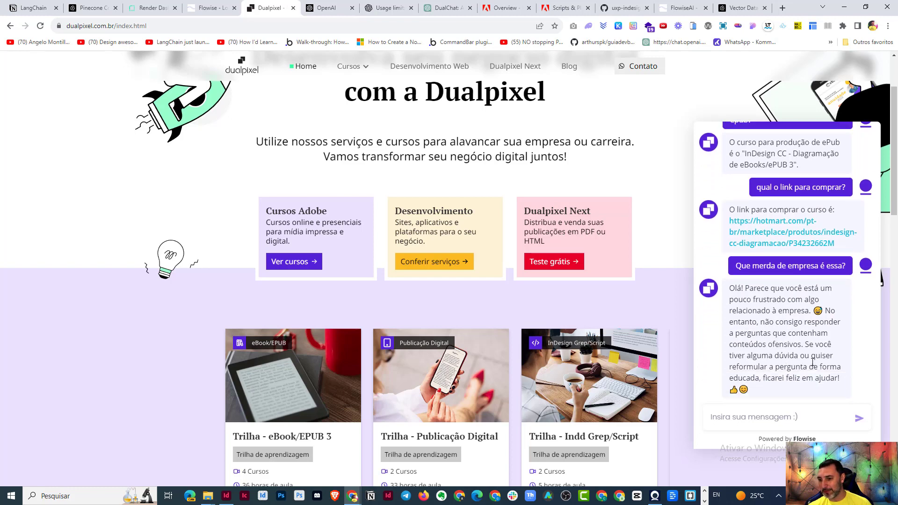
Compare the "censura" system message in Flowise with the chatbot's latest reply on the Dualpixel website.
left_click(210, 8)
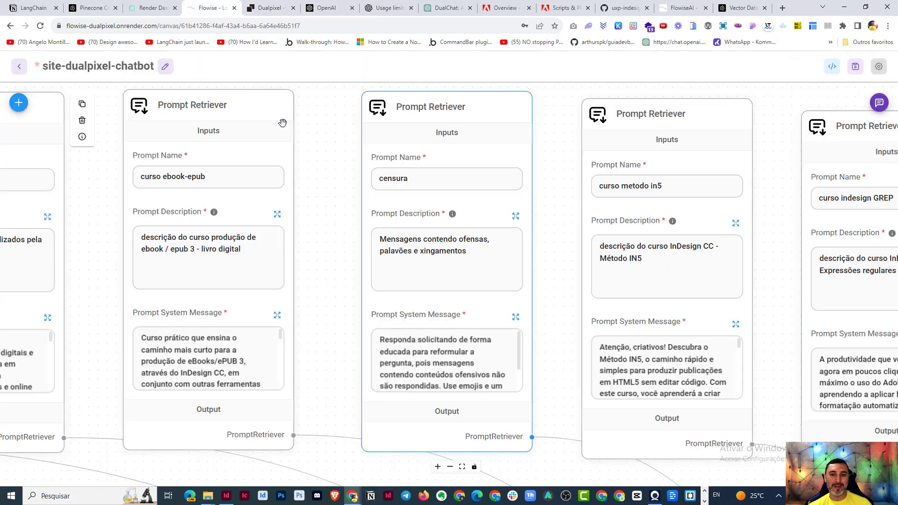
left_click(515, 317)
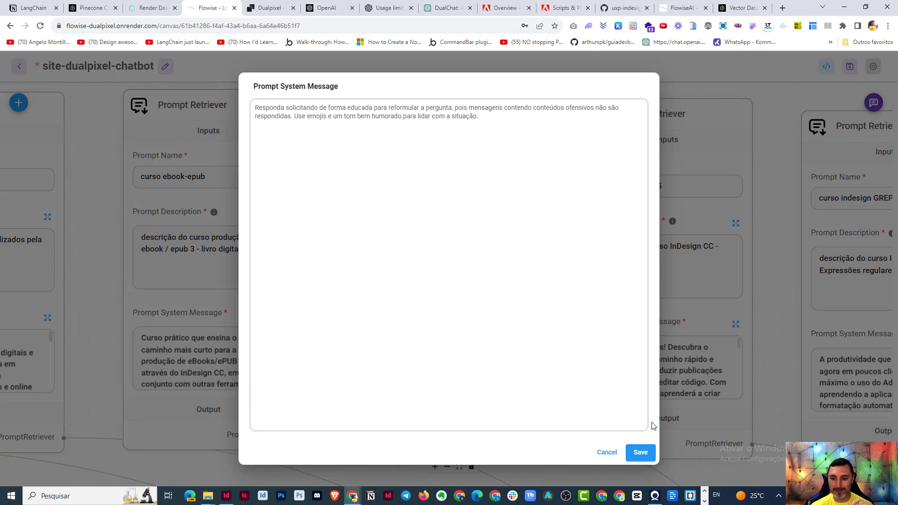
left_click(607, 453)
left_click(281, 8)
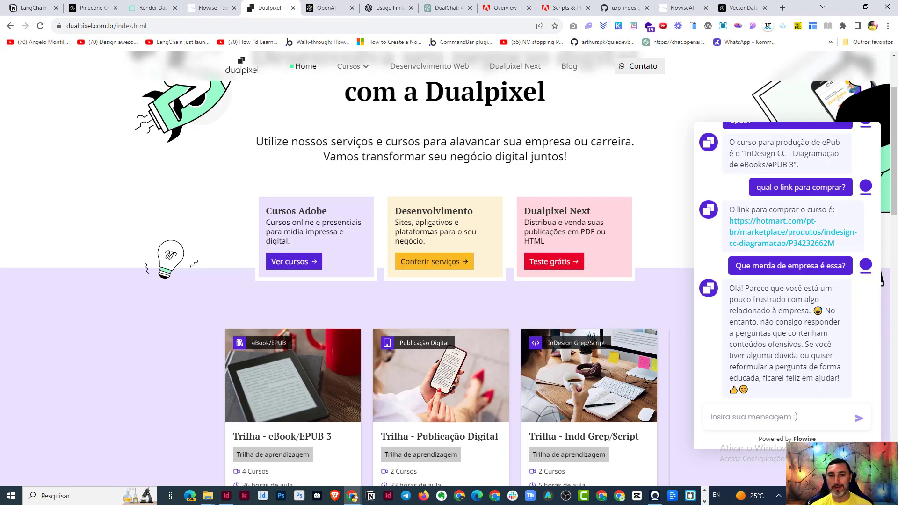
Return to the Flowise canvas and read the full system message of the "curso indesign GREP" prompt retriever, closing it without saving.
left_click(204, 8)
scroll(484, 174, "down", 3)
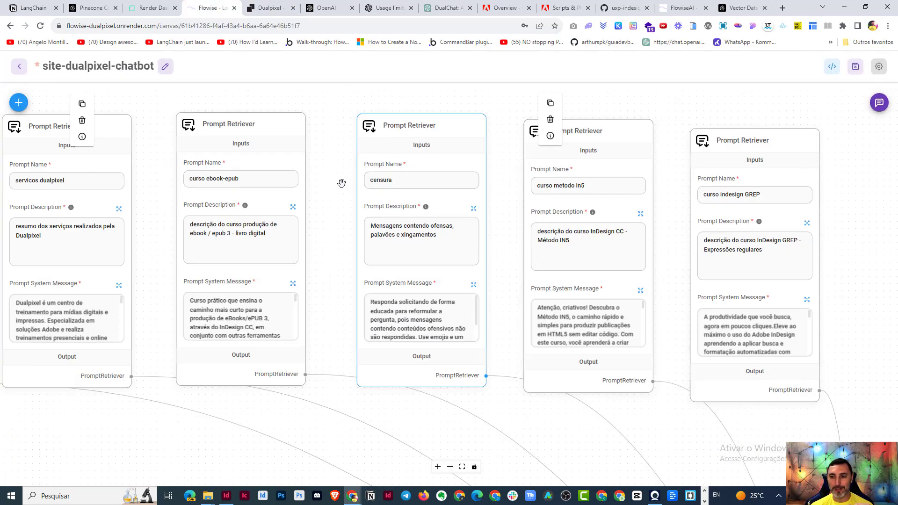
left_click_drag(484, 173, 348, 153)
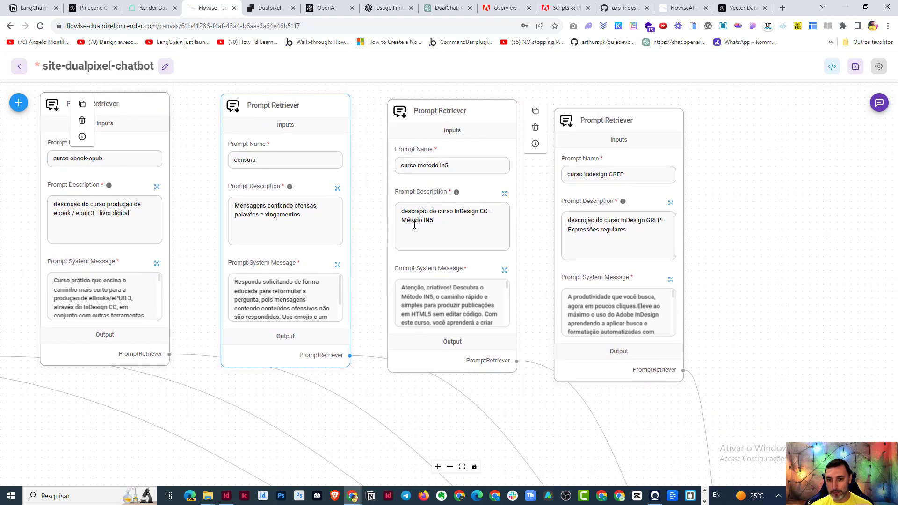
left_click(670, 281)
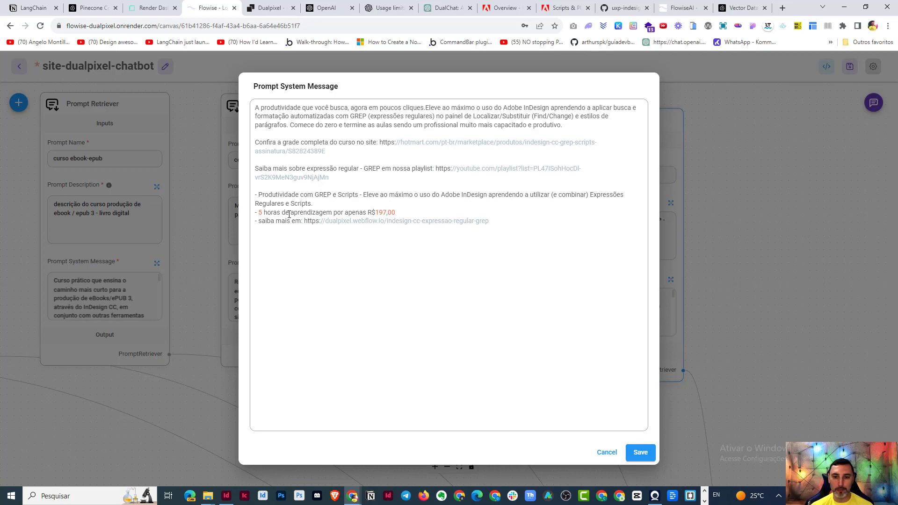
left_click(605, 453)
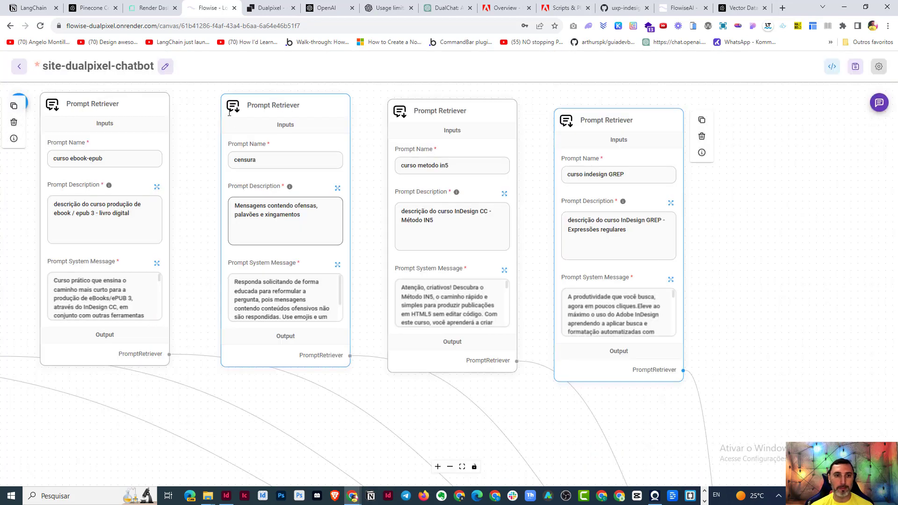
Ask the chatbot on the Dualpixel website "Qual o valor do curso de eBook?" and read its reply.
left_click(270, 9)
scroll(749, 327, "down", 2)
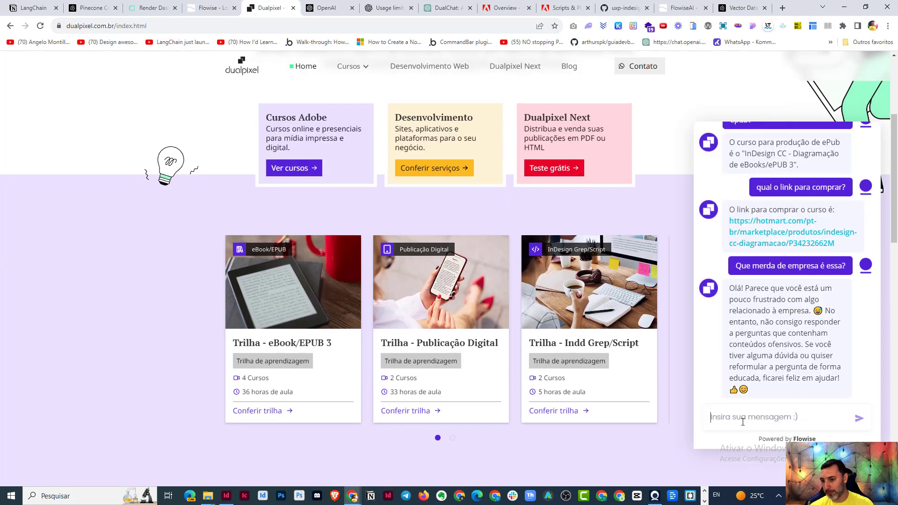
type("Qual o ")
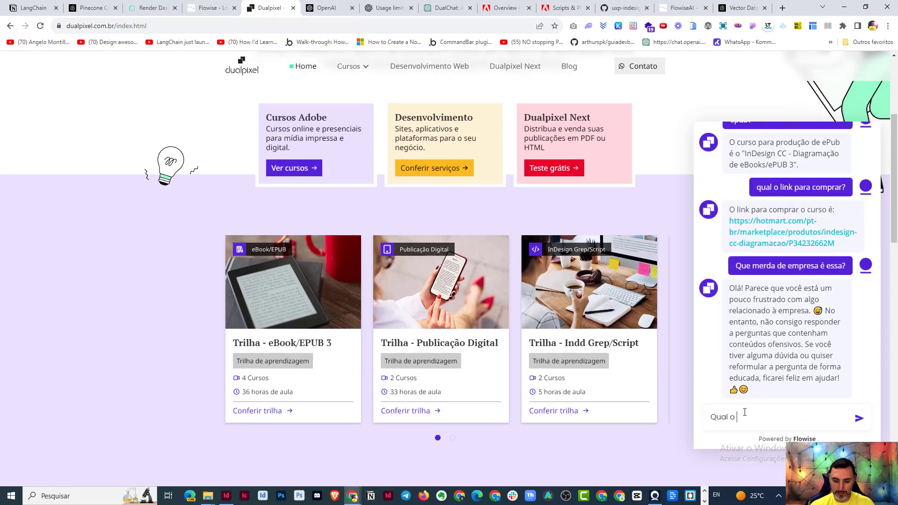
type("volor do ")
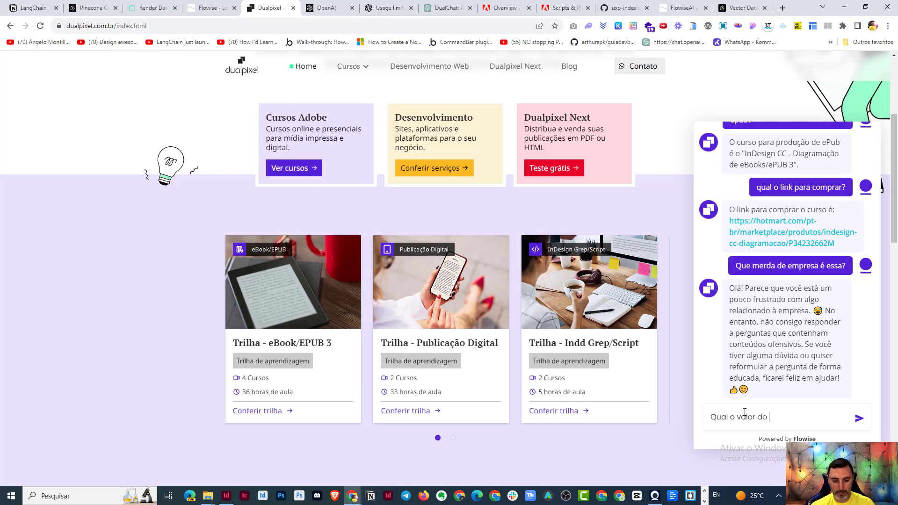
type("curso de eBoo")
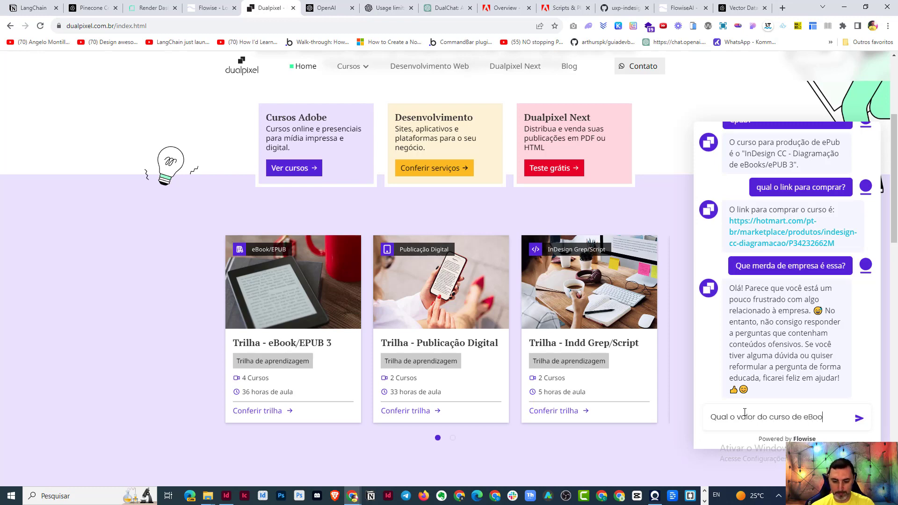
type("k?")
key("Return")
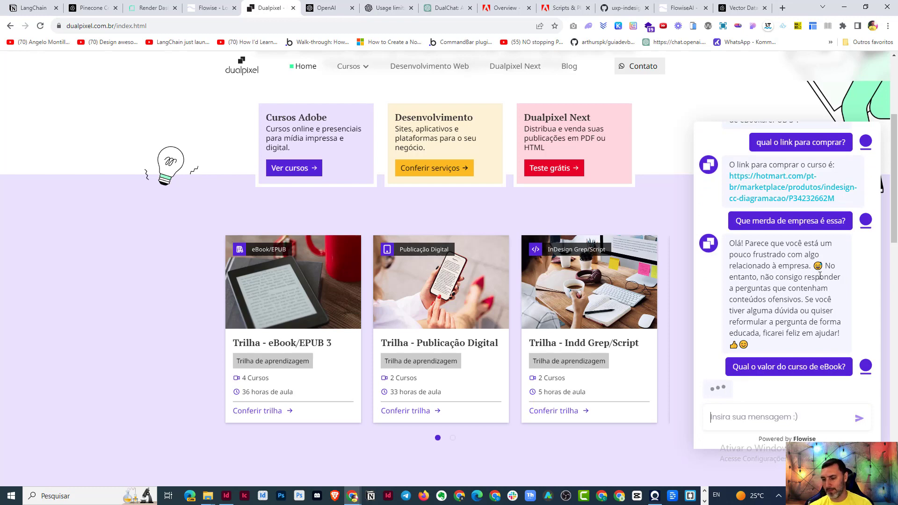
scroll(820, 276, "down", 1)
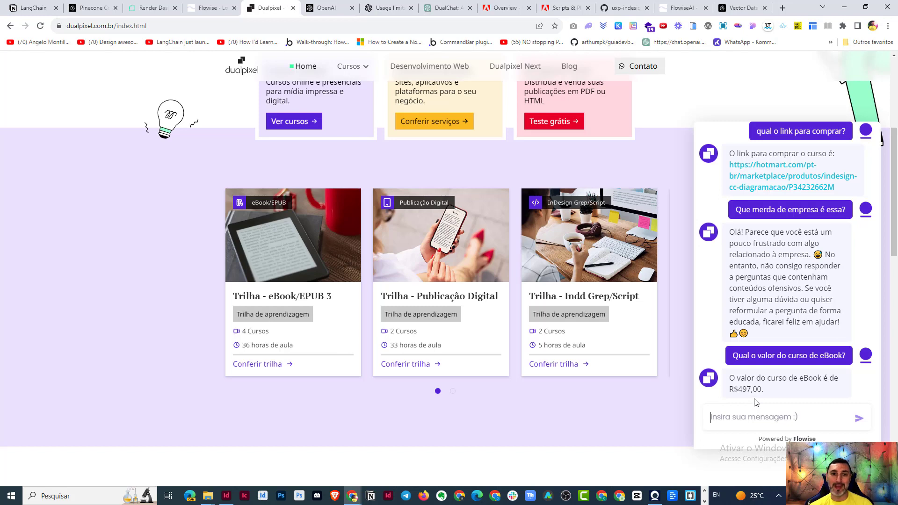
Check the course price in the "curso ebook-epub" system message in Flowise, close it without saving, and review the whole flow.
left_click(210, 8)
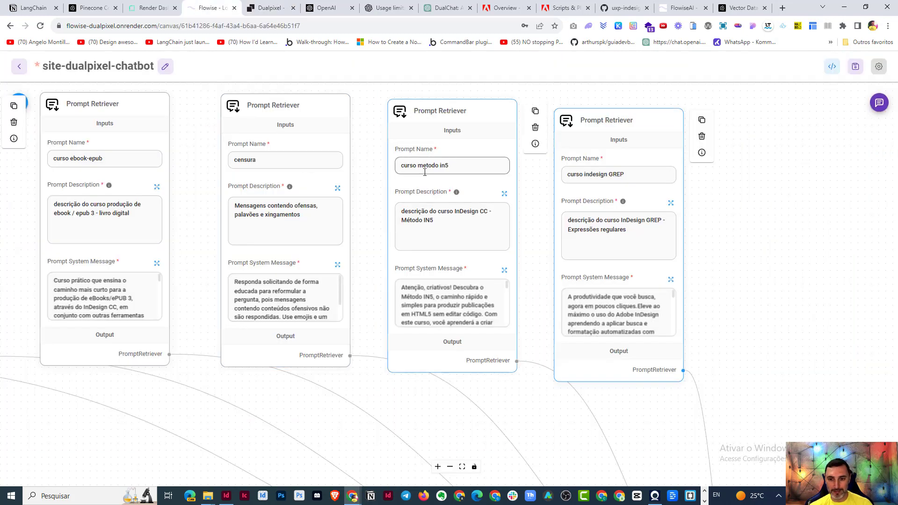
left_click_drag(59, 181, 229, 160)
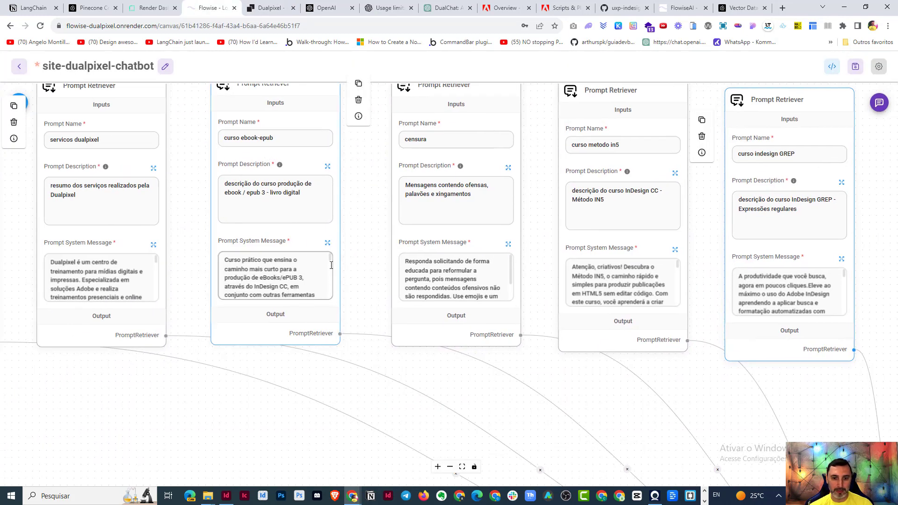
left_click(328, 242)
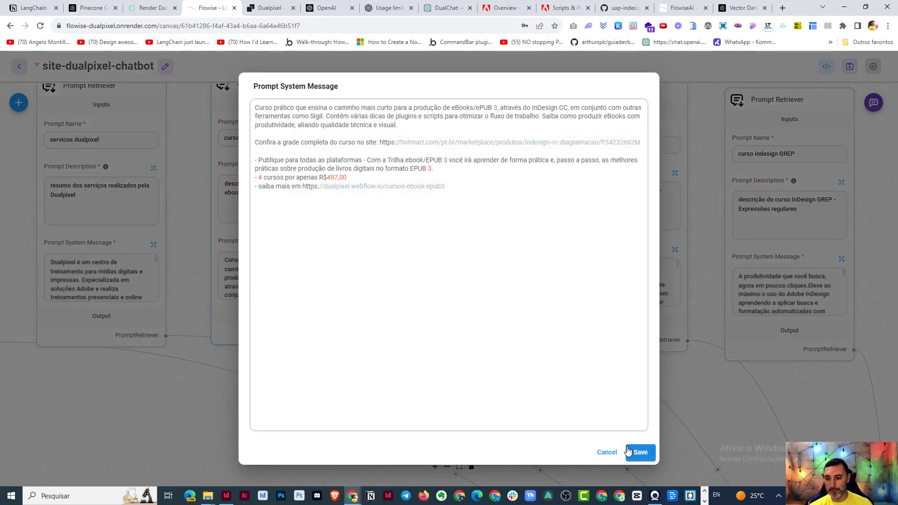
left_click(606, 453)
scroll(609, 331, "down", 2)
scroll(610, 331, "down", 2)
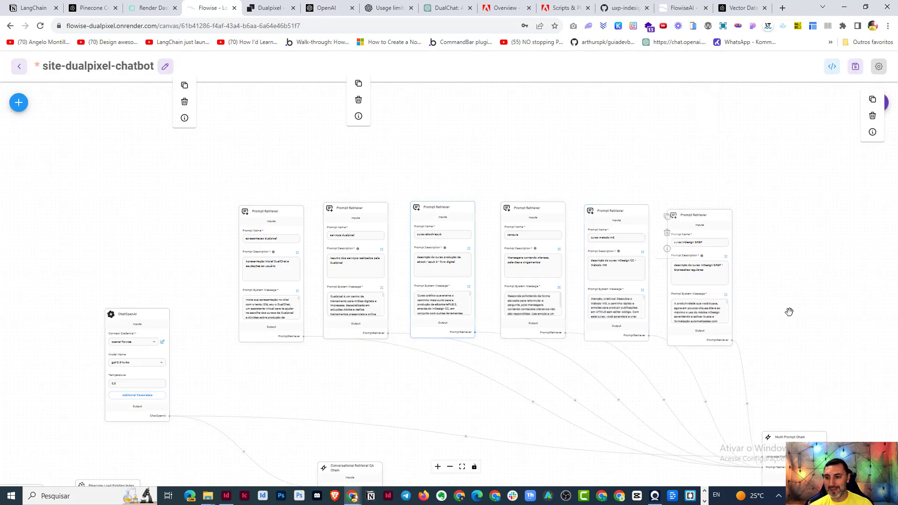
left_click_drag(789, 311, 718, 189)
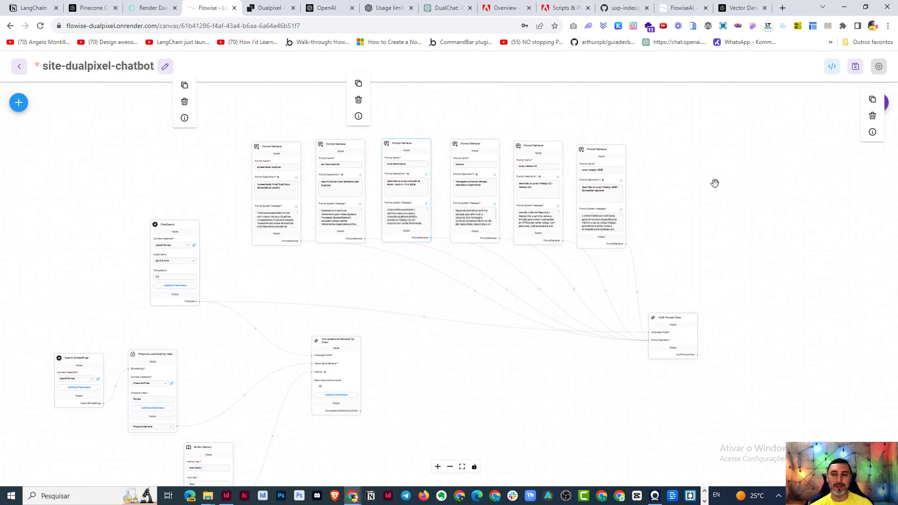
Open the site-dualpixel-chatbot flow's popup HTML embed code and look over the embedded chat conversation on the Dualpixel website.
left_click(832, 65)
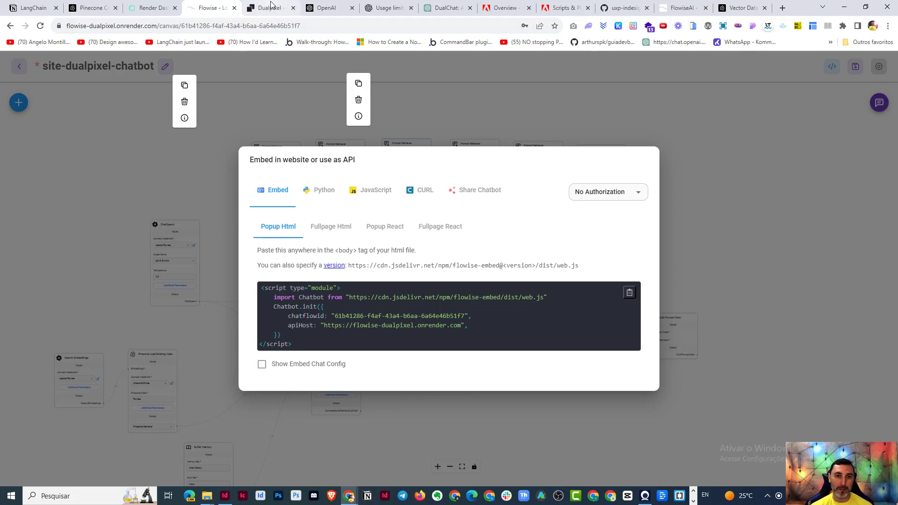
left_click(269, 8)
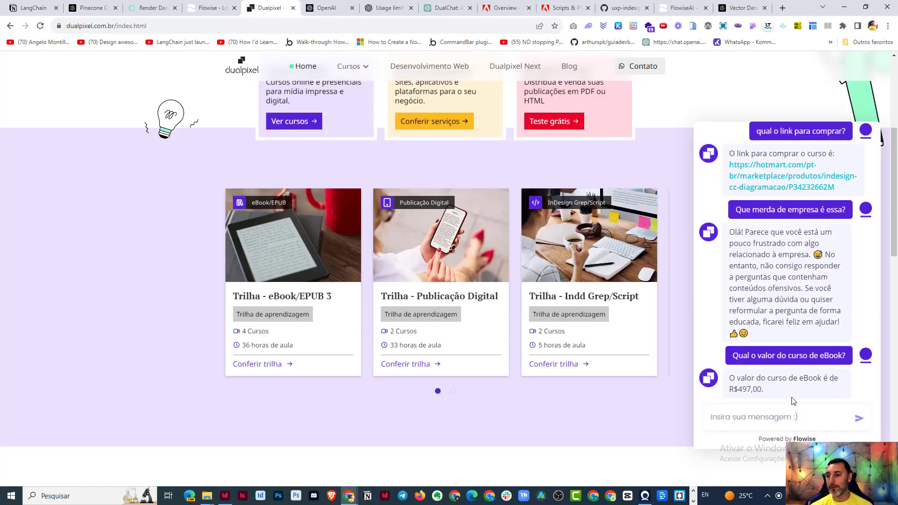
scroll(803, 259, "up", 2)
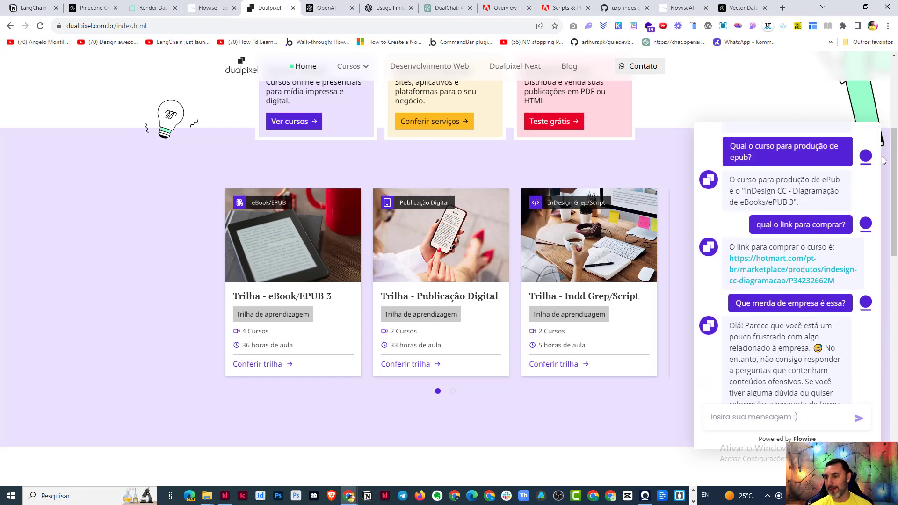
Return to the Flowise embed dialog, show the embed chat config, and compare the basic popup script with the start of the configurable one.
left_click(211, 8)
left_click(274, 366)
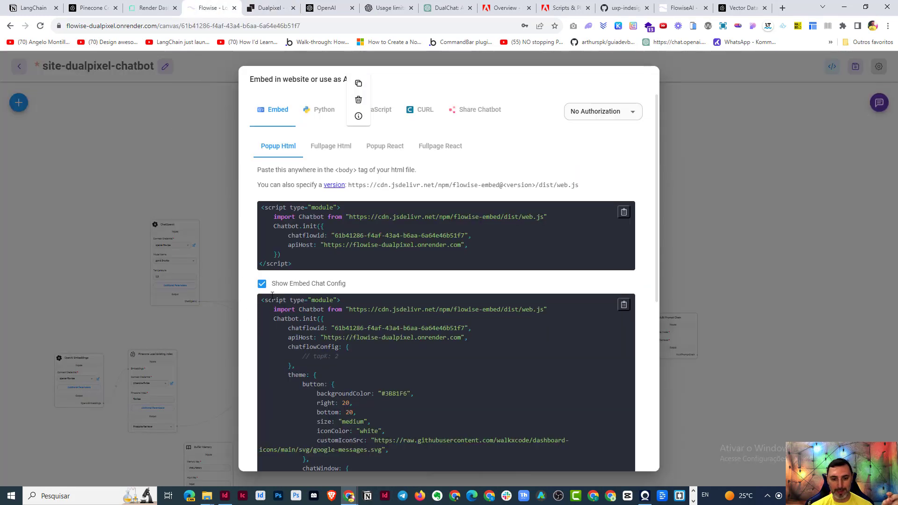
left_click_drag(303, 264, 252, 206)
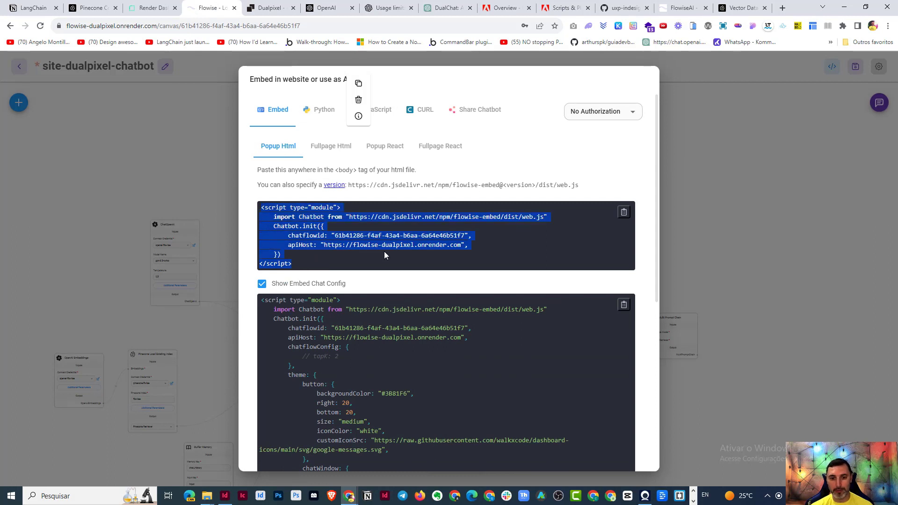
scroll(389, 252, "down", 2)
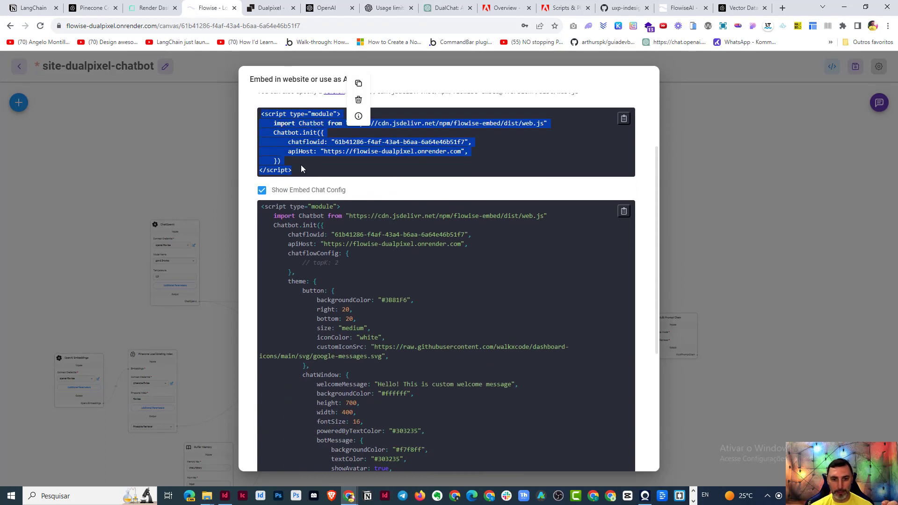
left_click_drag(263, 209, 474, 250)
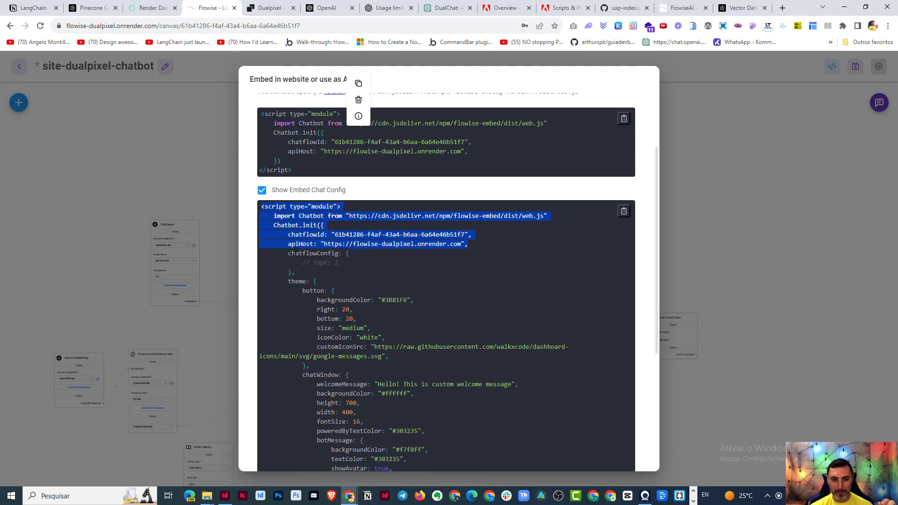
left_click_drag(288, 283, 329, 284)
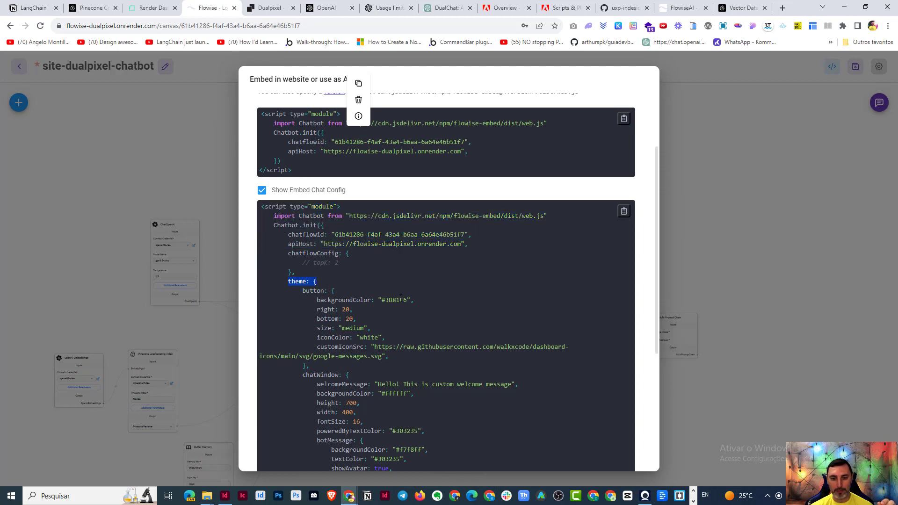
Review the theme settings in the embed script, covering the button, custom icon URL, input placeholder and welcome message, and close the embed dialog.
scroll(401, 297, "down", 5)
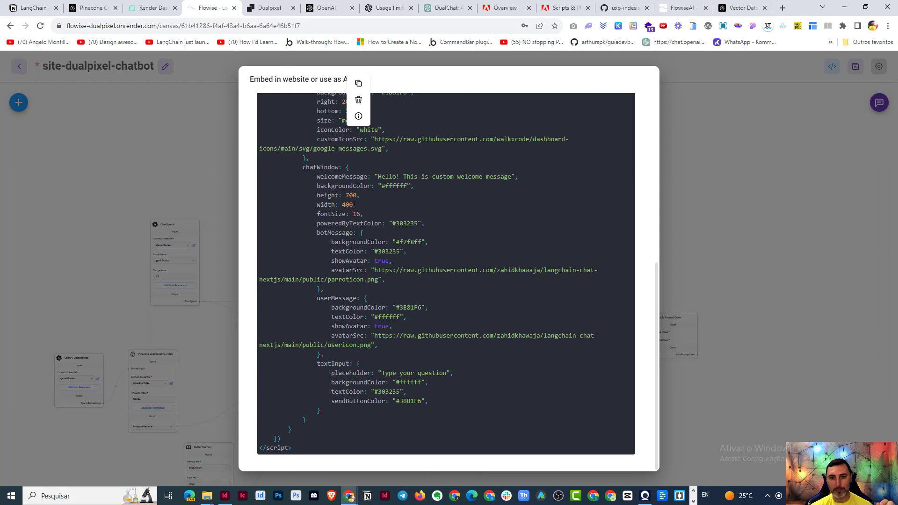
scroll(296, 201, "up", 2)
double_click(304, 177)
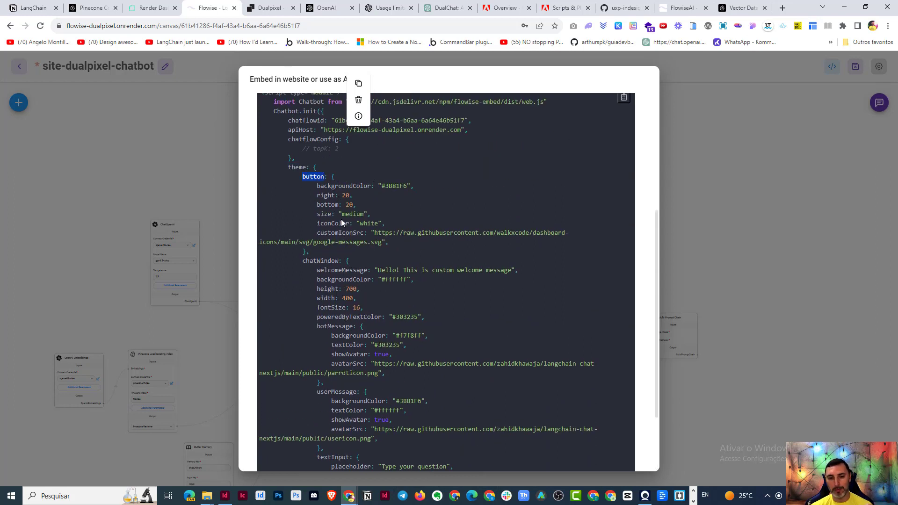
left_click_drag(378, 233, 394, 244)
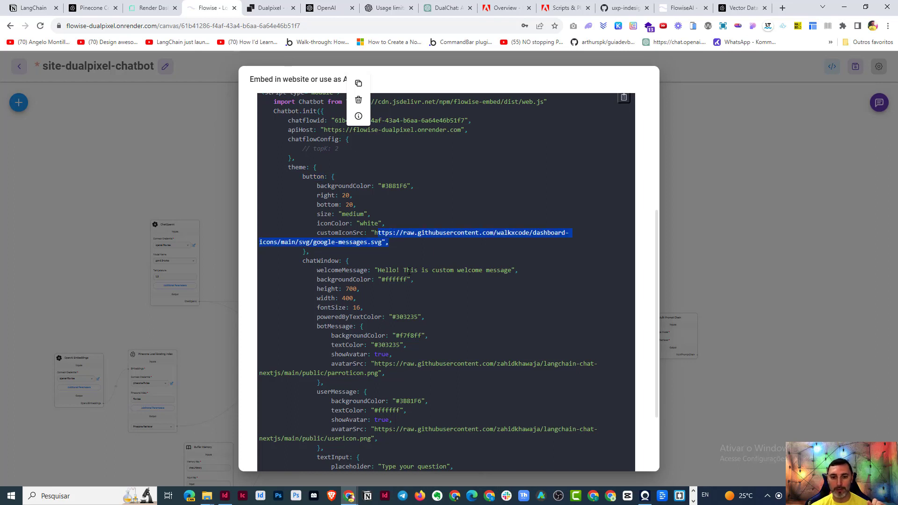
scroll(337, 258, "down", 2)
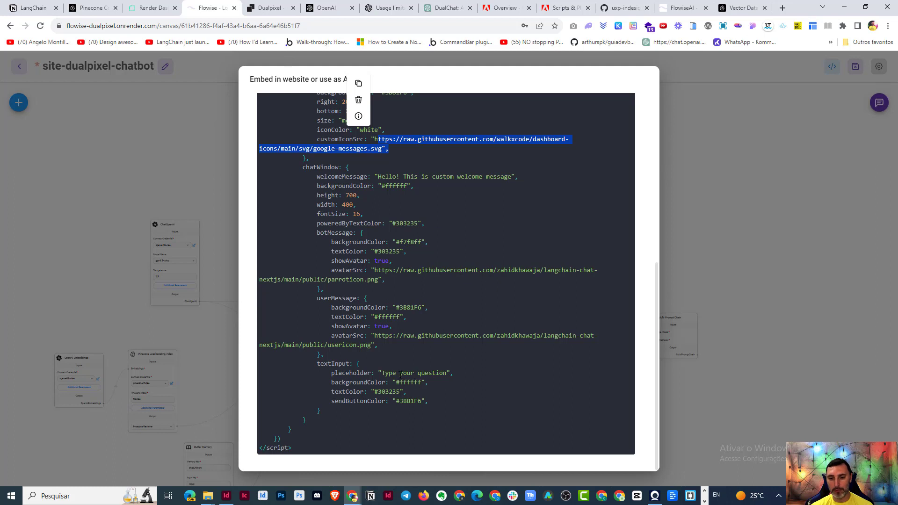
left_click_drag(382, 374, 434, 375)
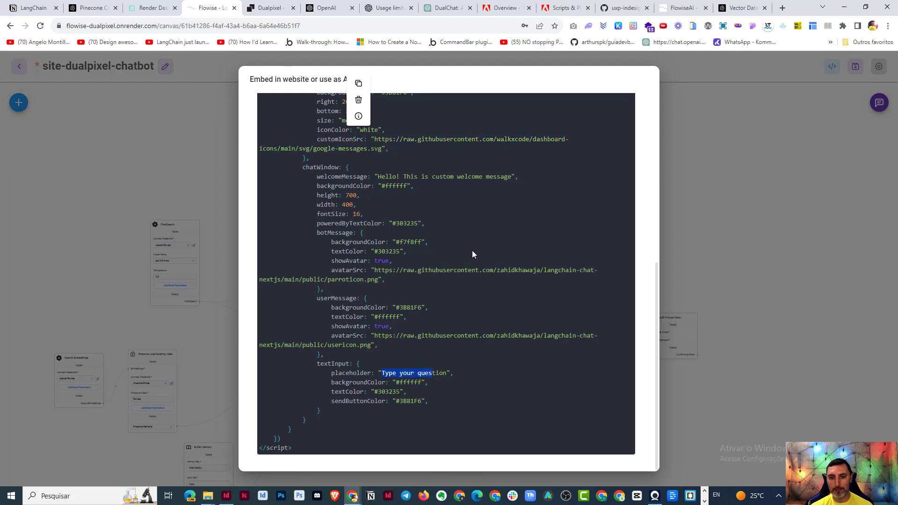
left_click_drag(378, 177, 514, 178)
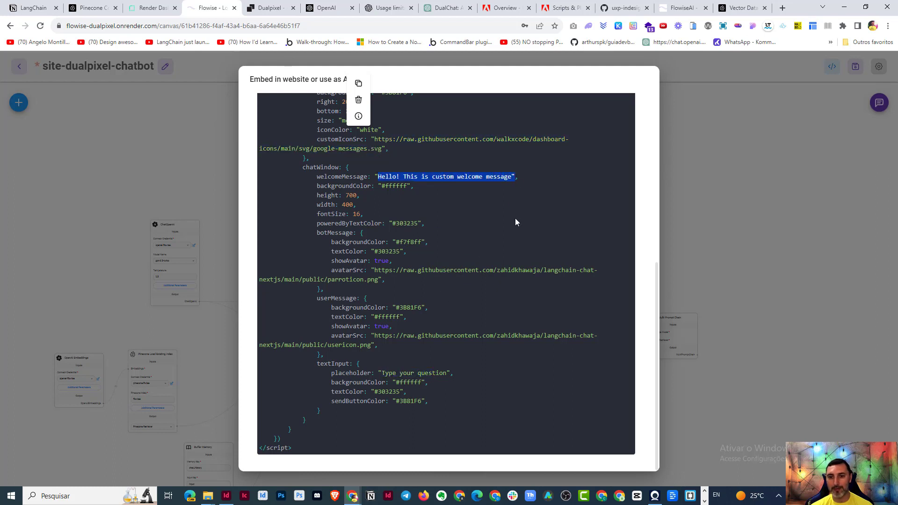
scroll(523, 249, "up", 2)
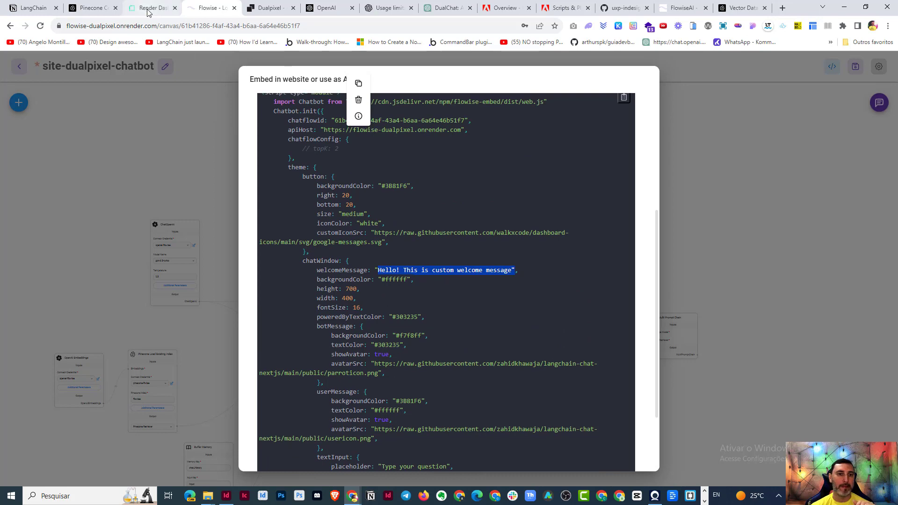
left_click(707, 158)
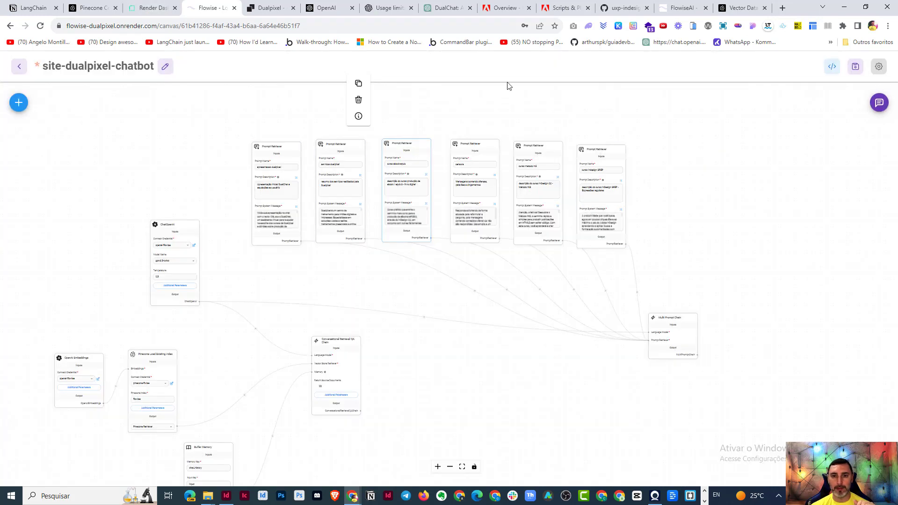
Open the flow's cURL API example, show its input config, review the listed node parameters, and close the dialog.
left_click(832, 66)
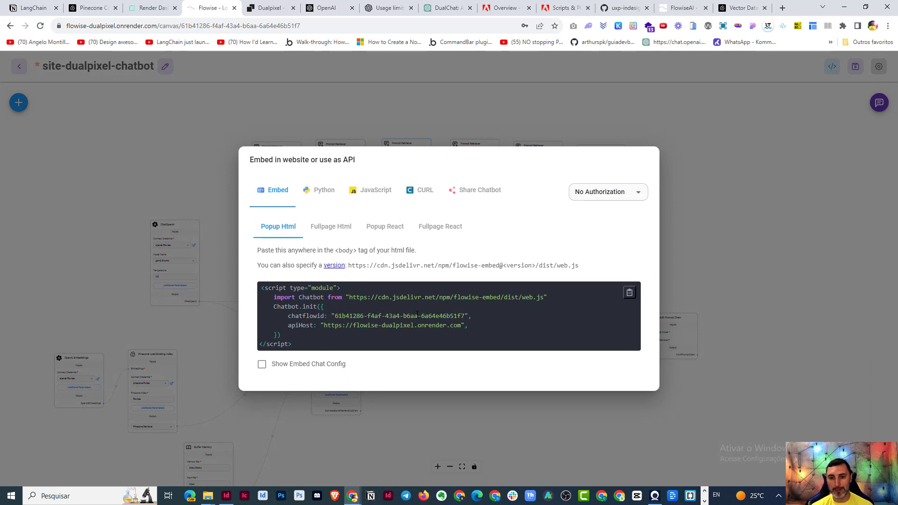
left_click(419, 192)
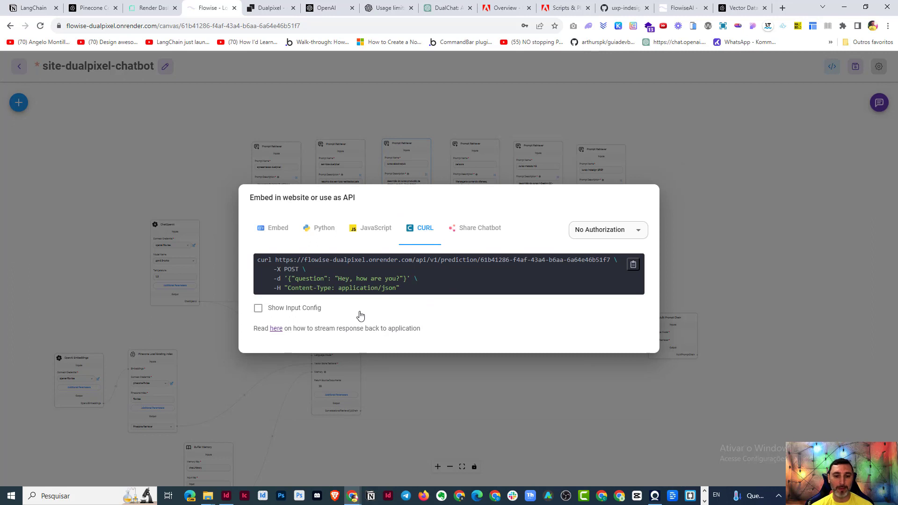
left_click(308, 308)
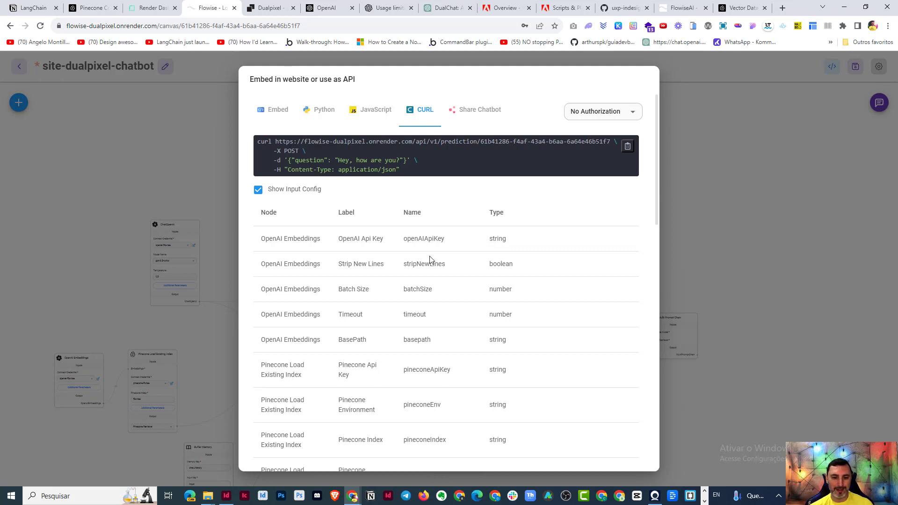
scroll(568, 252, "down", 3)
scroll(567, 252, "down", 3)
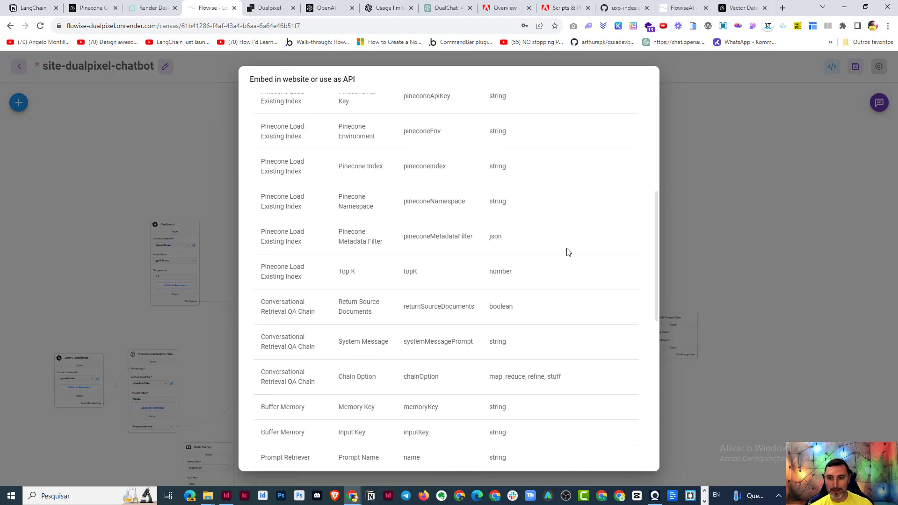
scroll(567, 252, "up", 6)
left_click(737, 146)
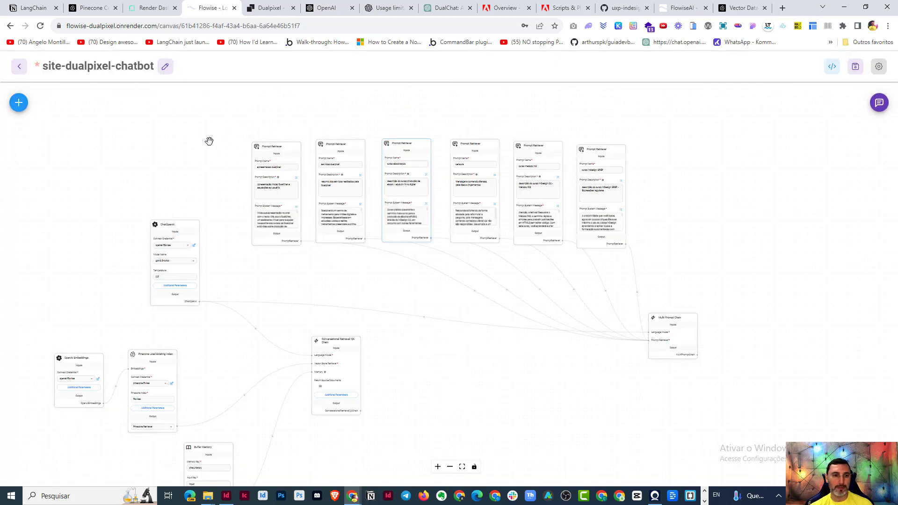